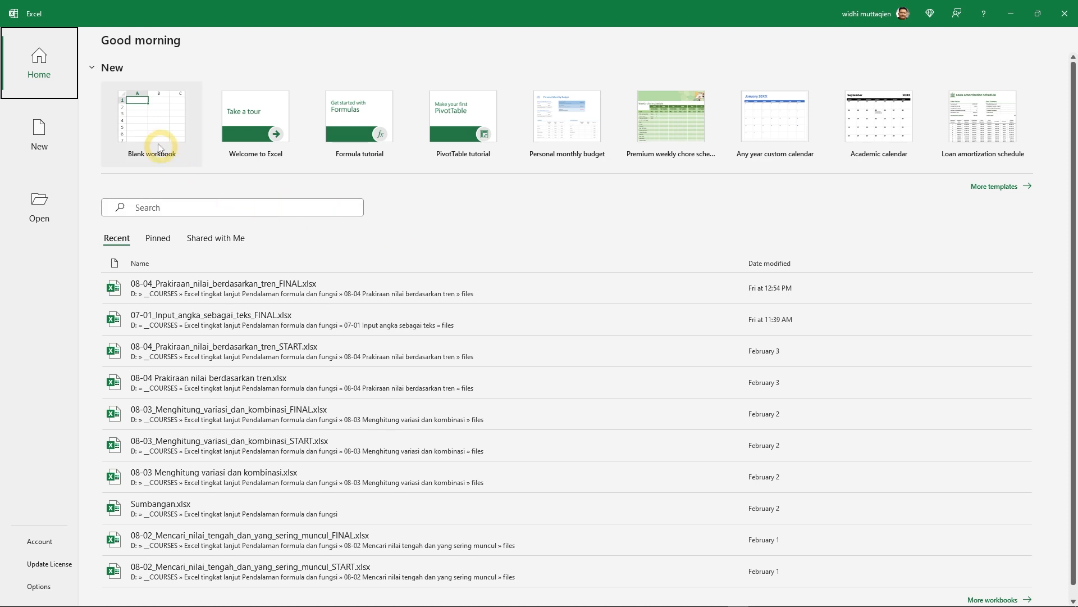
- Create a new blank workbook
left_click(152, 133)
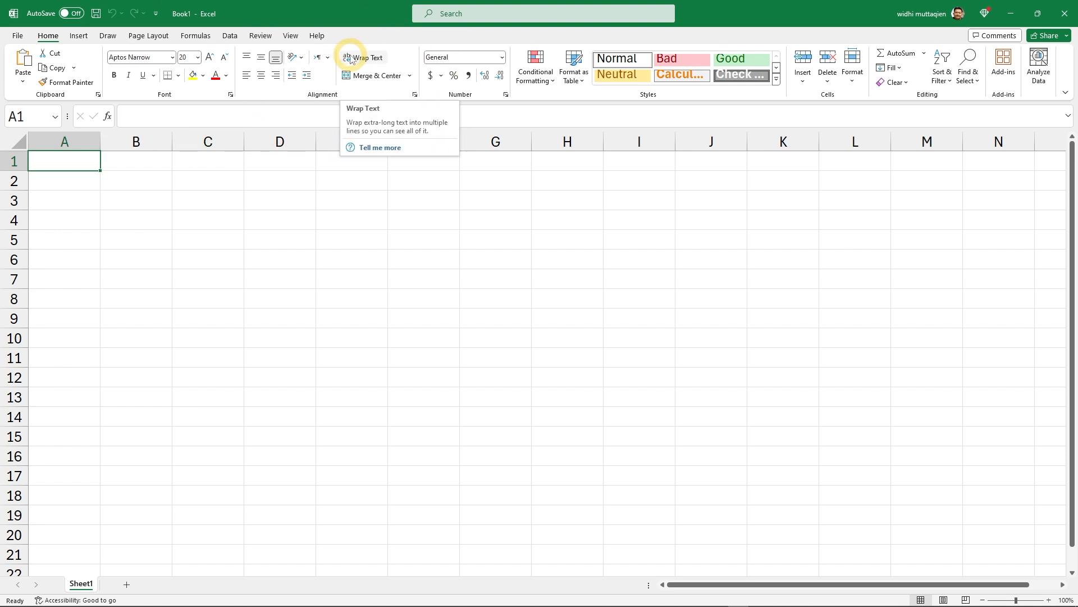
- Examine the ribbon's commands for inserting, drawing, page layout, formulas, data and reviewing, plus the list of available font sizes
left_click(78, 35)
left_click(109, 36)
left_click(148, 35)
left_click(196, 35)
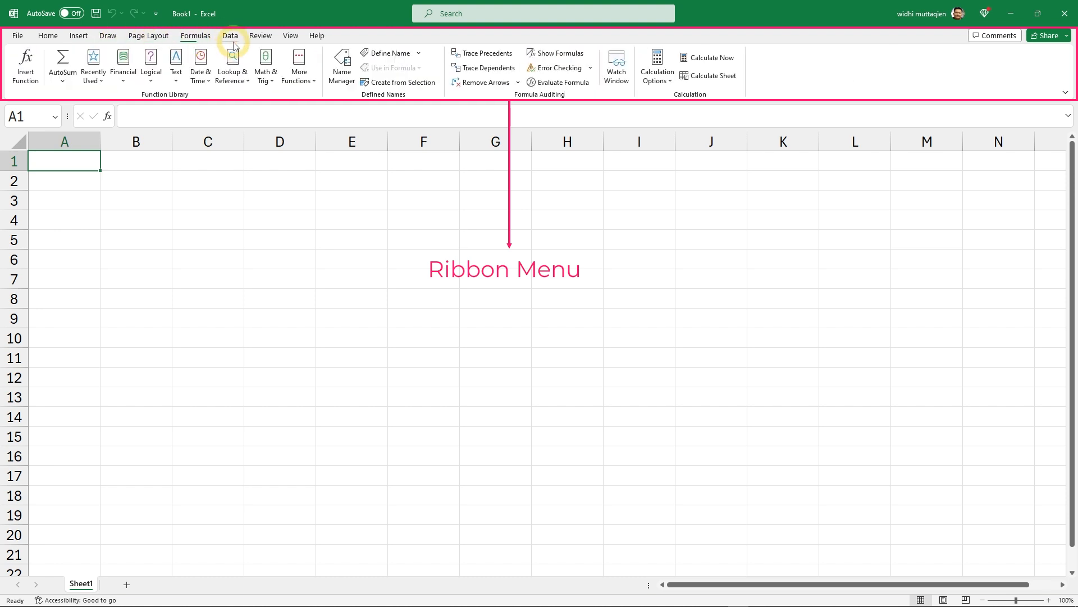
left_click(232, 40)
left_click(260, 37)
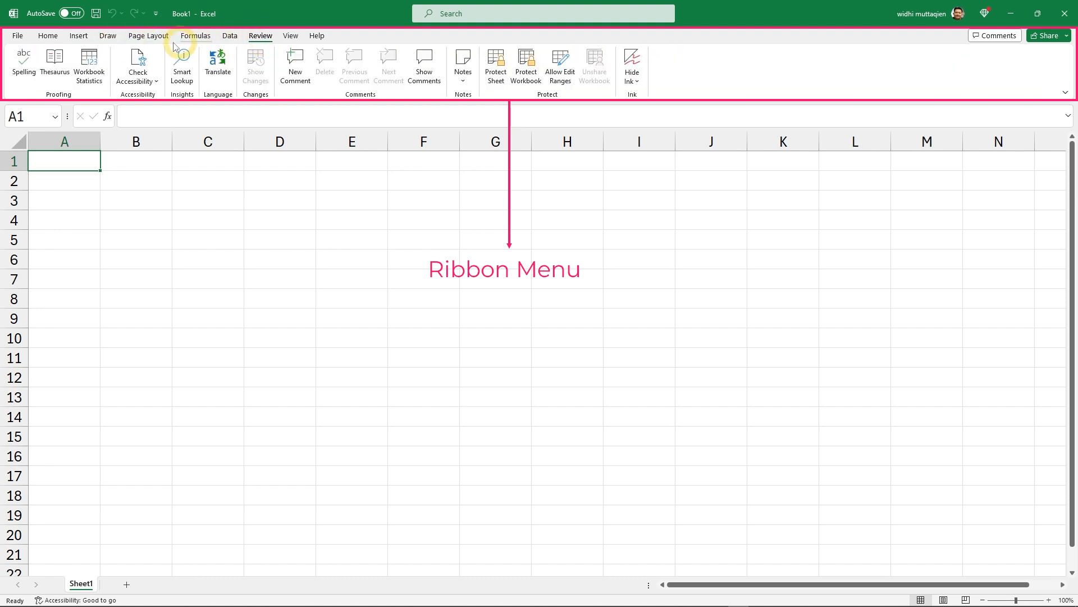
left_click(49, 36)
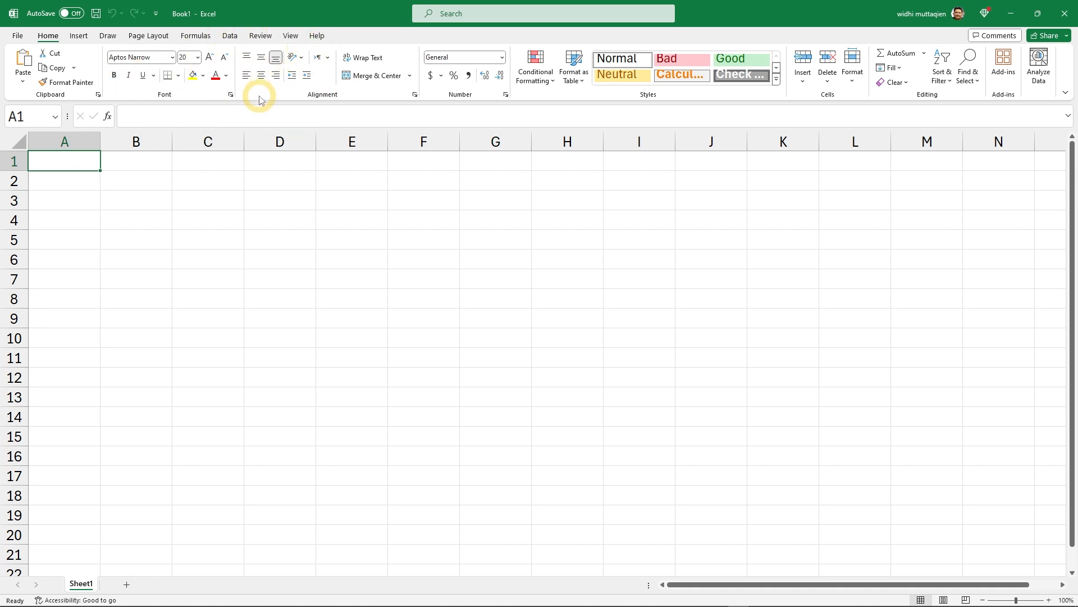
left_click(198, 58)
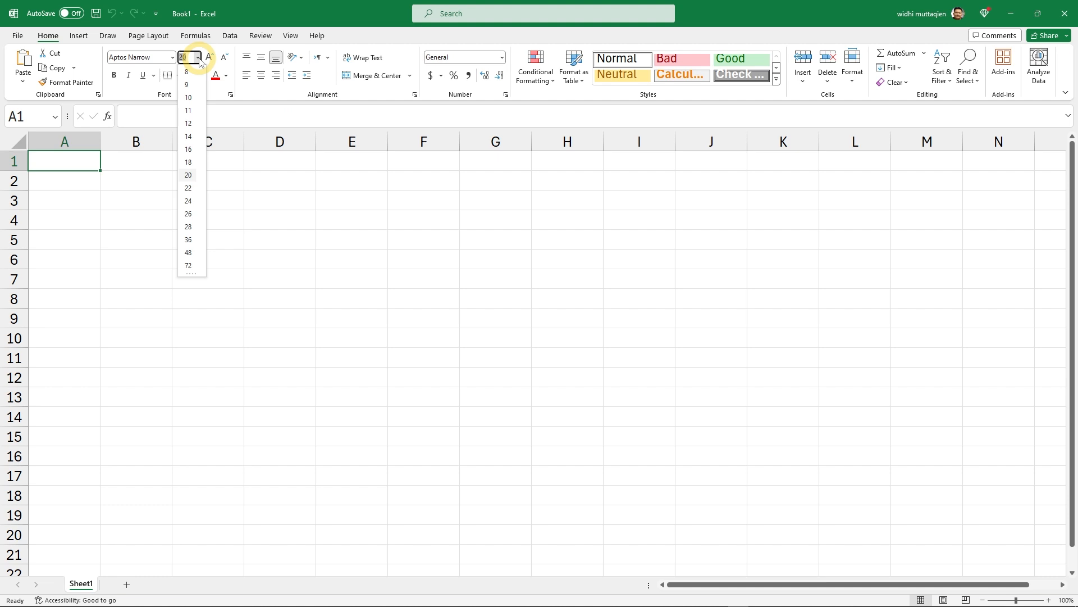
left_click(198, 58)
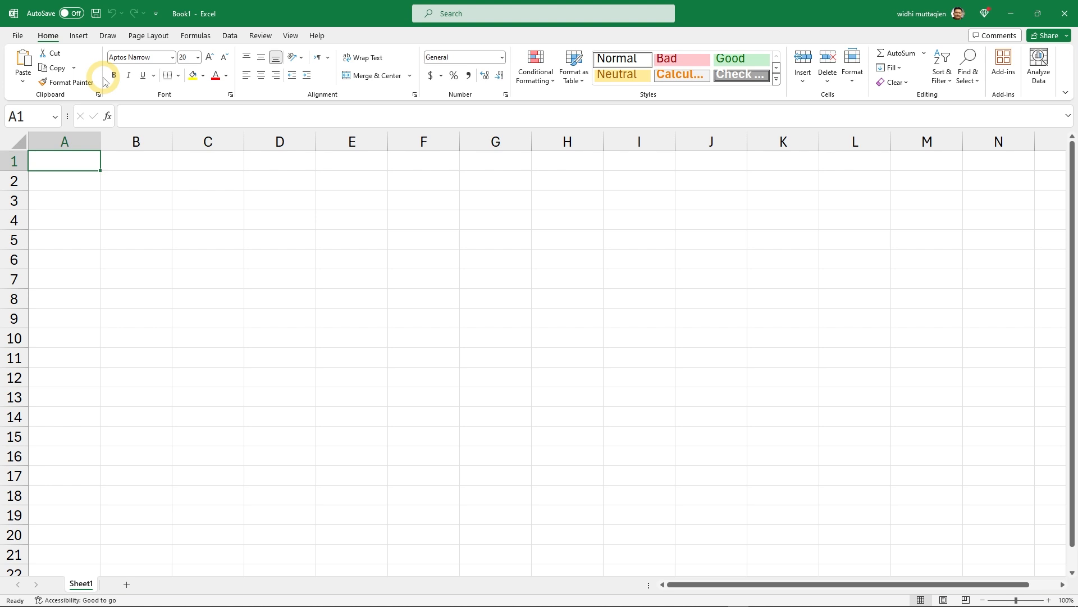
- Compare how the insertion, drawing, page layout, formula, data and review commands are organised into groups
left_click(83, 39)
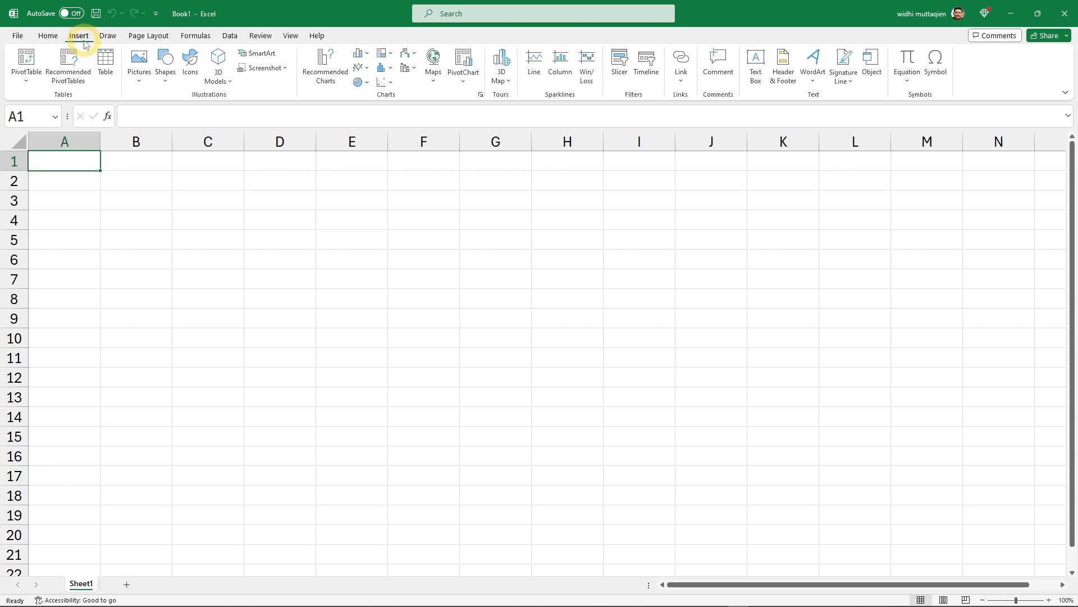
left_click(111, 40)
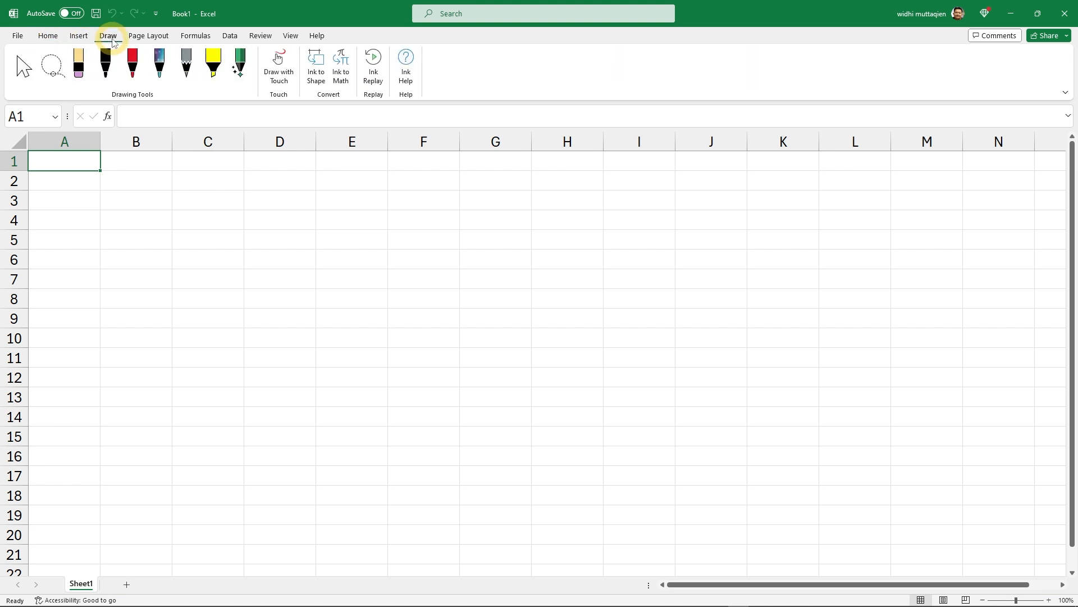
left_click(149, 37)
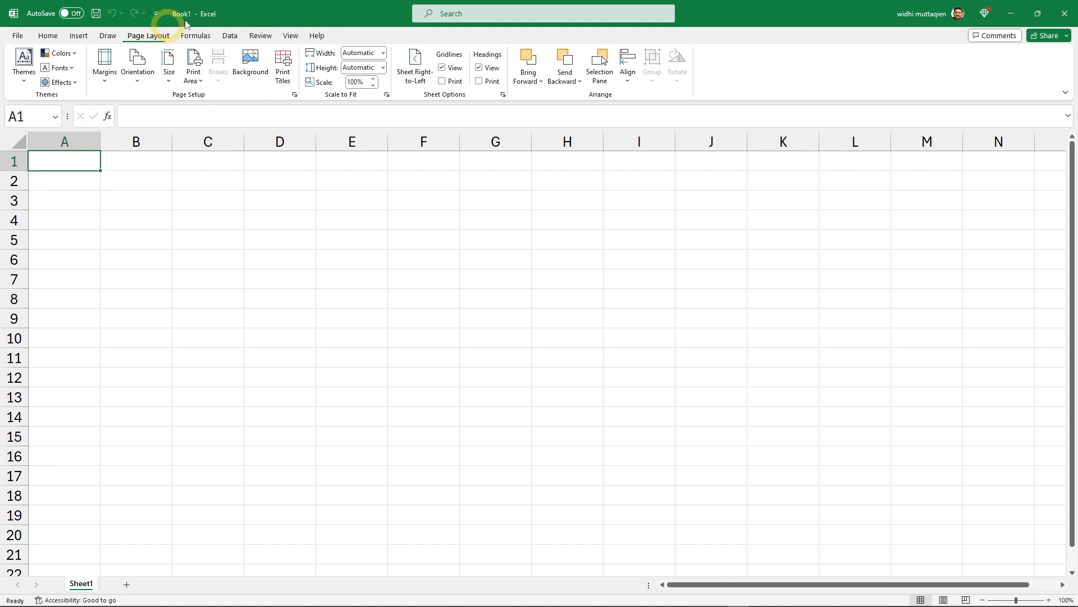
left_click(109, 37)
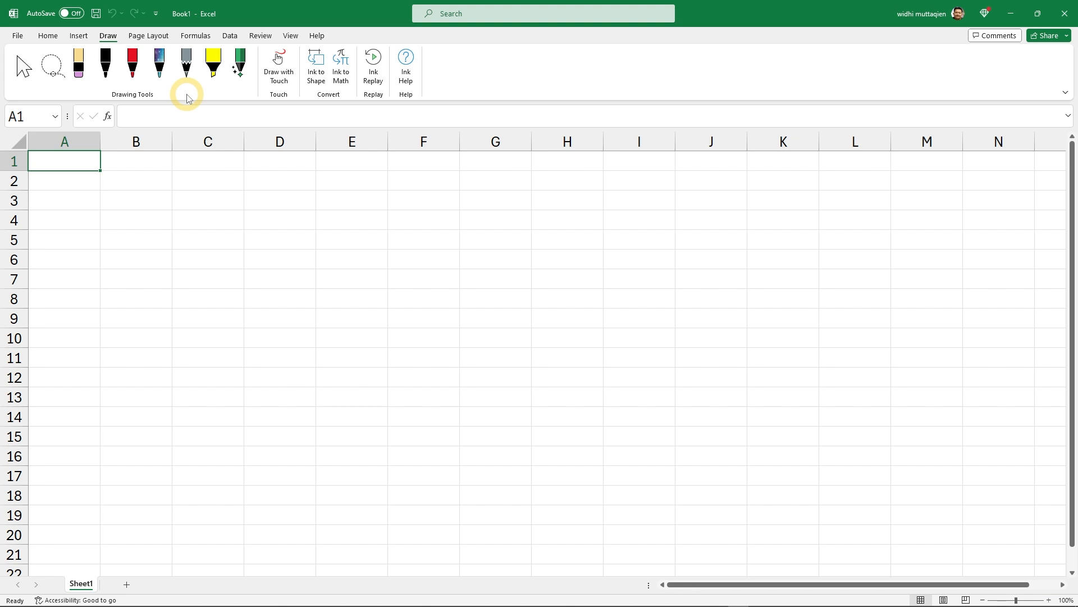
left_click(194, 36)
left_click(231, 37)
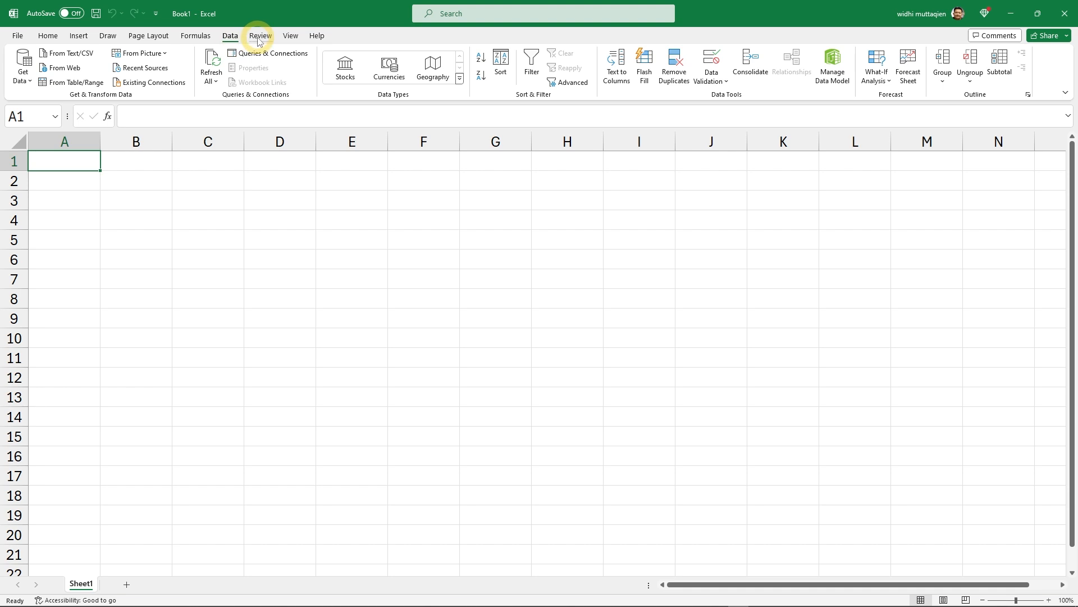
left_click(258, 36)
- Draw a rectangle shape about 2.77" wide and 1.62" high across columns C to E, deselect it, and undo the drawing
left_click(72, 37)
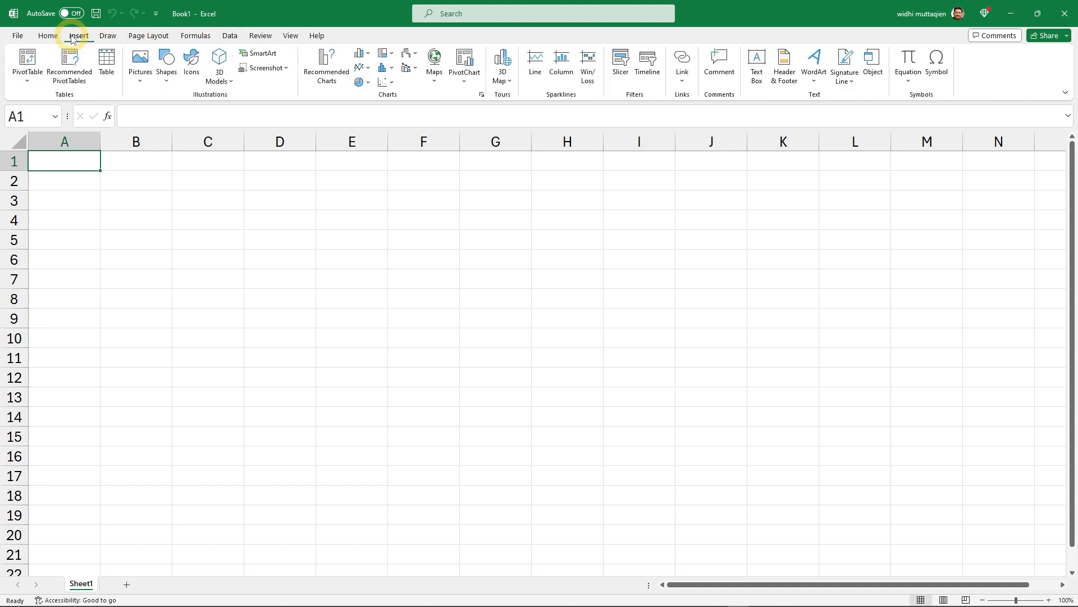
left_click(167, 66)
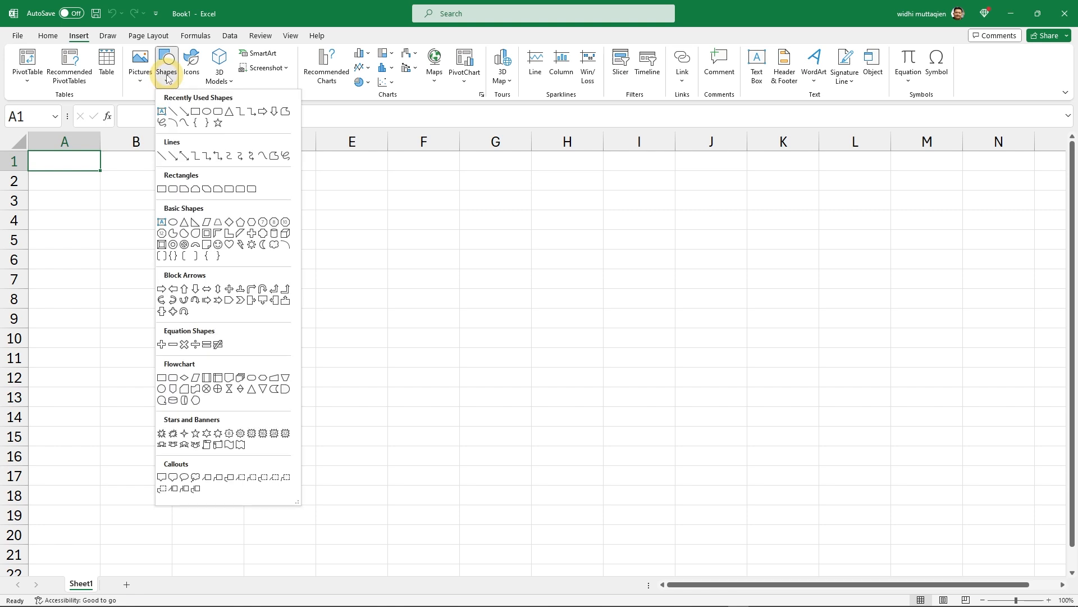
left_click(185, 112)
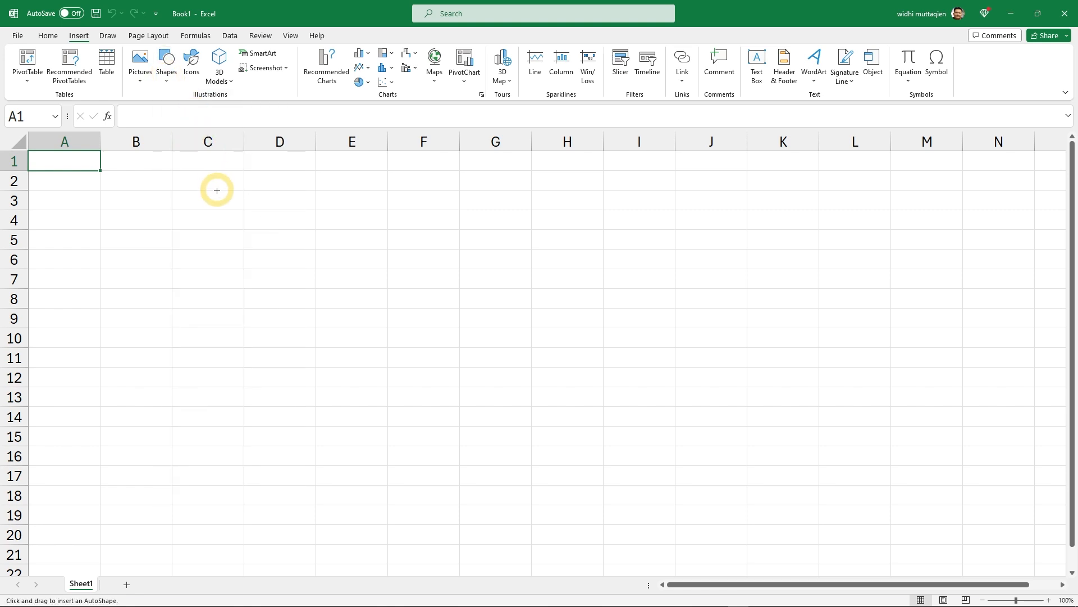
left_click_drag(217, 198, 367, 285)
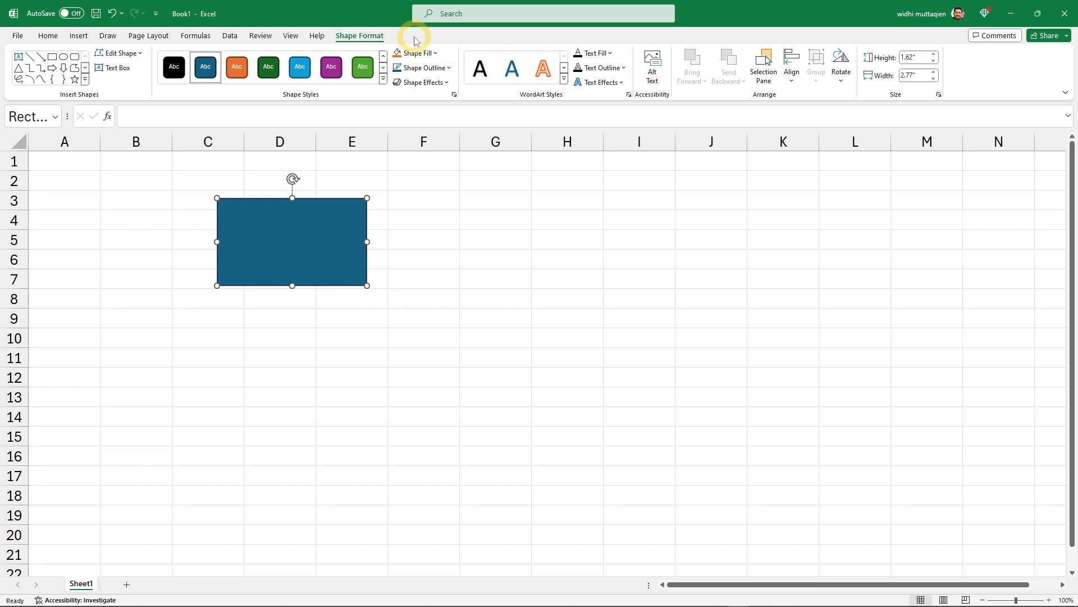
left_click(441, 225)
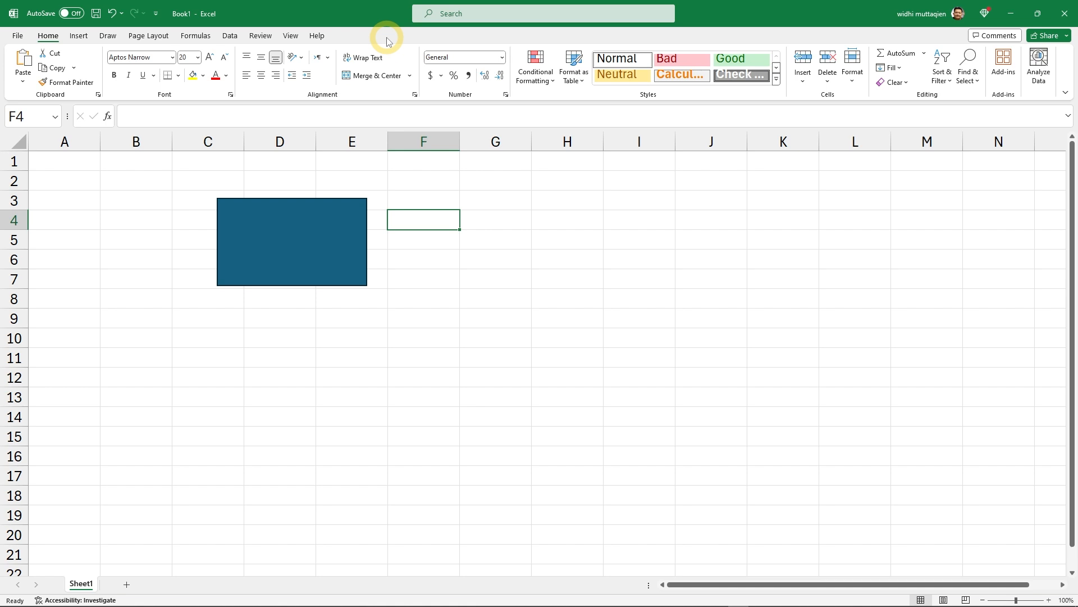
left_click(113, 14)
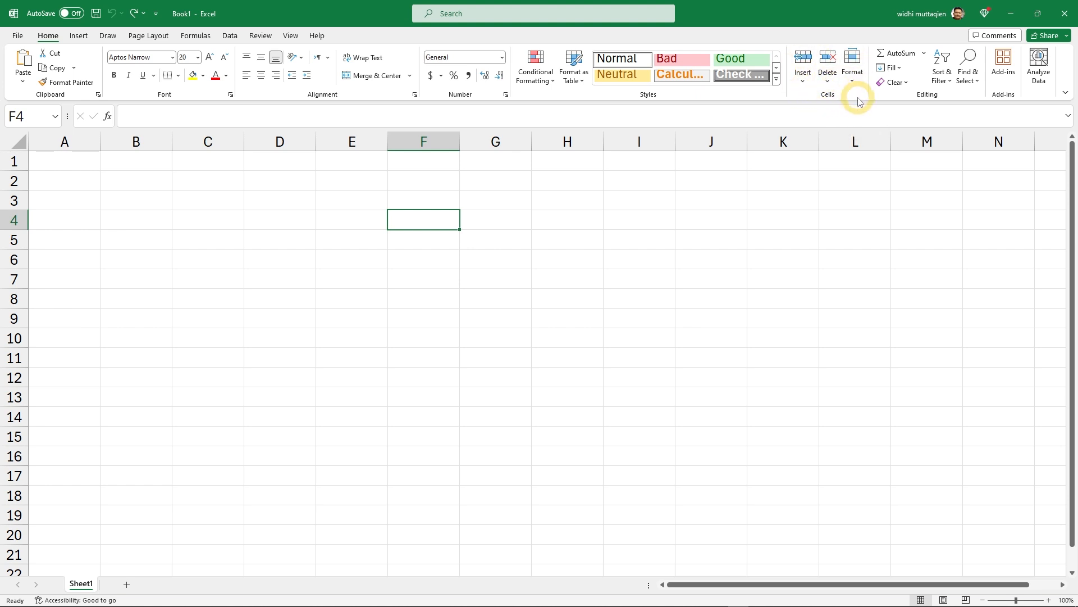
- Look through the shape gallery, the page layout commands and the file management options, and return to the worksheet
left_click(79, 36)
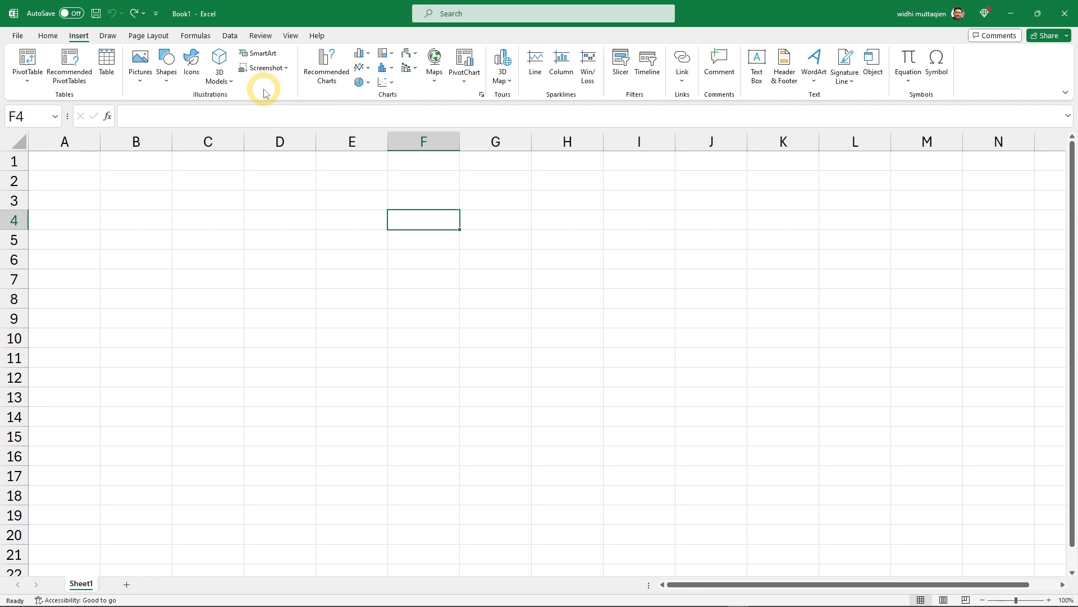
left_click(171, 83)
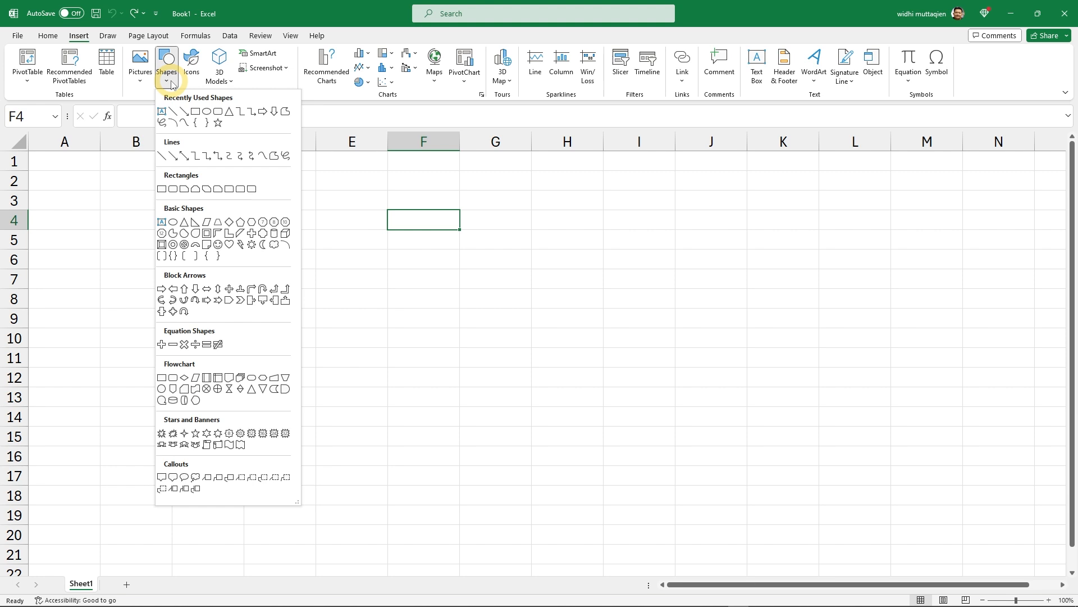
left_click(171, 85)
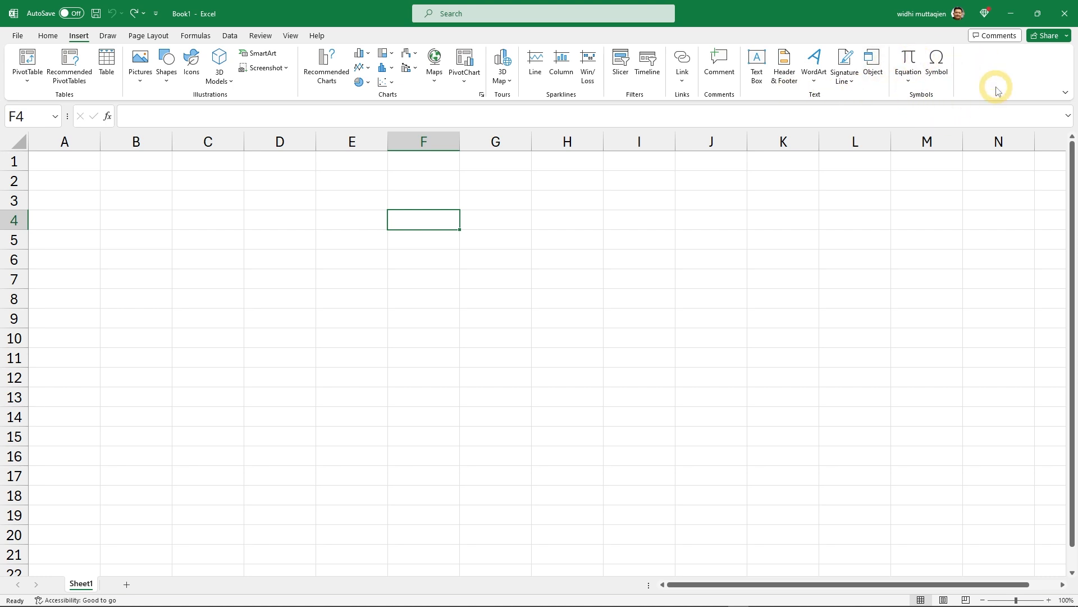
left_click(147, 37)
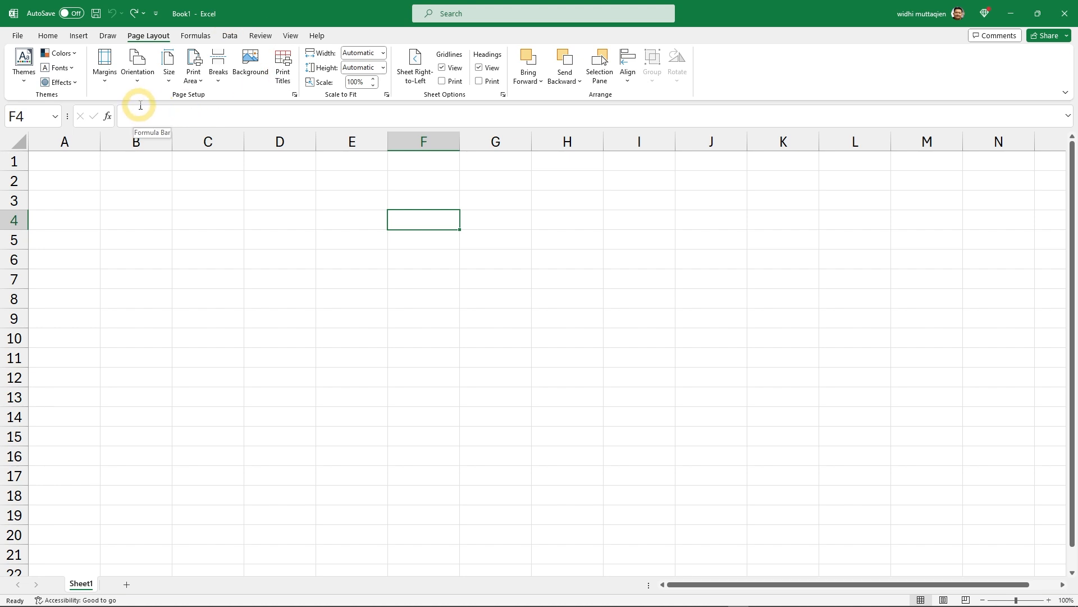
left_click(19, 37)
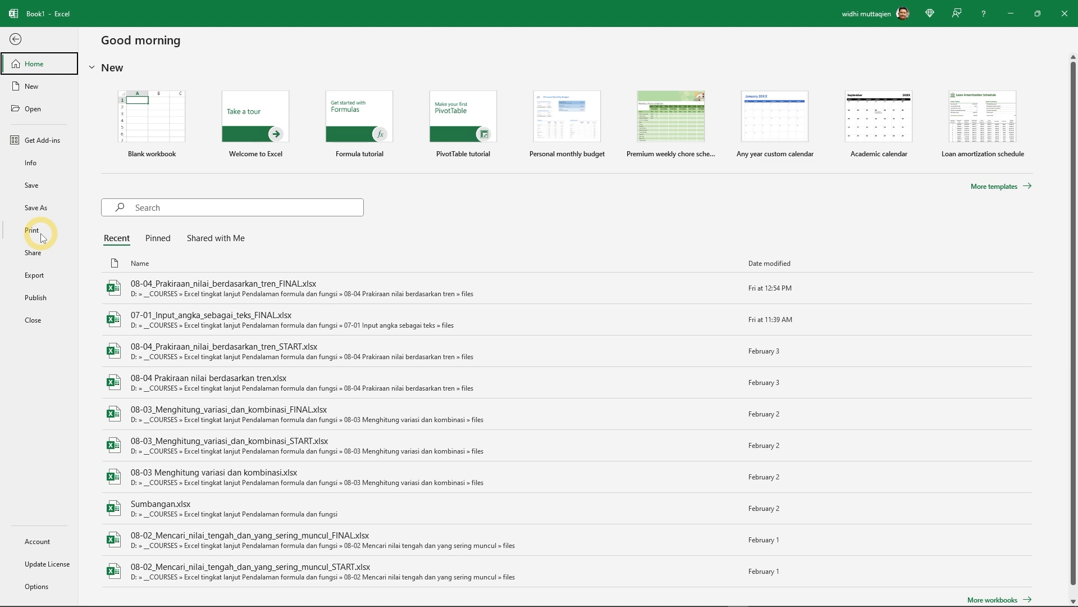
left_click(16, 40)
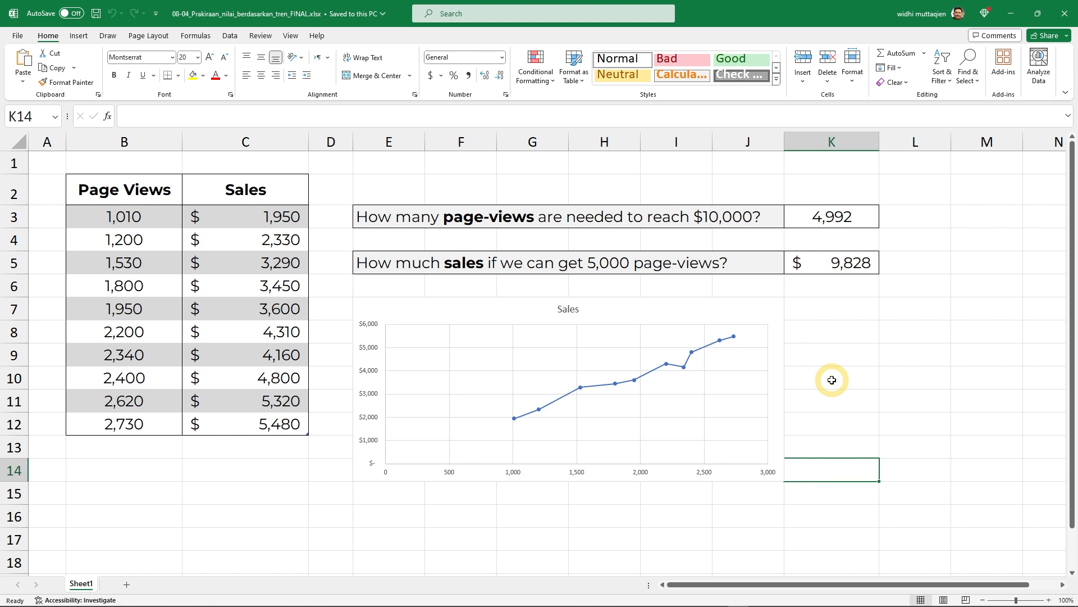
- Look over the worksheet with the Page Views and Sales table and chart, both vertically and horizontally, returning to its beginning
left_click_drag(1073, 471, 1073, 521)
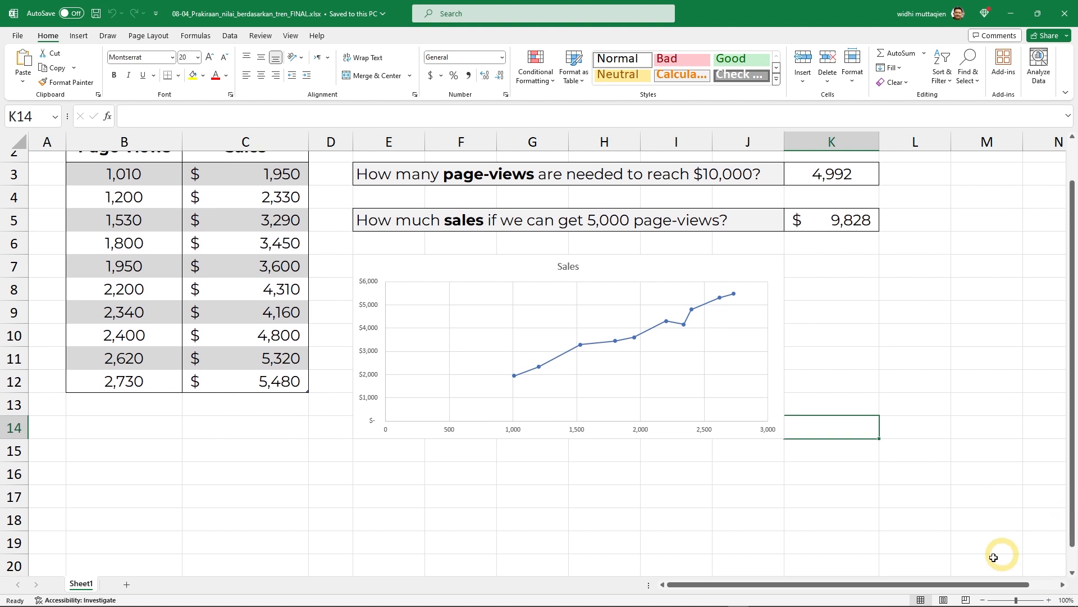
left_click_drag(944, 588, 904, 588)
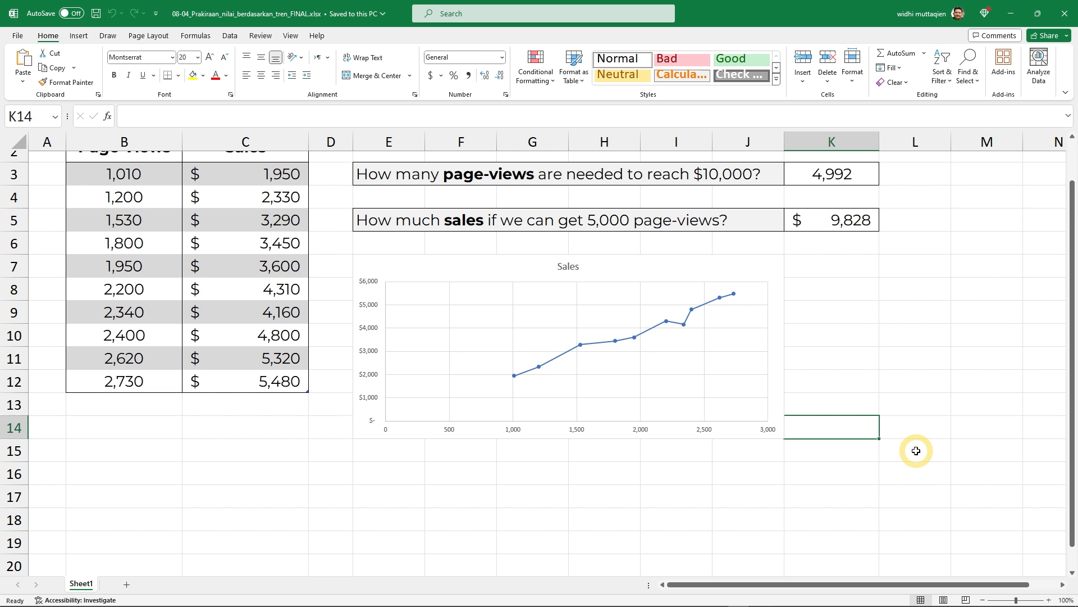
scroll(916, 450, "up", 1)
scroll(916, 450, "down", 4)
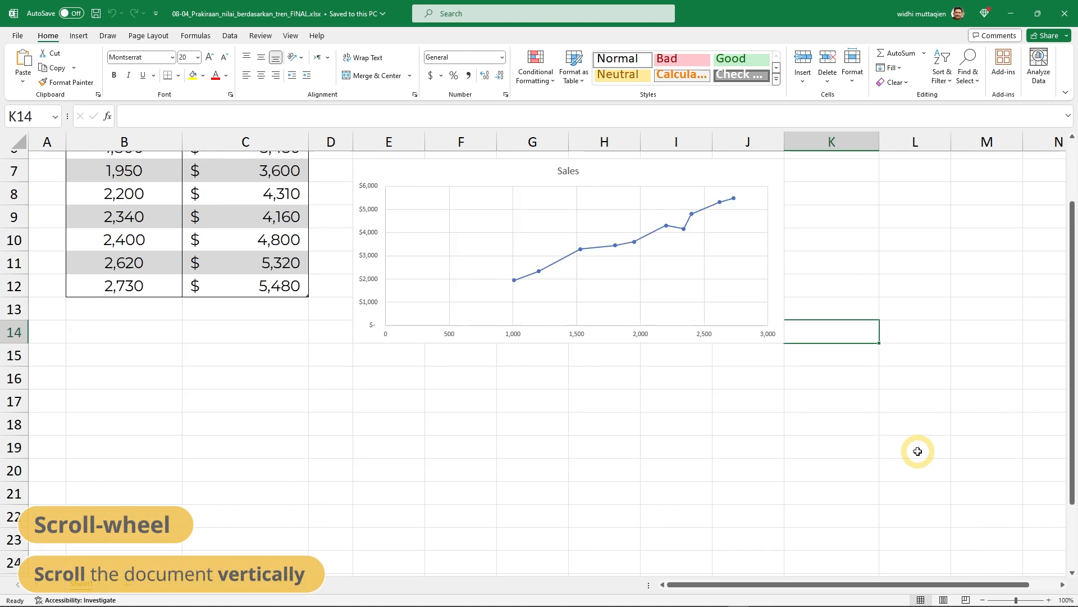
scroll(918, 451, "down", 3)
scroll(917, 451, "up", 7)
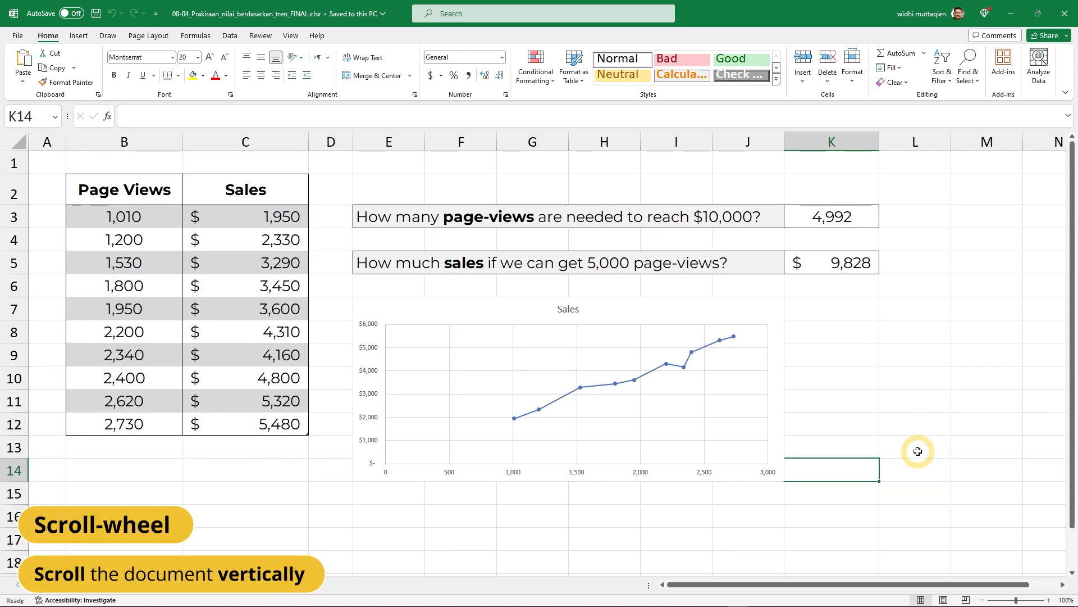
scroll(917, 450, "down", 3)
scroll(917, 451, "up", 3)
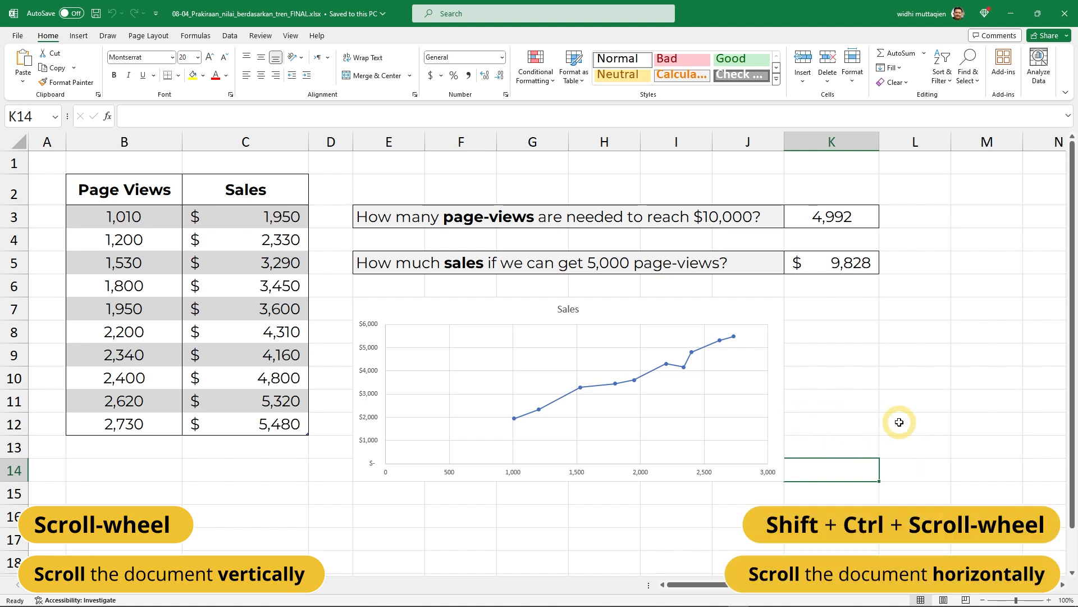
scroll(899, 422, "right", 4)
scroll(899, 421, "left", 4)
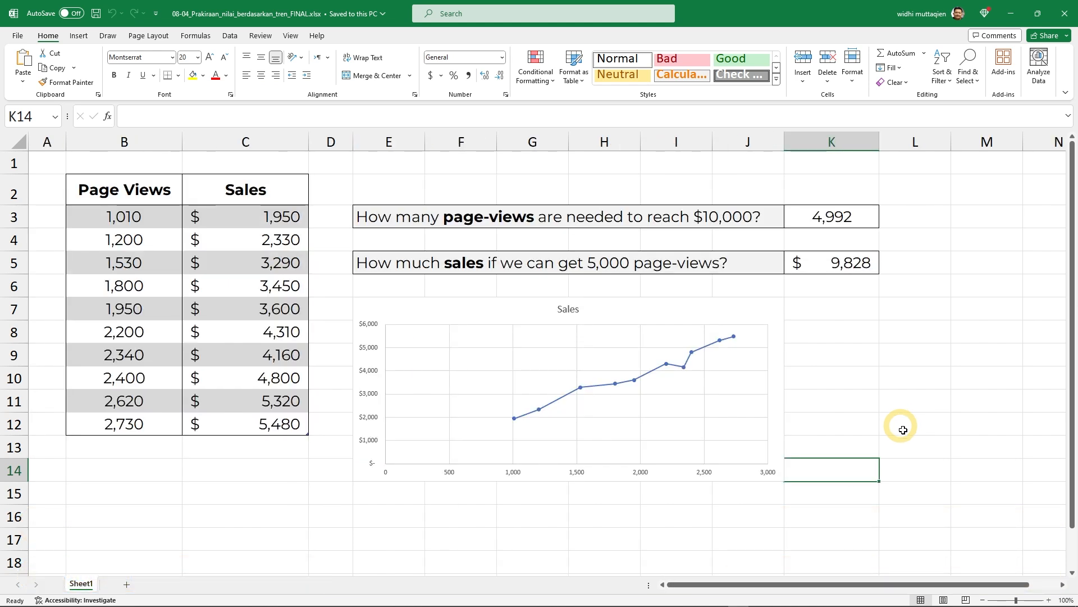
- Magnify the worksheet to 120% and beyond, reduce it to 75%, and set the zoom level back to 100%
left_click(1049, 599)
left_click(1048, 600)
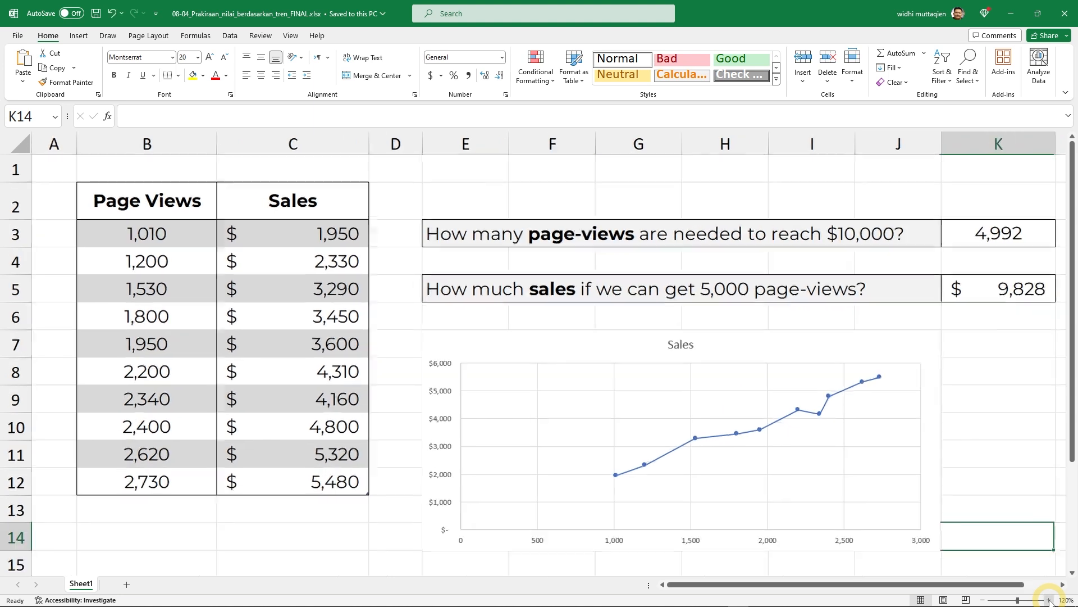
left_click(1048, 600)
left_click(983, 600)
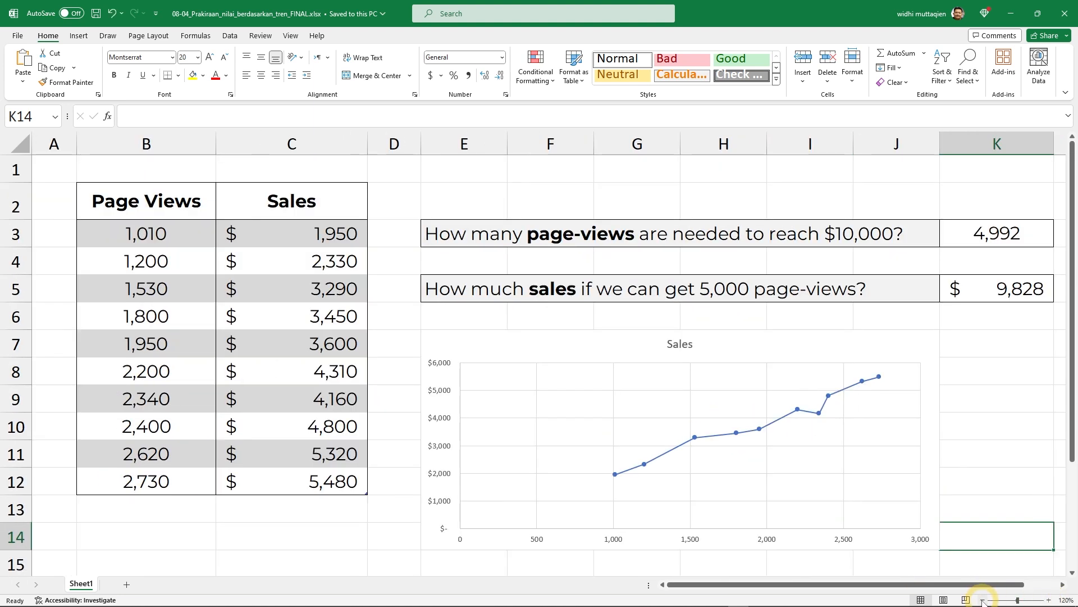
left_click(982, 600)
left_click(983, 600)
left_click(982, 600)
left_click(982, 600)
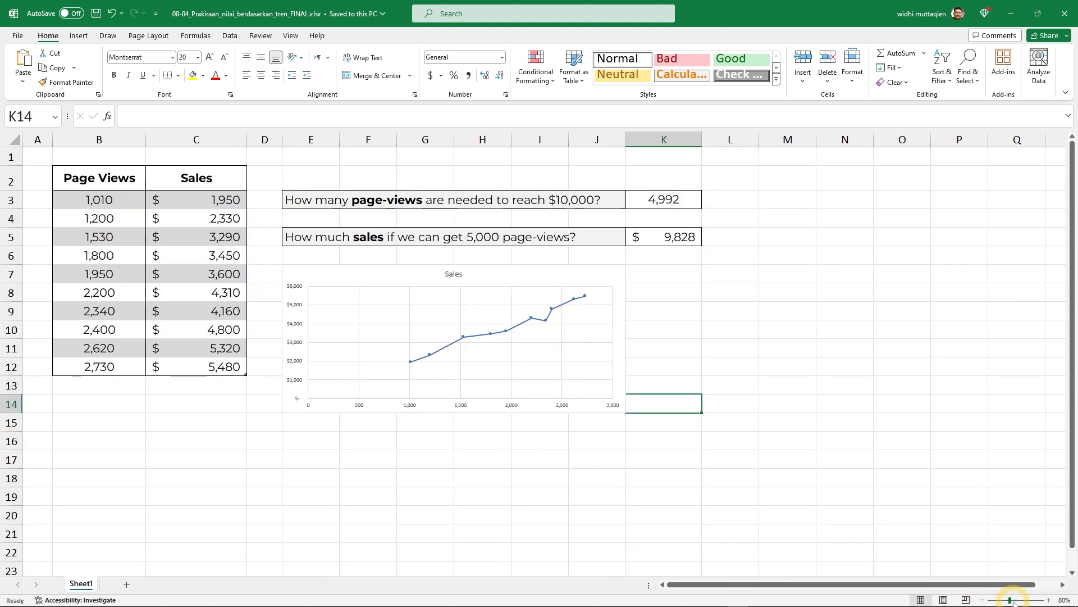
mouse_move(1009, 600)
left_mouse_down()
mouse_move(1023, 601)
mouse_move(1010, 602)
left_mouse_up()
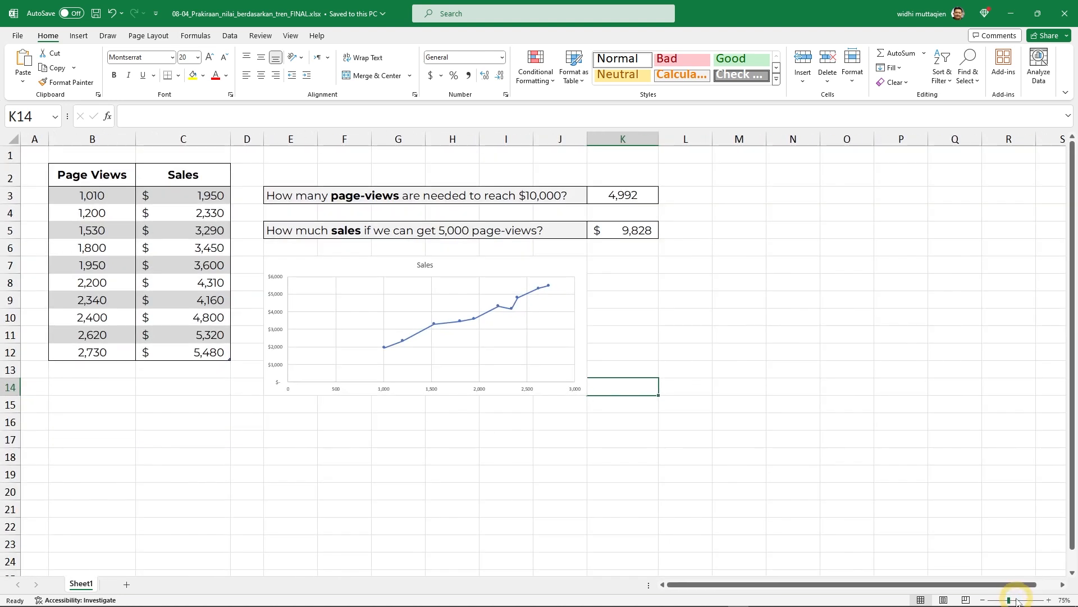
left_click_drag(1009, 599, 1015, 601)
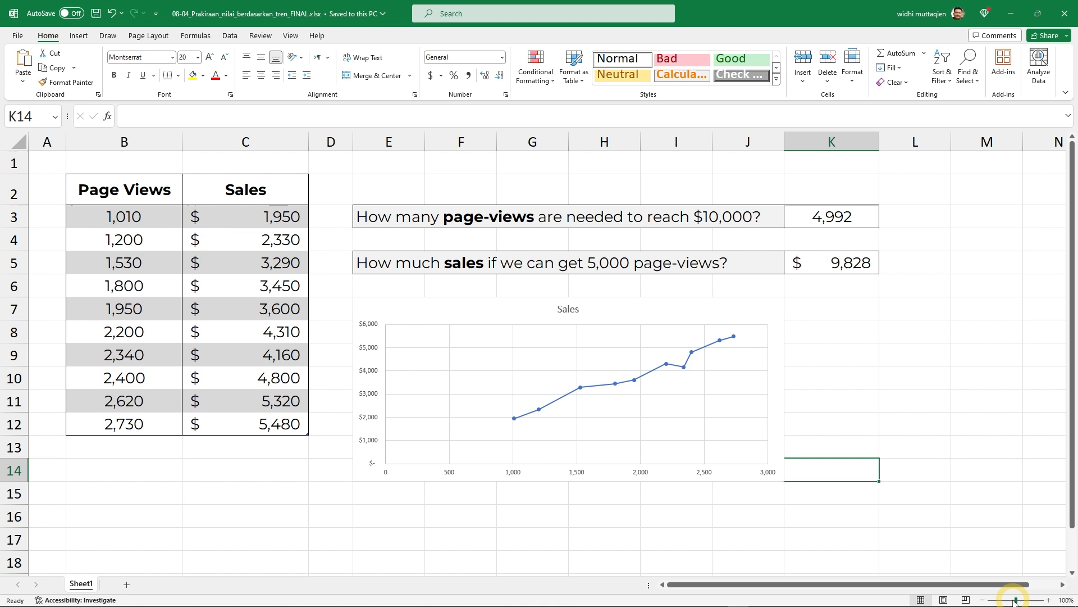
- Look through the preset and custom magnification options in the zoom settings, and leave without applying any
left_click(1067, 600)
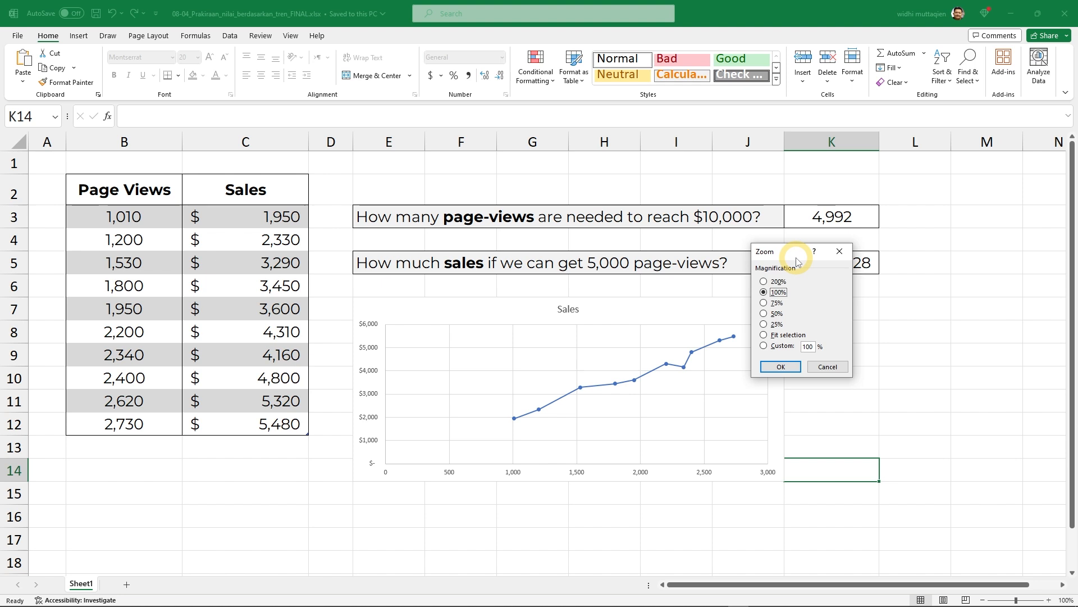
left_click(764, 303)
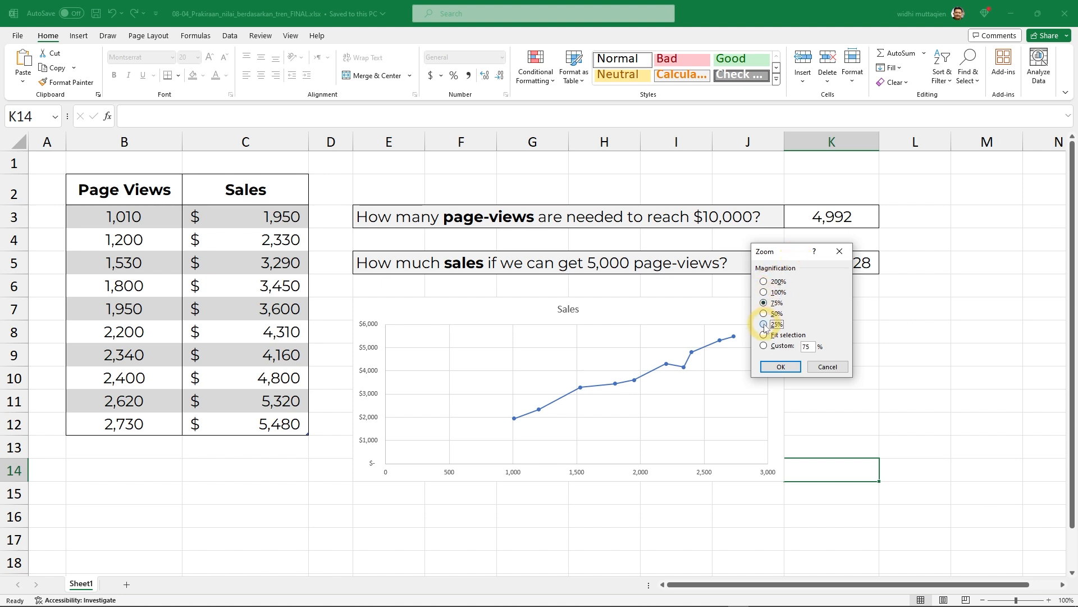
left_click(764, 345)
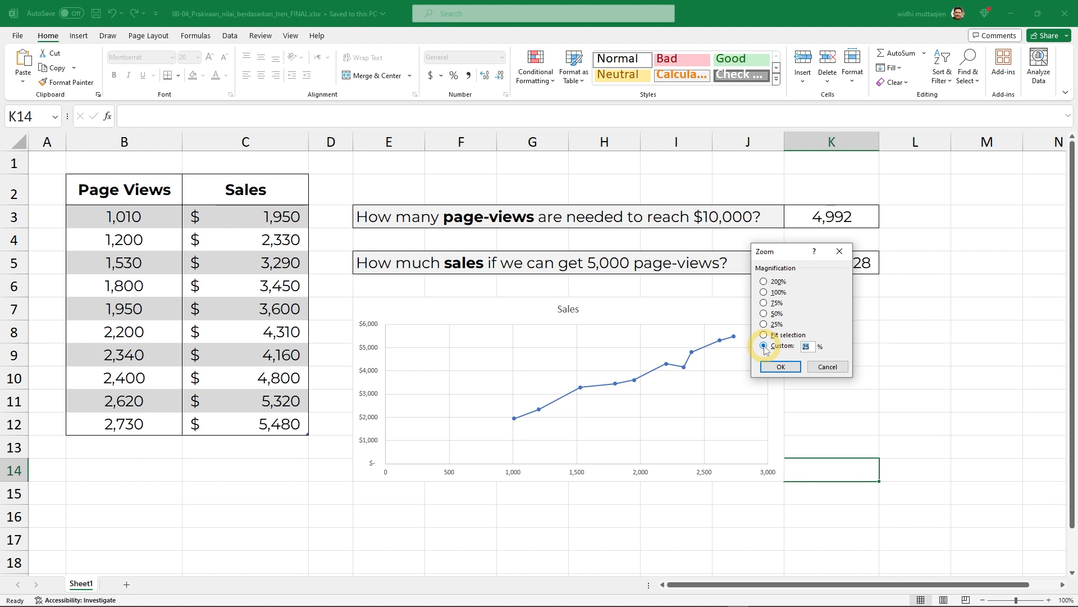
left_click(833, 370)
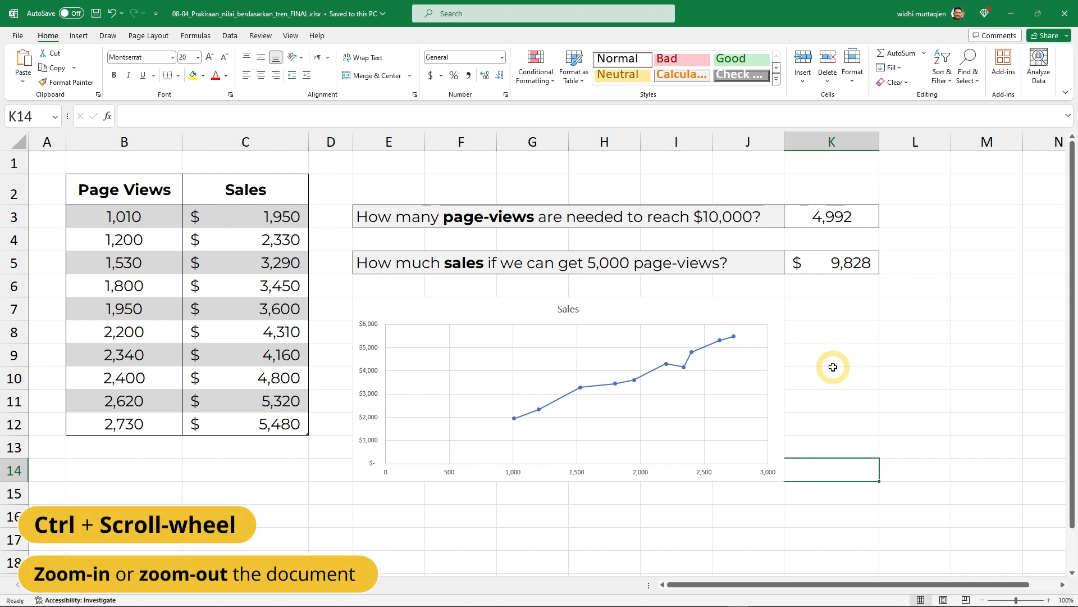
- Zoom the worksheet with the Page Views and Sales table in and out to compare magnifications
scroll(833, 367, "up", 1, "ctrl")
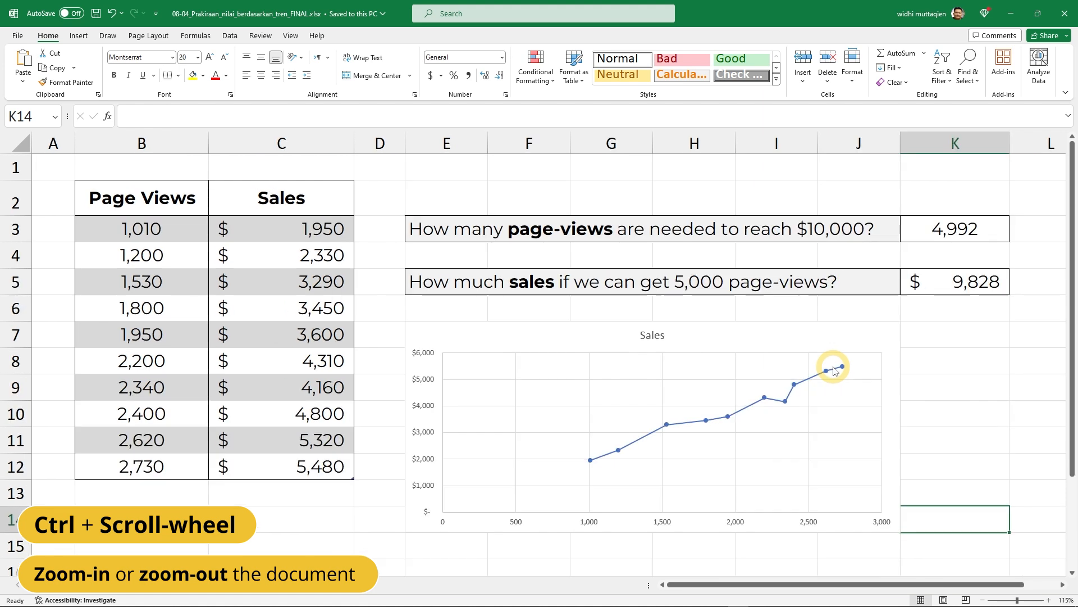
scroll(833, 366, "up", 1, "ctrl")
scroll(833, 367, "down", 1, "ctrl")
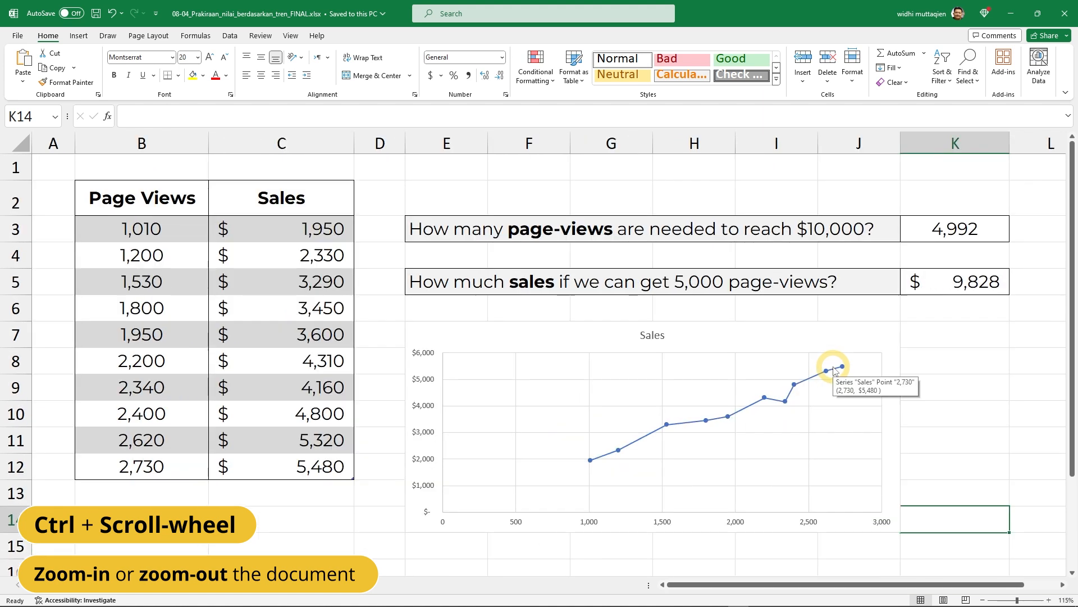
scroll(833, 366, "down", 1, "ctrl")
scroll(833, 367, "down", 1, "ctrl")
scroll(833, 367, "down", 1, "ctrl")
scroll(833, 366, "up", 2, "ctrl")
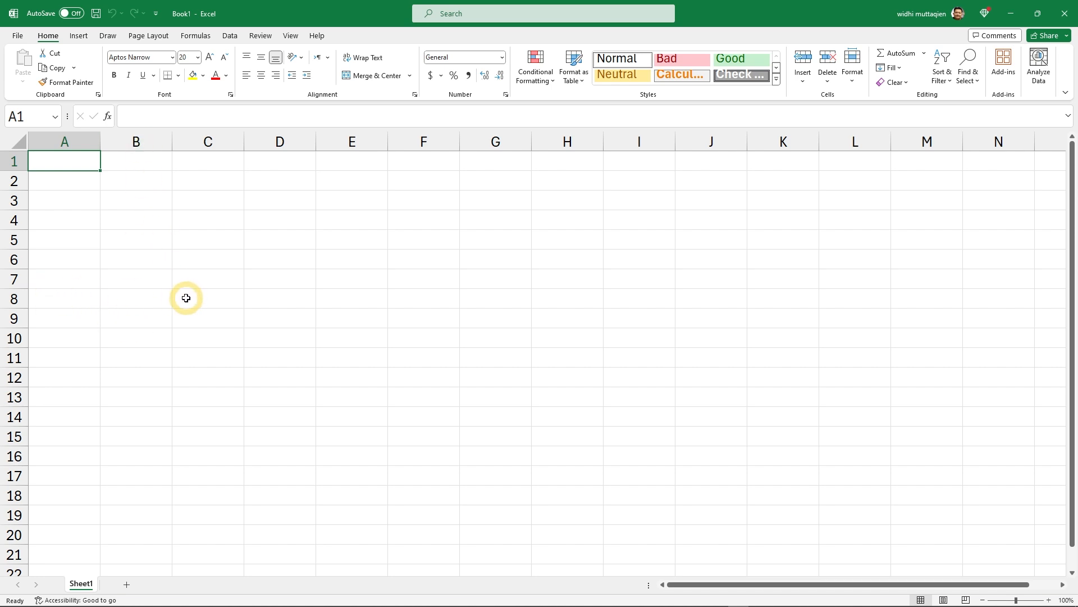
- Select cells B5, C6, D5, B4, C7 and E5 in turn in the blank Book1 worksheet to examine their addresses
left_click(137, 238)
left_click(192, 267)
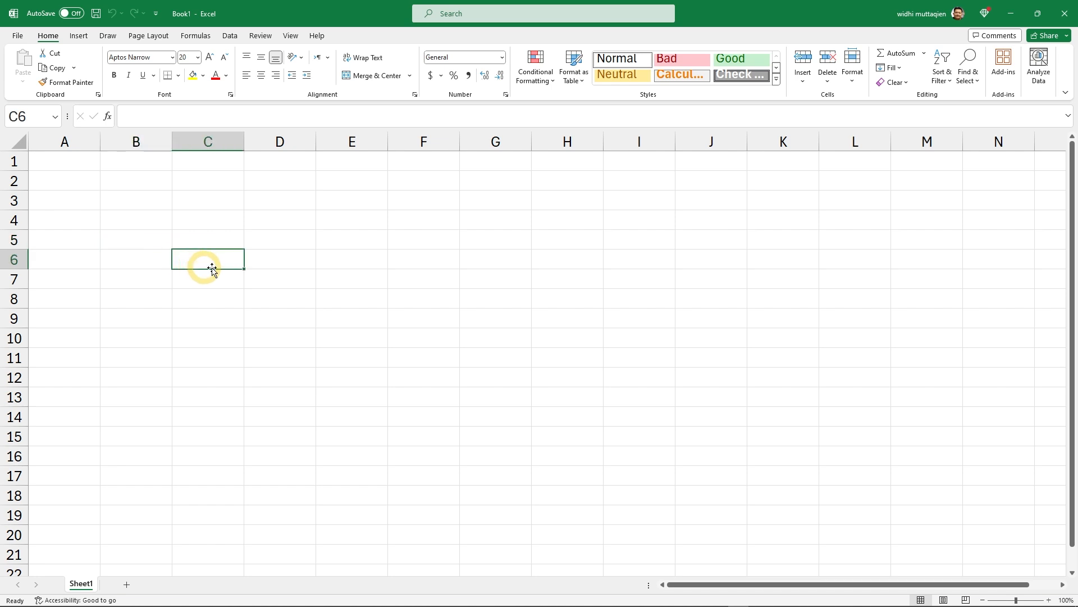
left_click(283, 245)
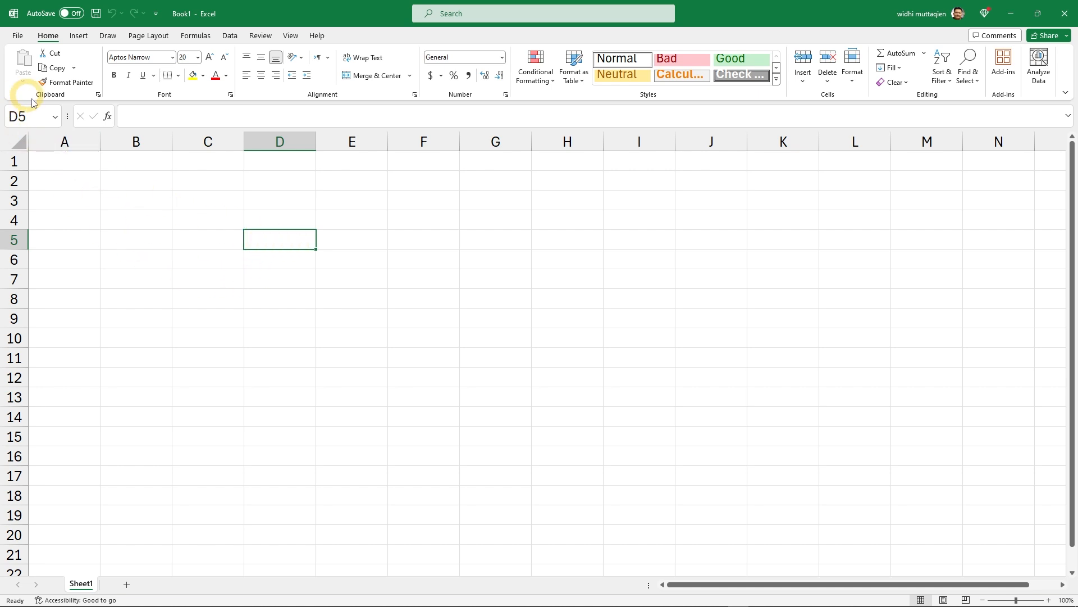
left_click(144, 220)
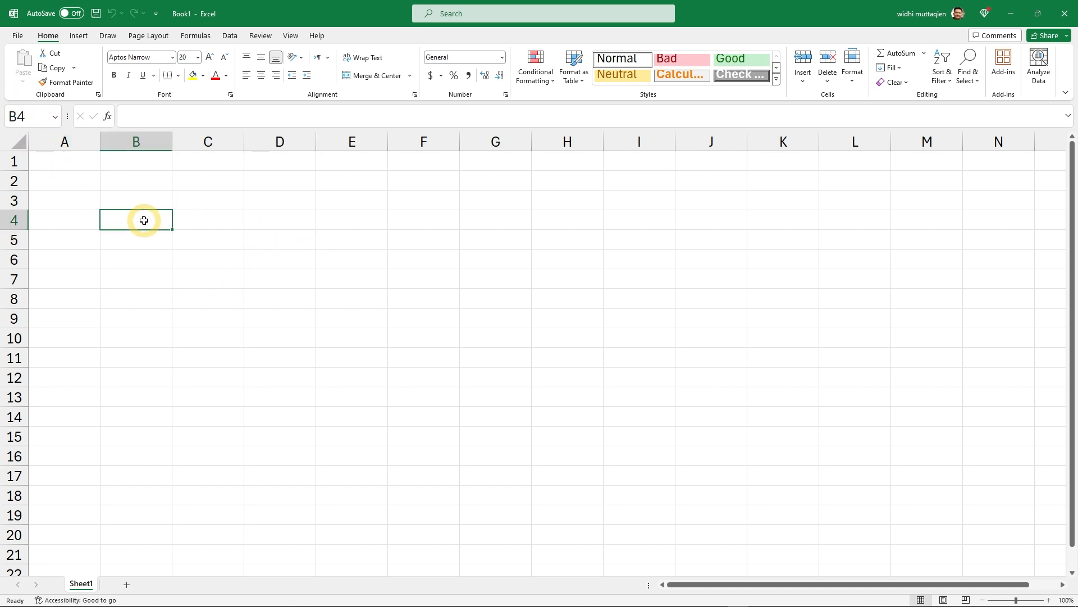
left_click(198, 284)
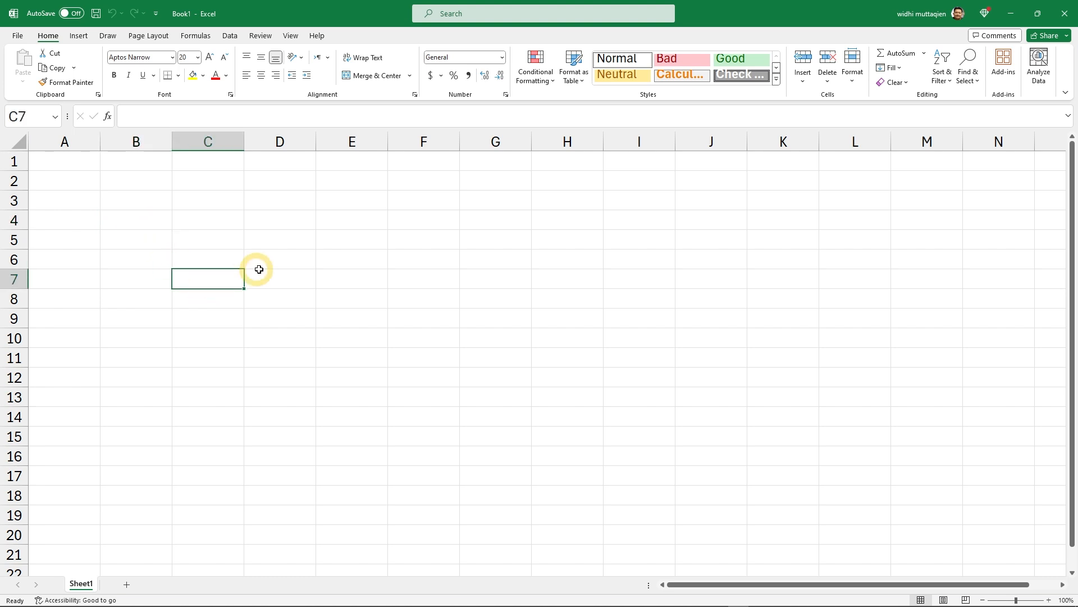
left_click(349, 239)
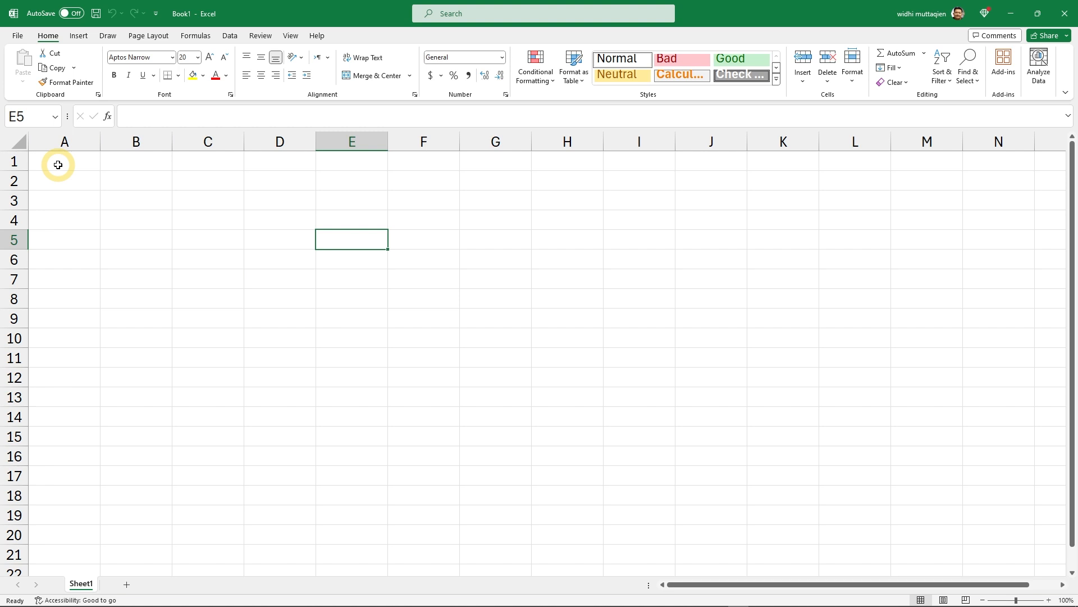
- Begin entering "a" in cell B2 and discard the uncommitted entry
left_click(137, 185)
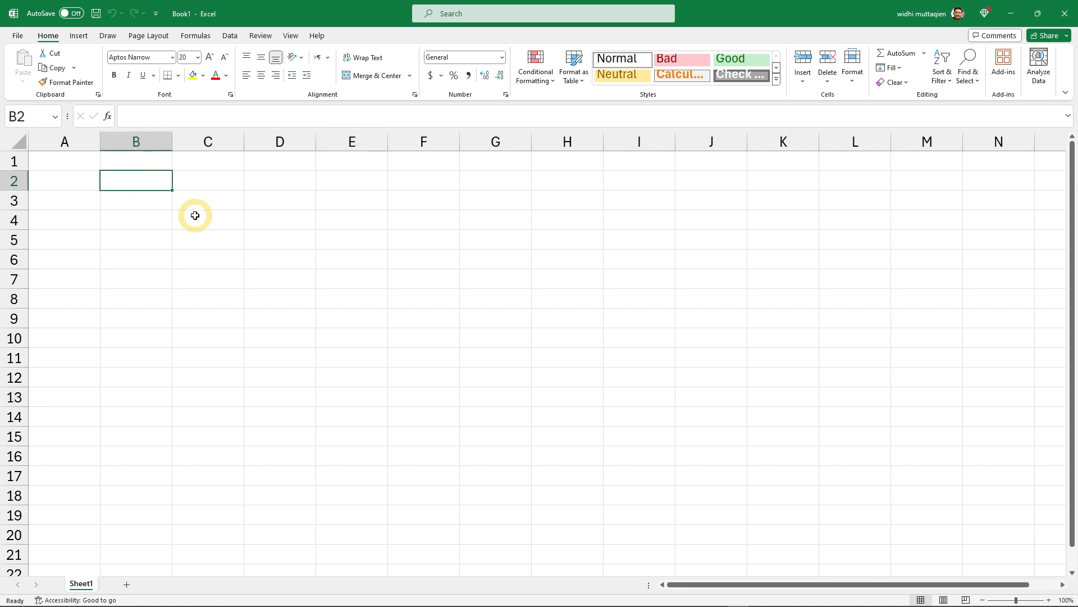
type("a")
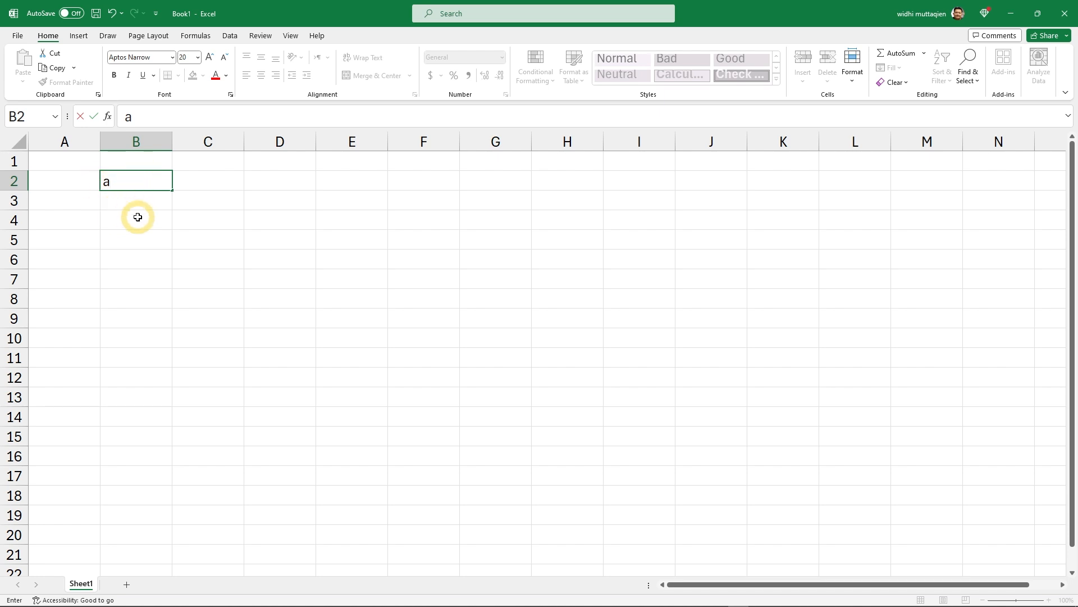
key("Escape")
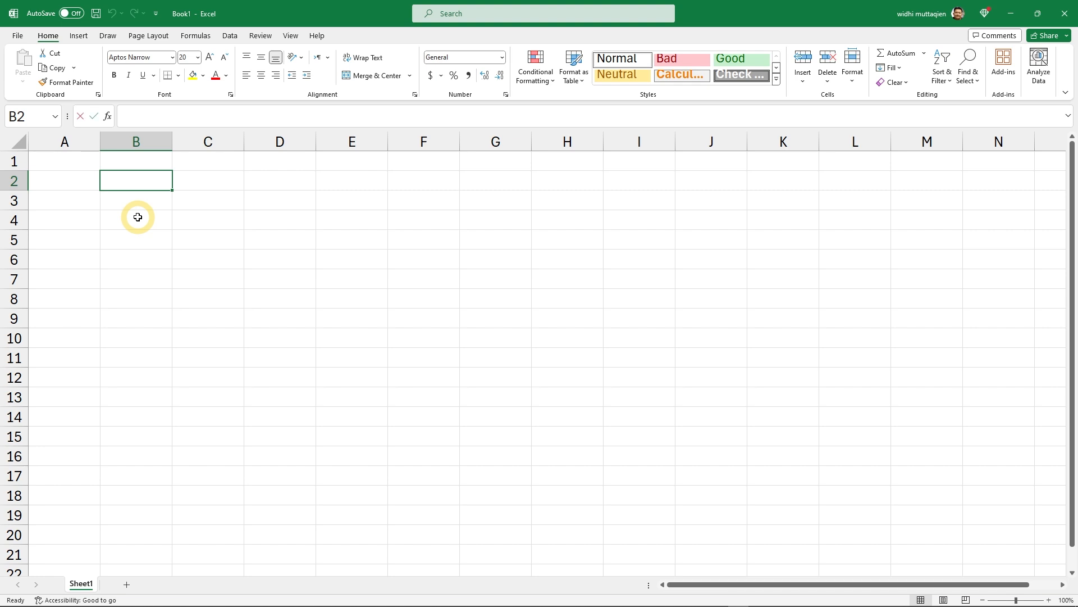
- Enter the letters a, b, c and d down column B in cells B2 to B5
type("a")
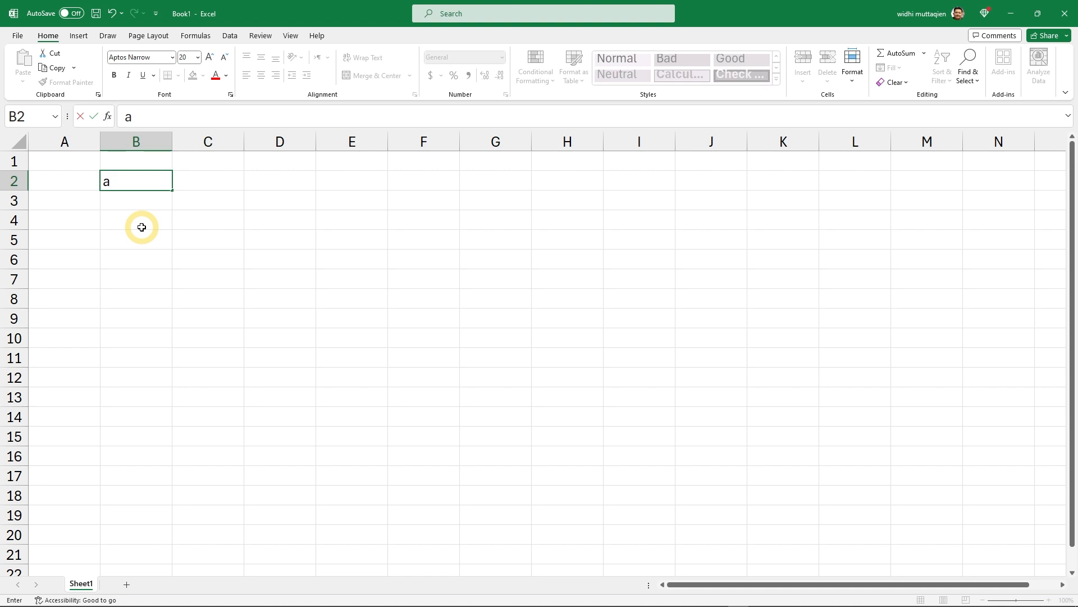
key("Return")
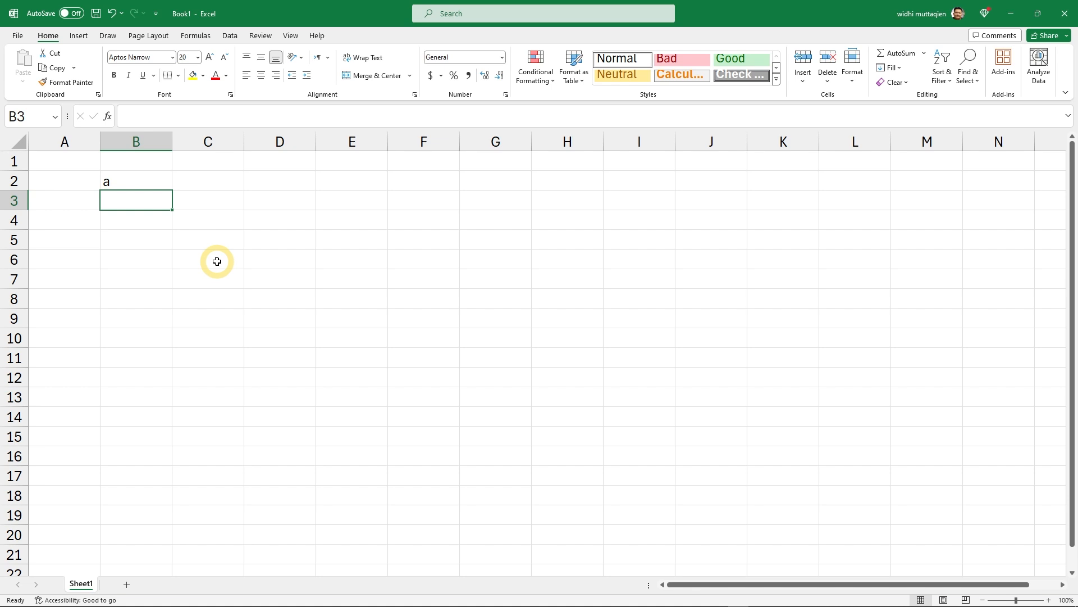
type("b")
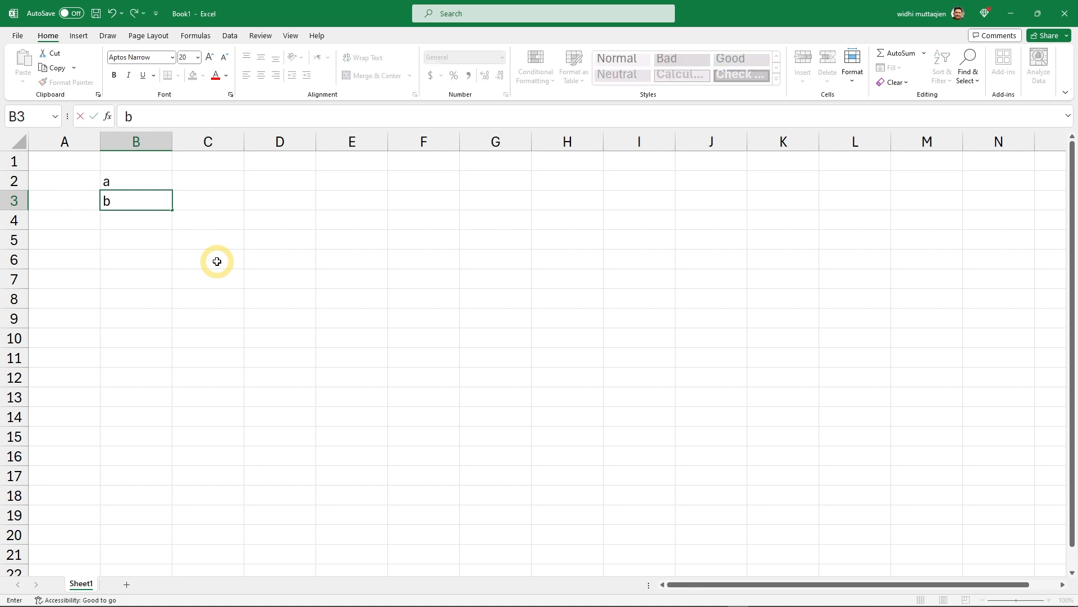
key("Return")
type("c")
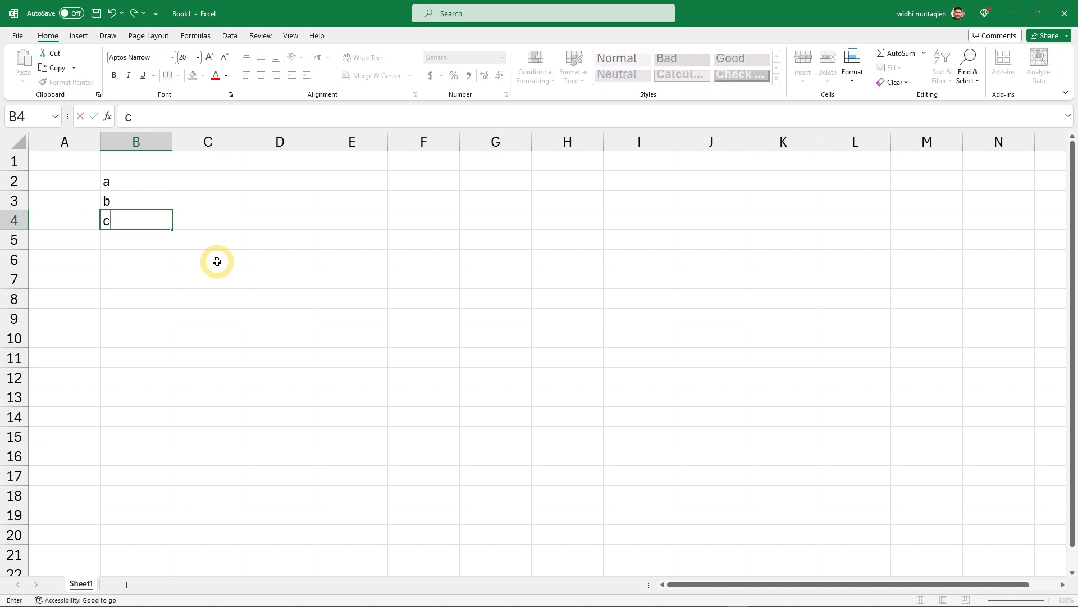
key("Return")
type("d")
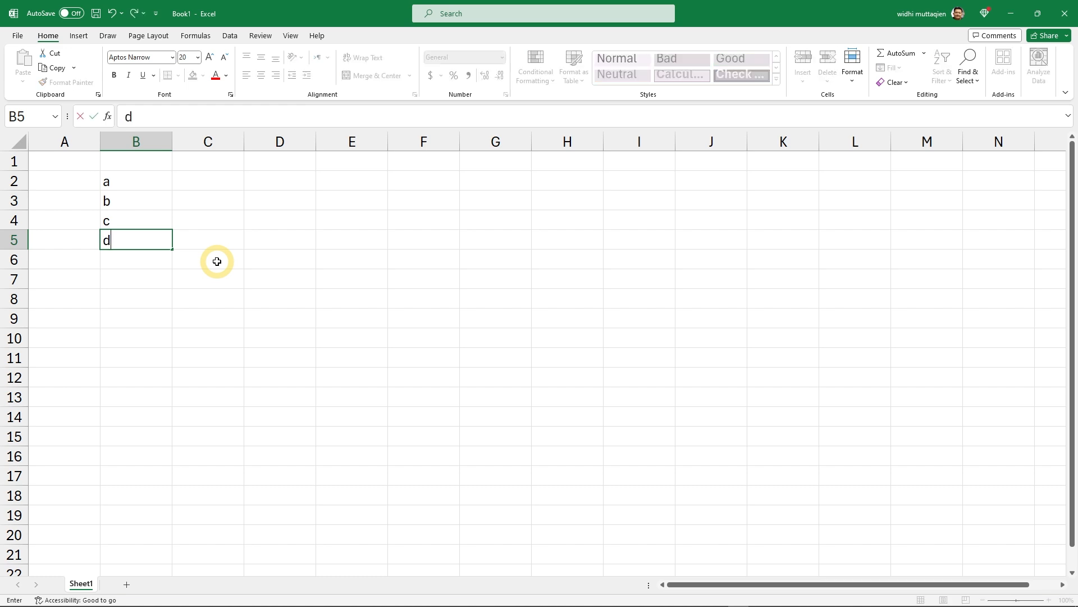
key("Return")
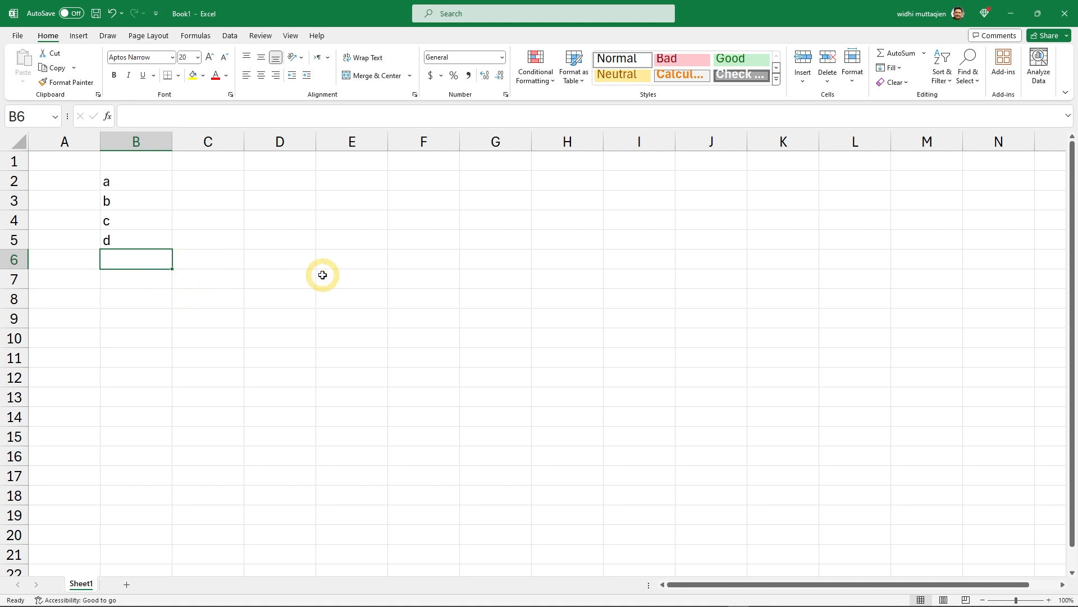
- Enter the letters a, b, c and d across row 2 in cells D2 to G2
left_click(279, 175)
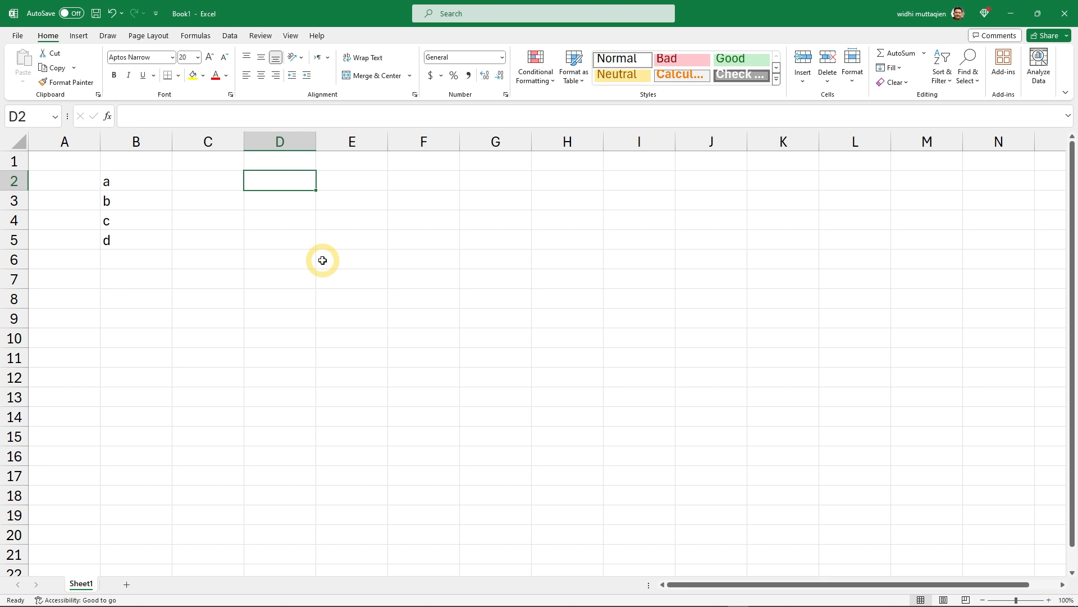
type("a")
key("Tab")
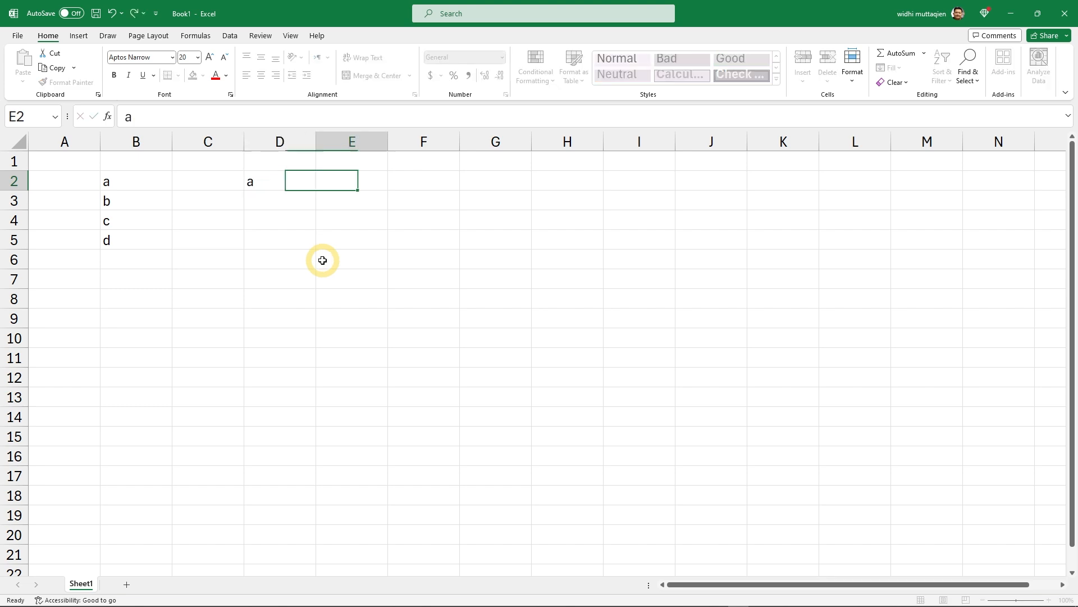
type("b")
key("Tab")
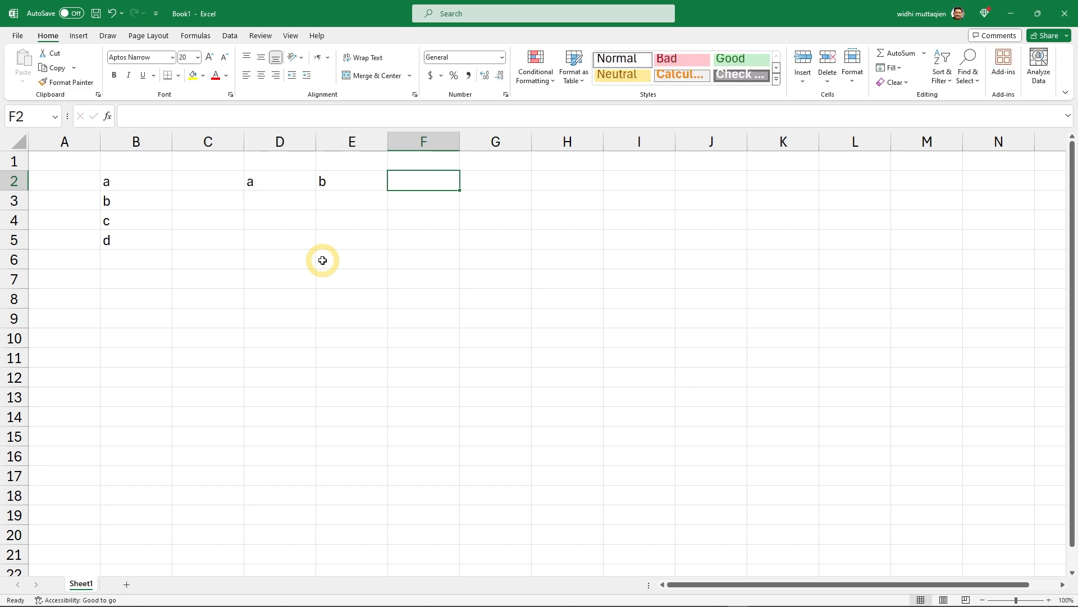
type("c")
key("Tab")
type("d")
key("Tab")
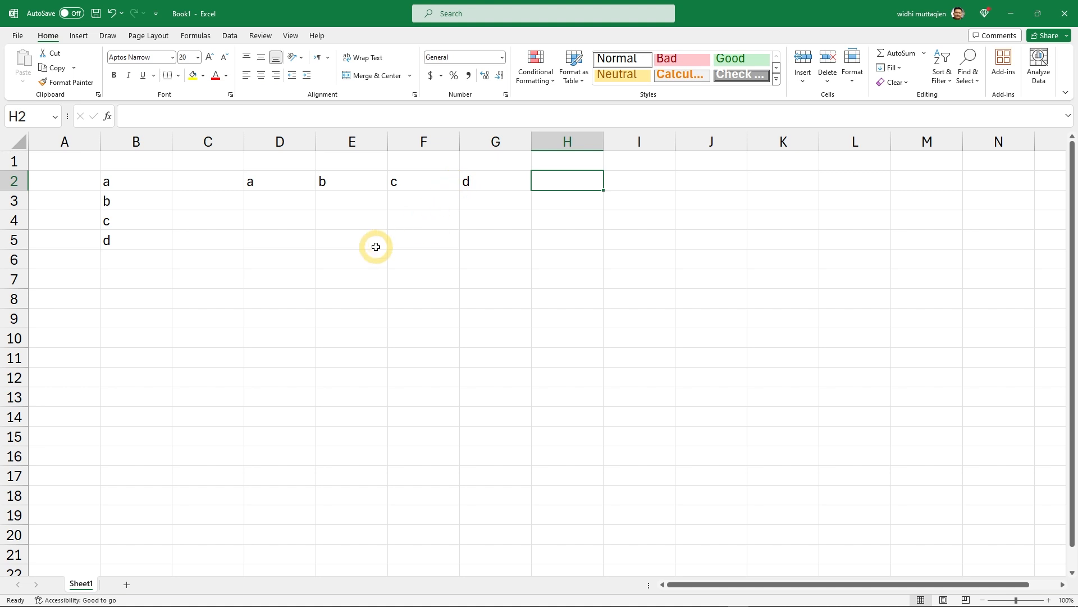
- Enter the letters a, b, c and d down column D in cells D4 to D7, committing the last entry by selecting cell E9
left_click(282, 222)
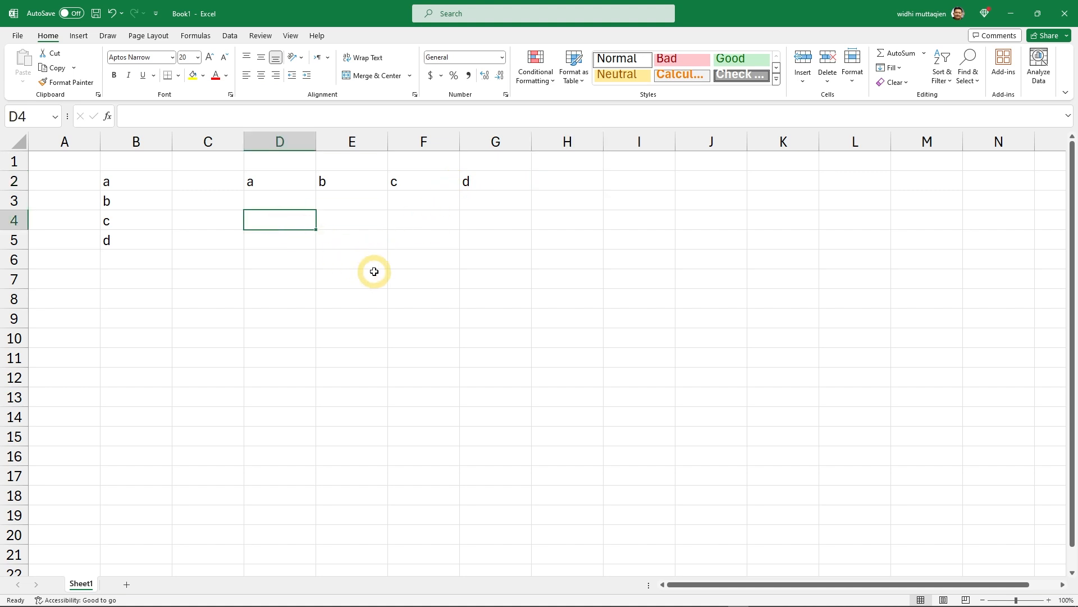
type("a")
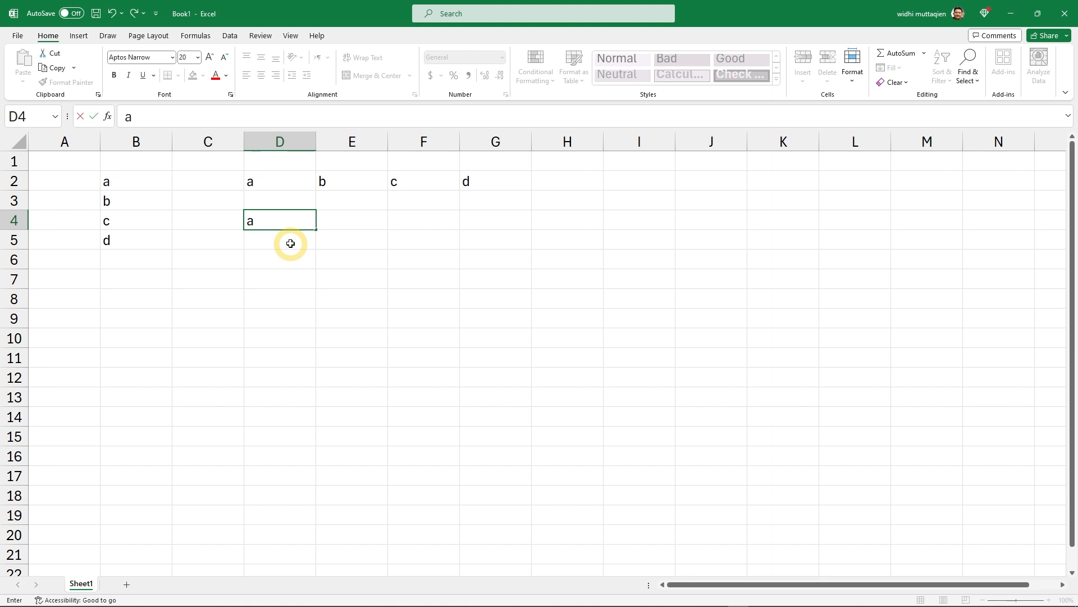
key("Return")
type("b")
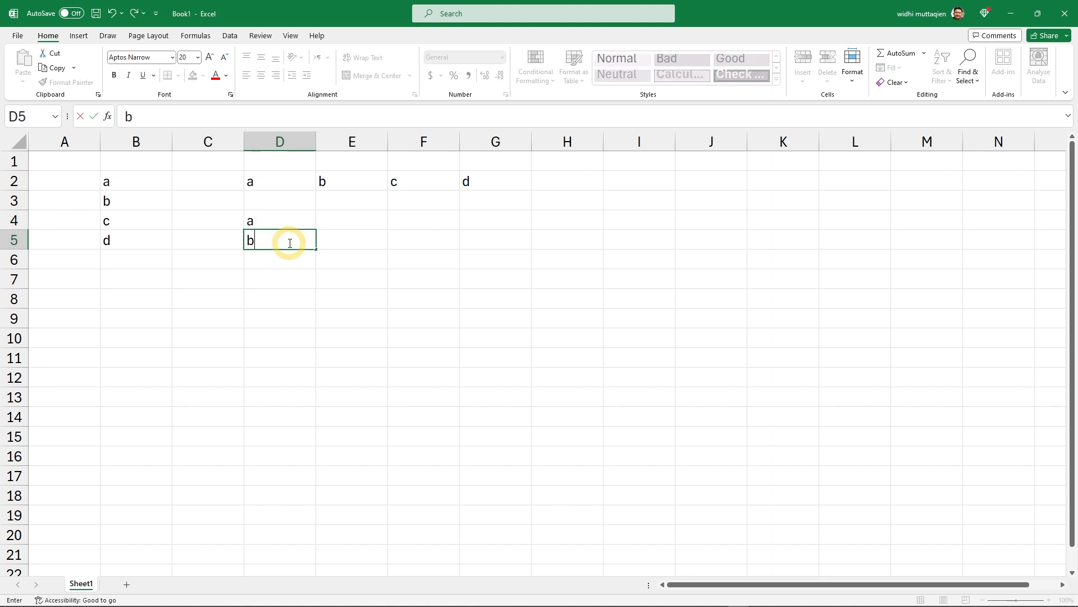
key("Return")
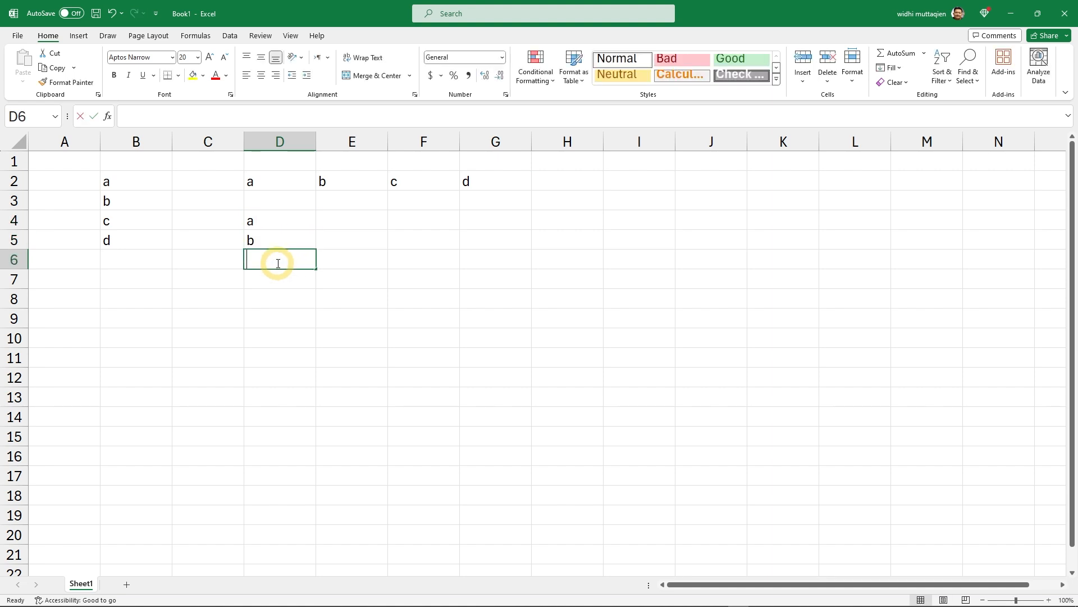
type("c")
key("Return")
type("d")
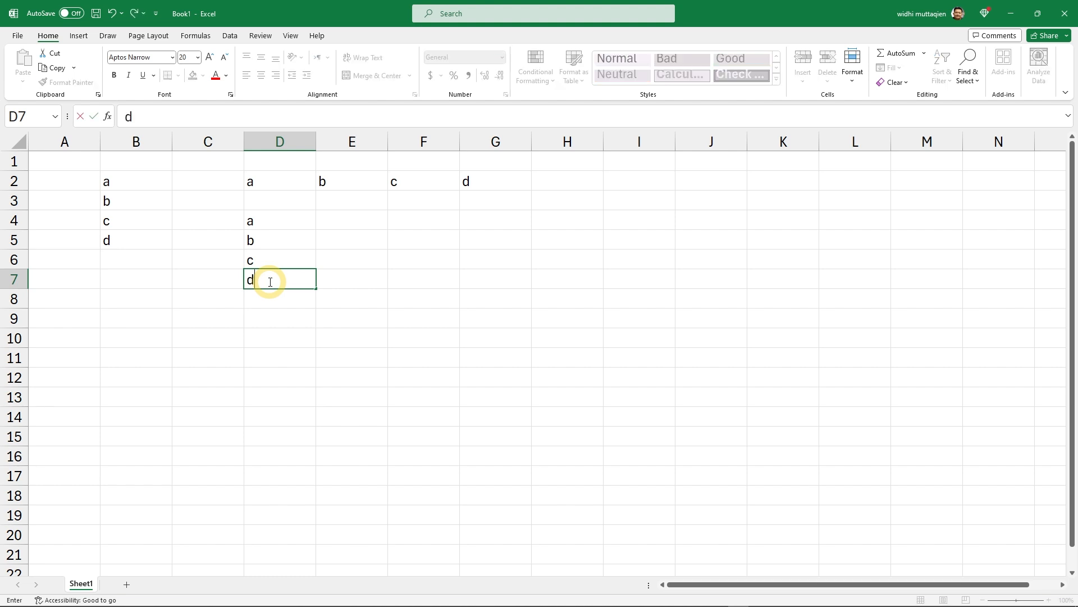
left_click(352, 325)
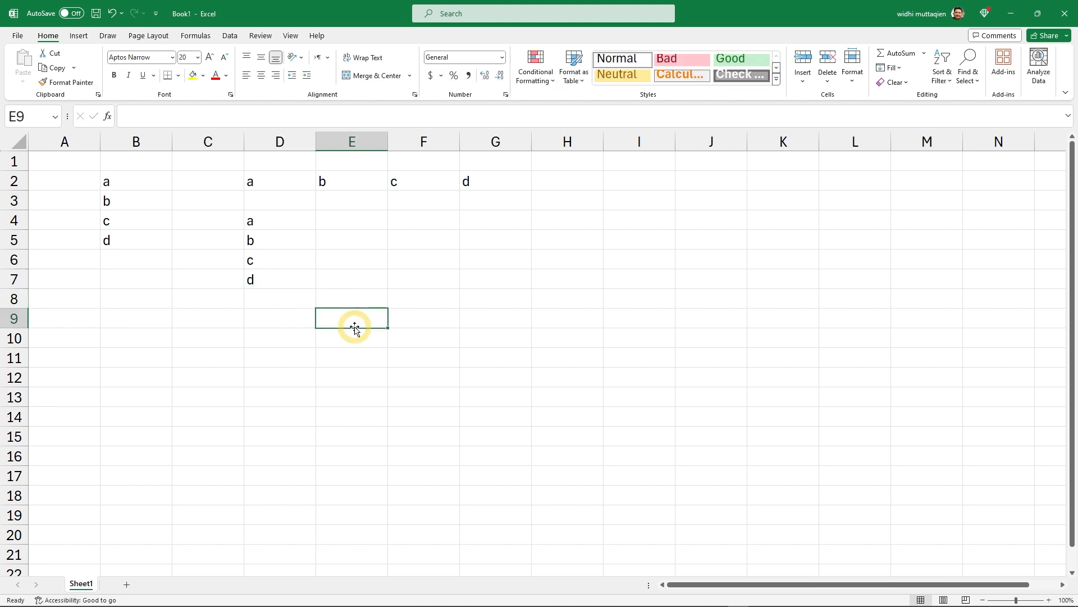
- Enter a in F4, b in G4, c in G5 and d in F5, moving around the block clockwise
left_click(419, 221)
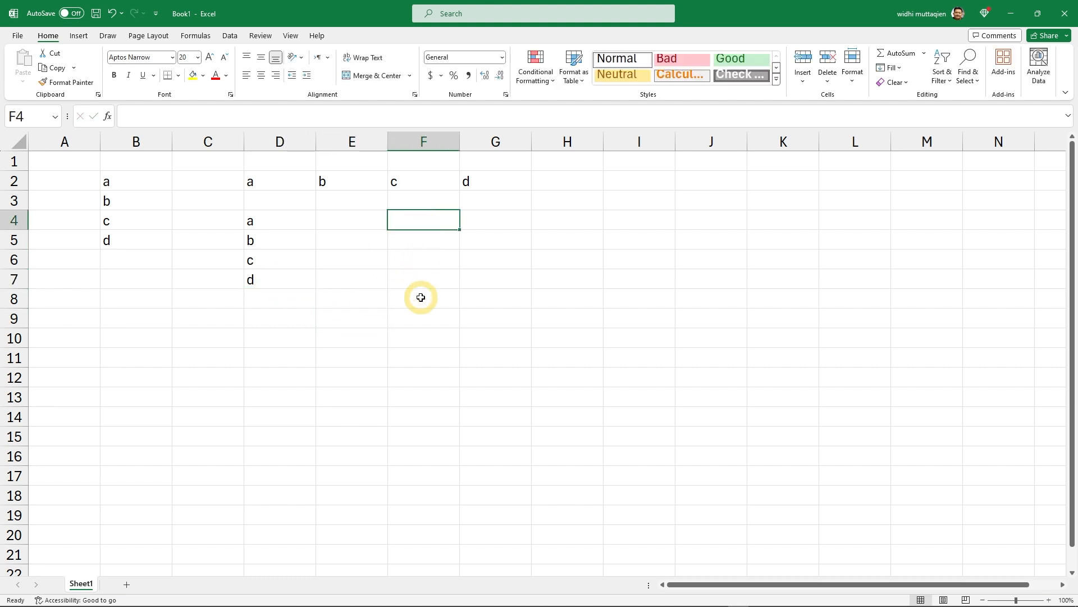
type("a")
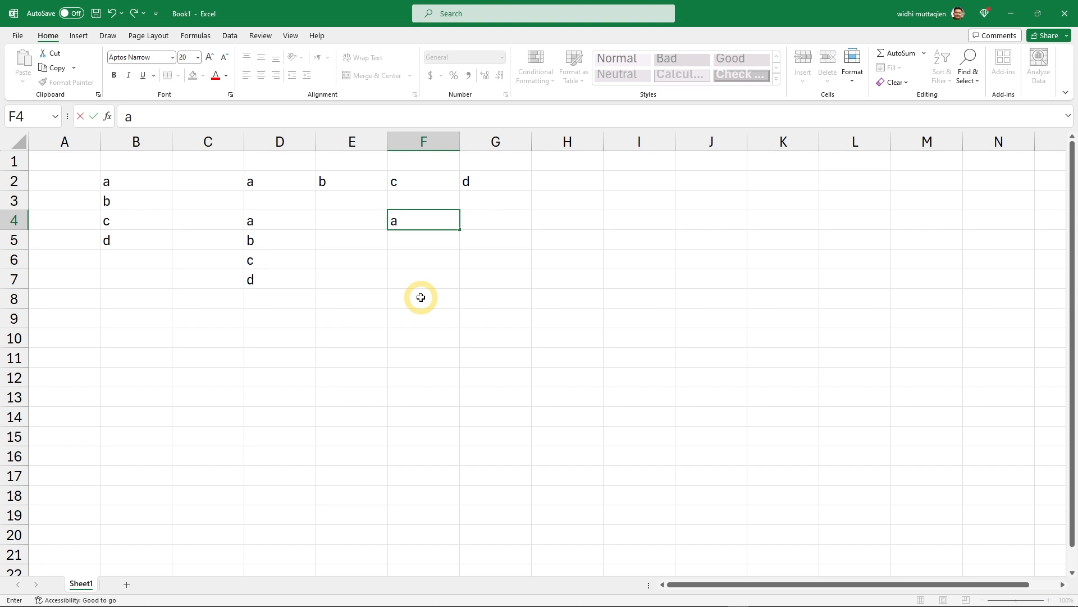
key("Tab")
type("b")
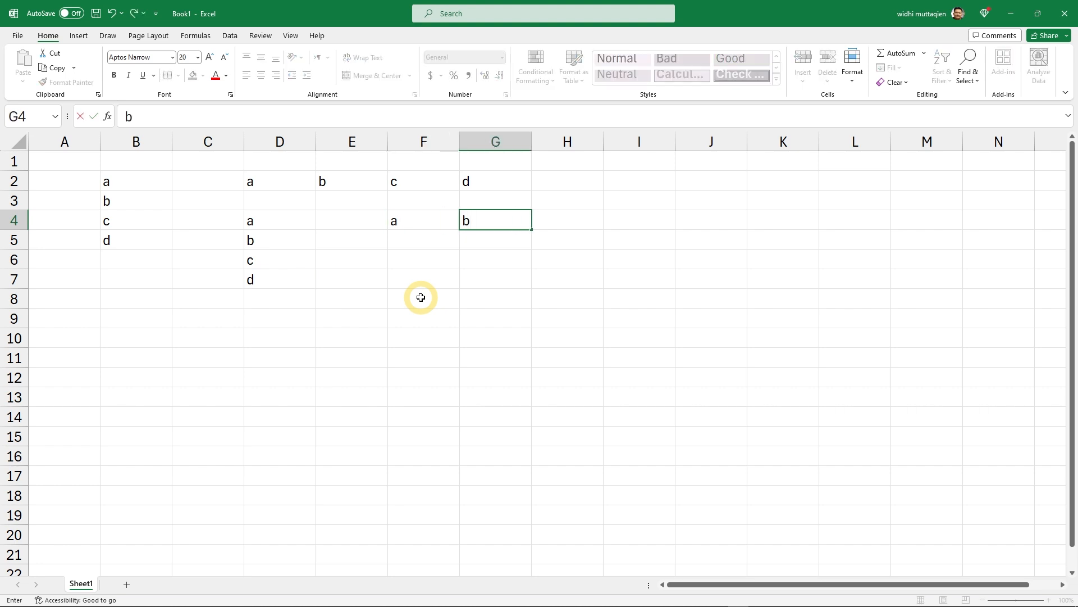
key("Return")
type("c")
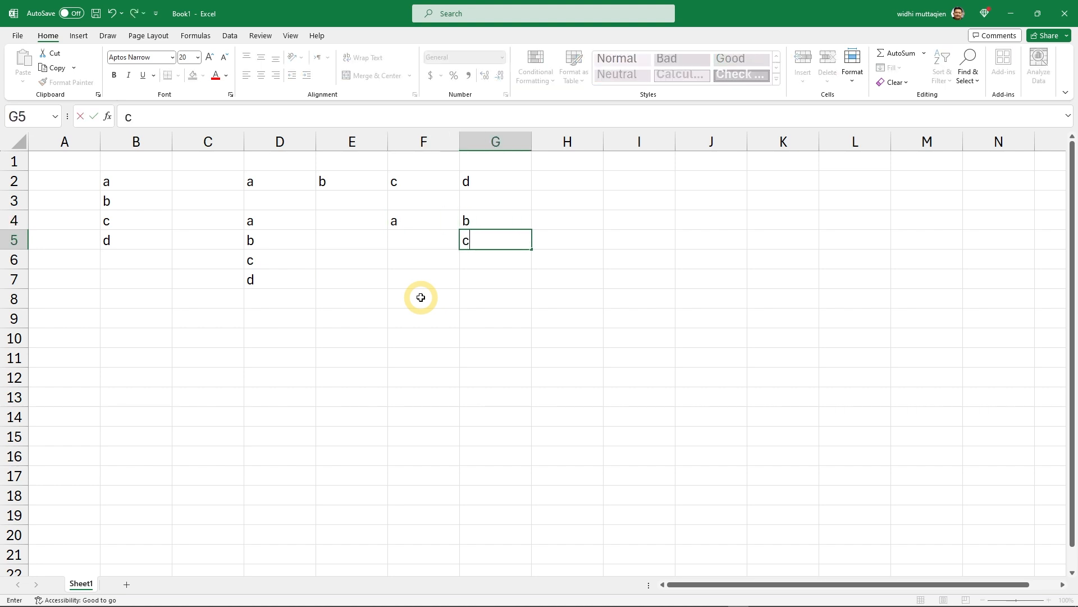
key("shift+Tab")
type("d")
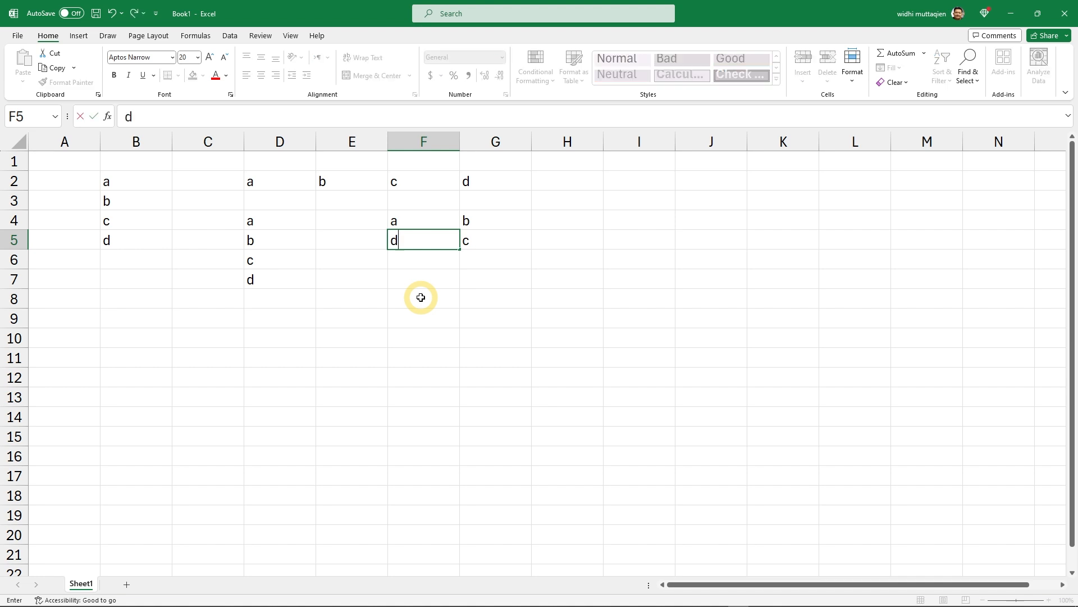
key("Return")
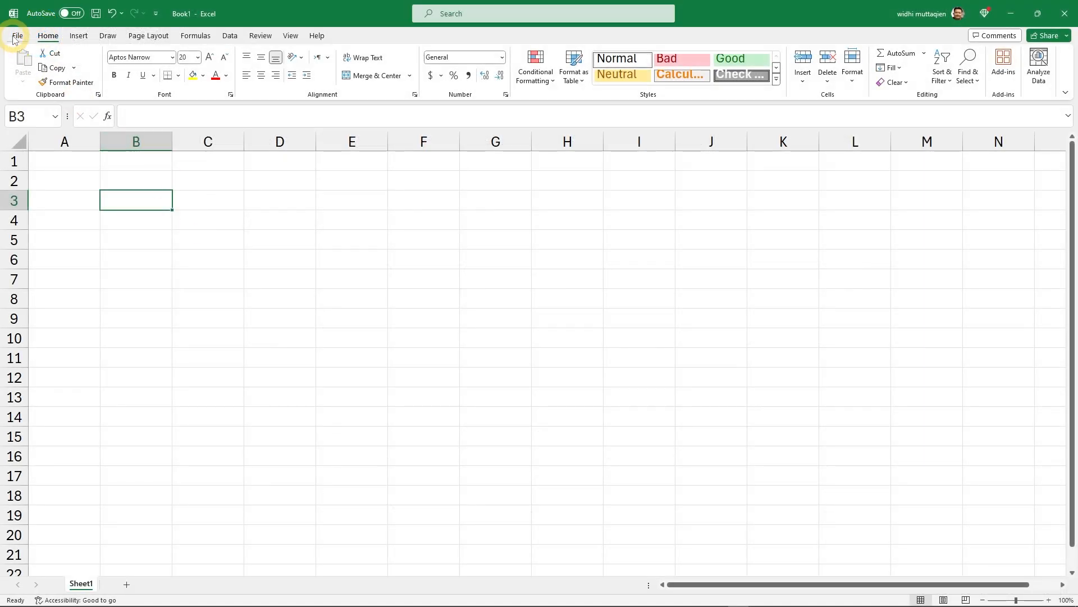
left_click(17, 36)
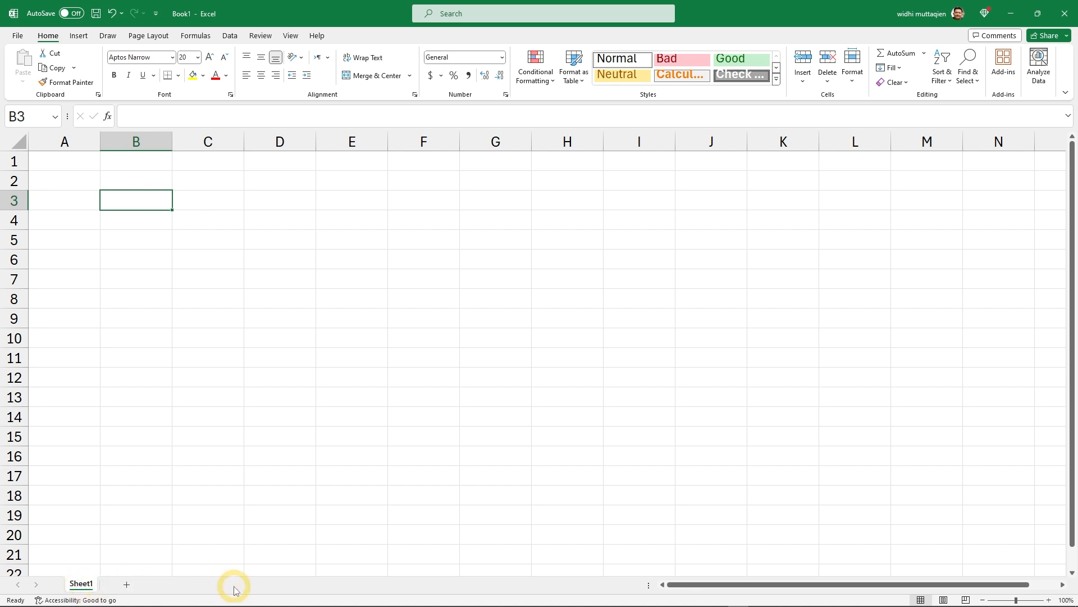
- Add three new worksheets, Sheet2 to Sheet4, to the workbook
left_click(127, 586)
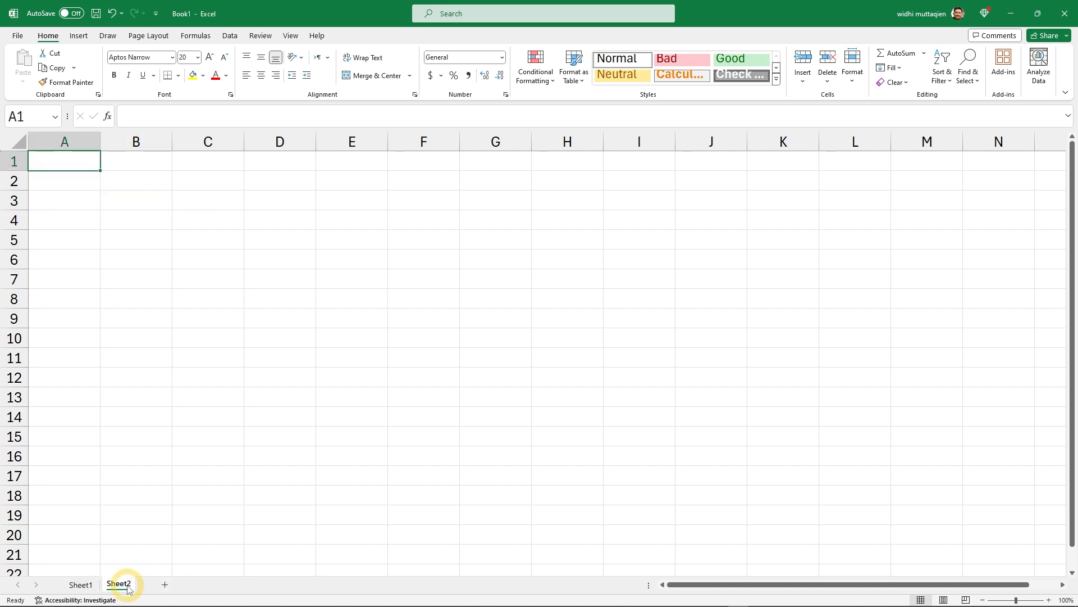
left_click(165, 586)
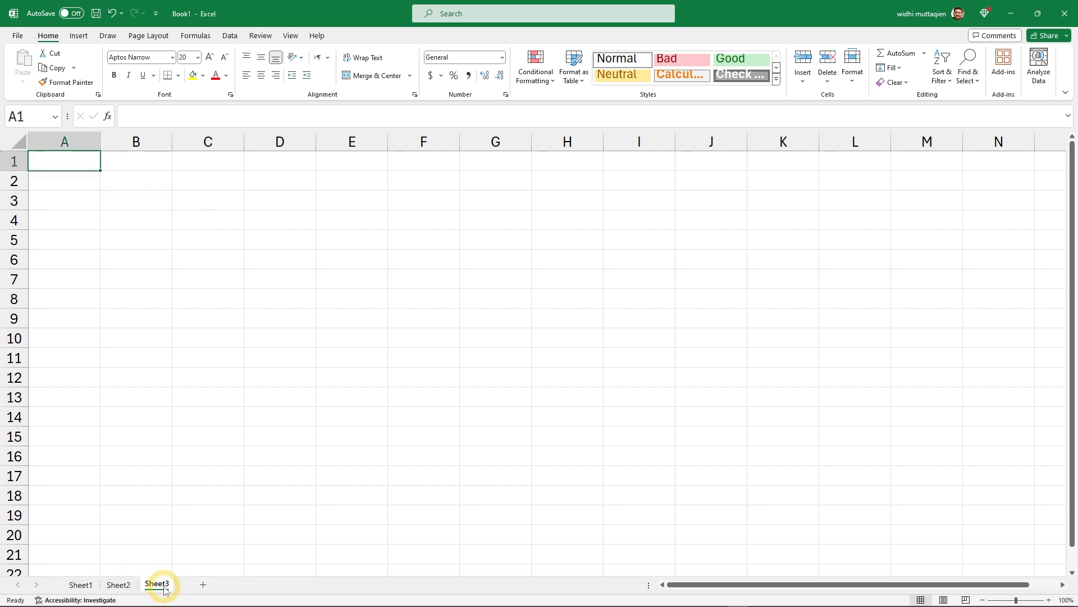
left_click(204, 586)
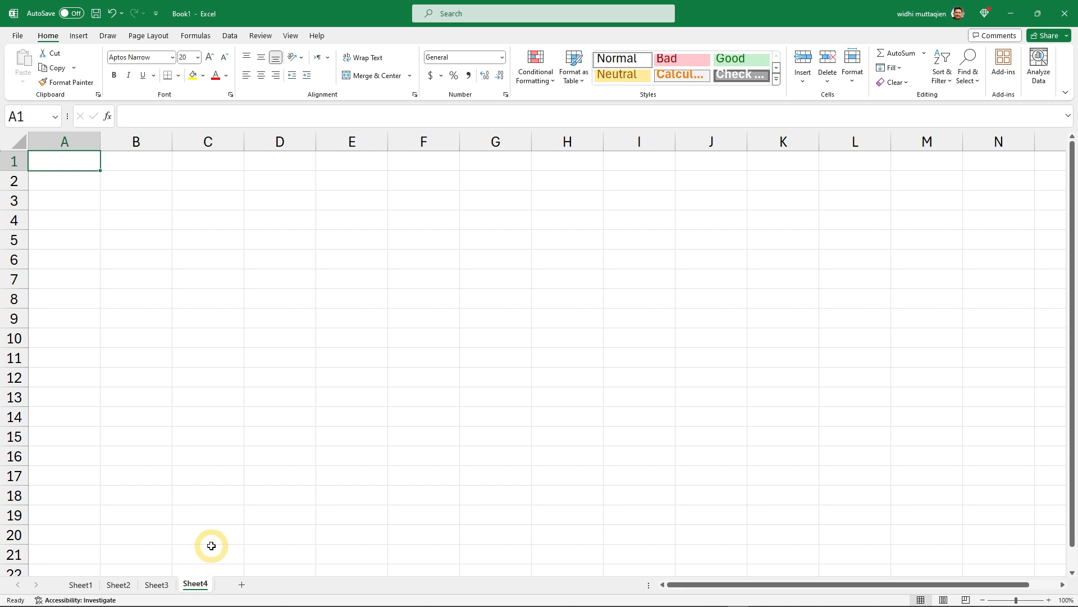
- Browse the worksheets one by one from Sheet4 back to Sheet1 and forward again to Sheet4, two times over
left_click(157, 584)
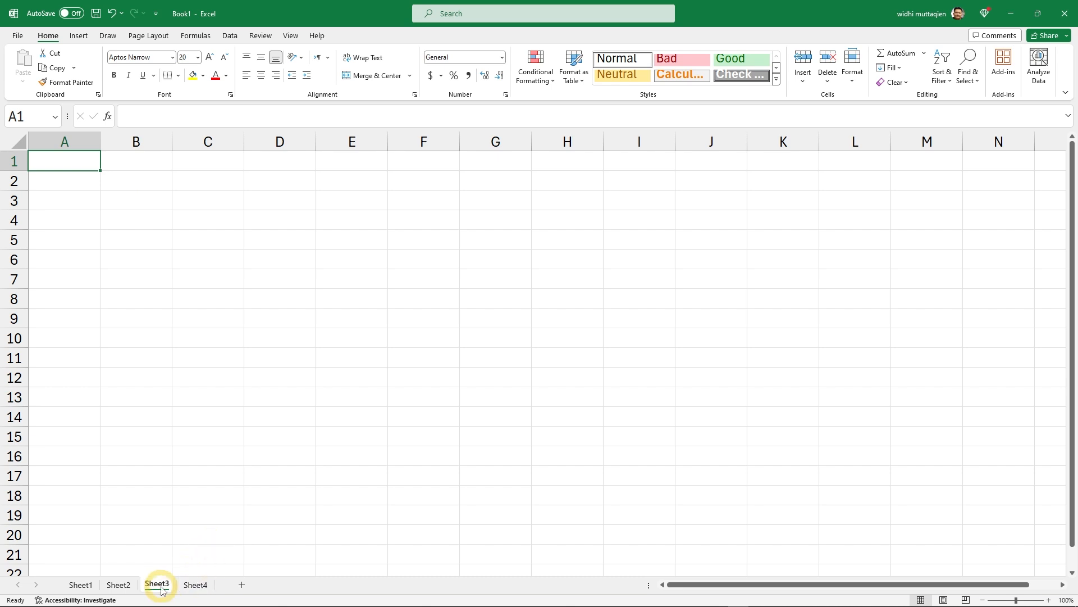
left_click(122, 586)
left_click(84, 587)
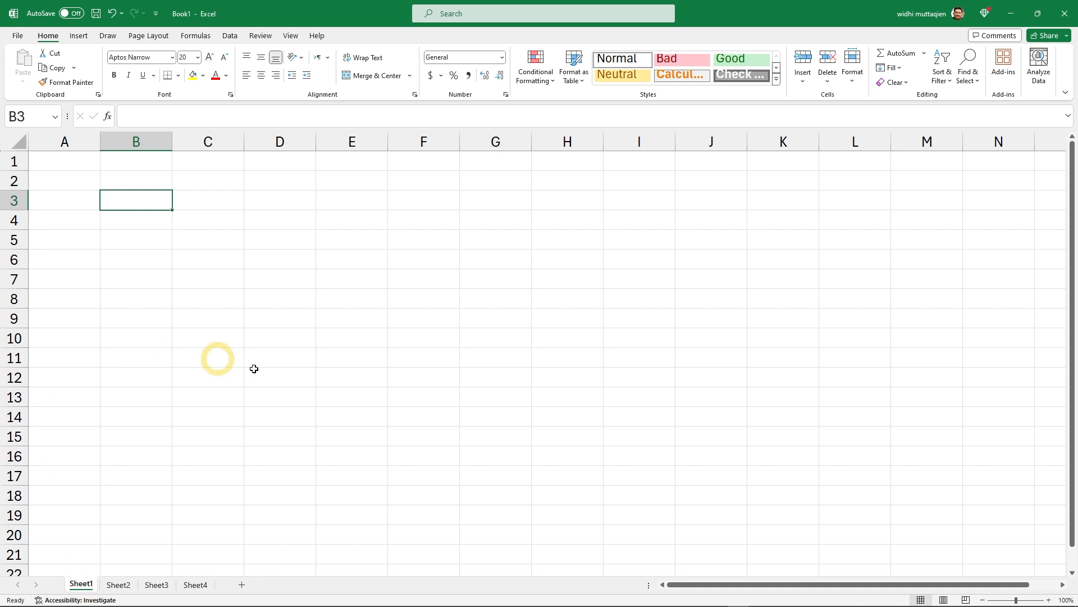
left_click(119, 584)
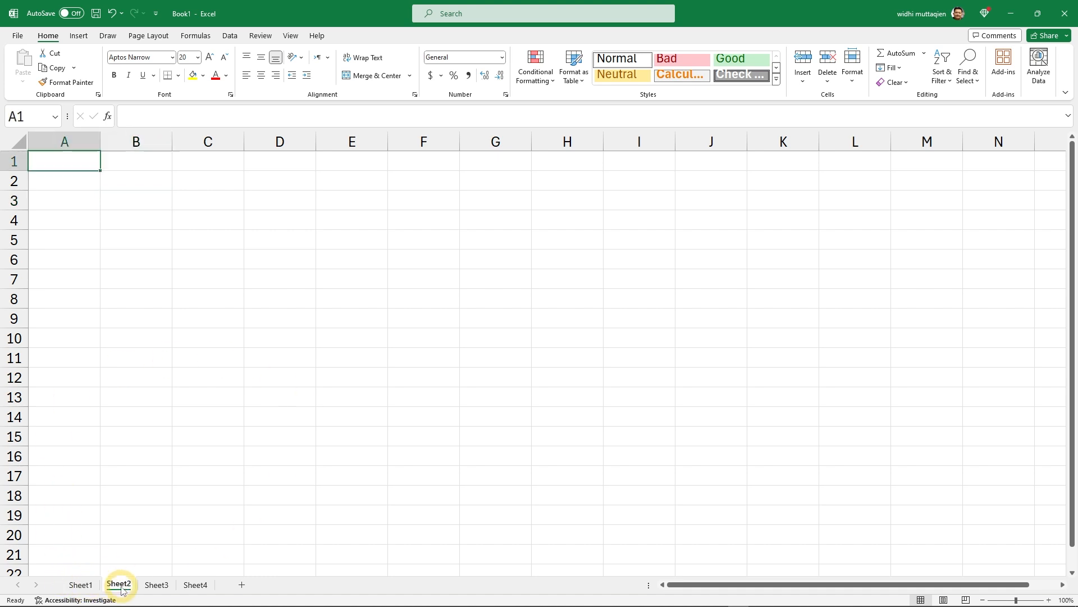
left_click(154, 585)
left_click(194, 585)
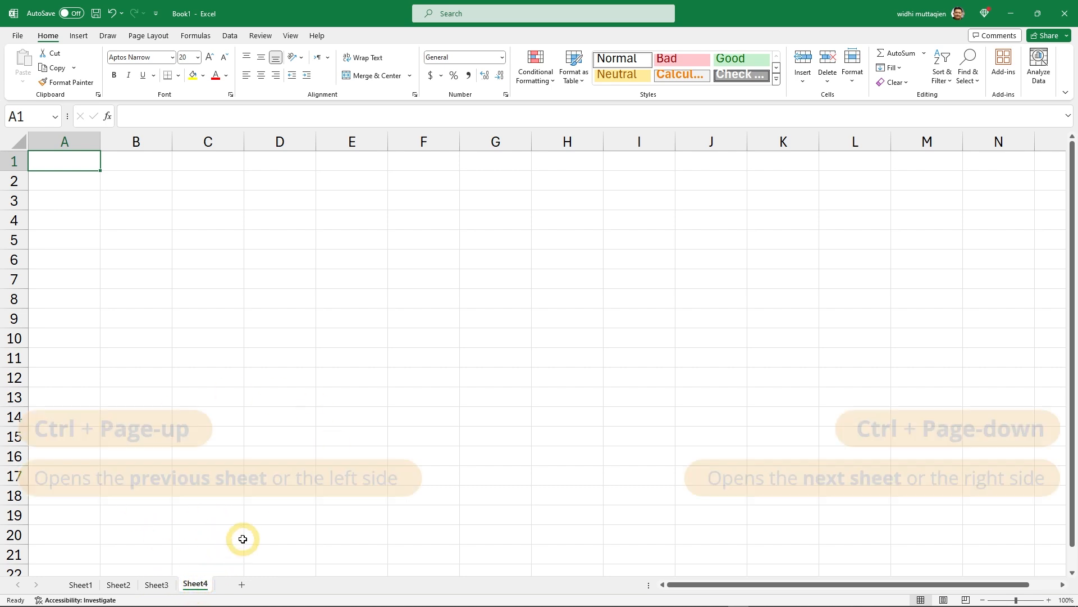
key("ctrl+Page_Up")
key("ctrl+Page_Up")
key("ctrl+Page_Up")
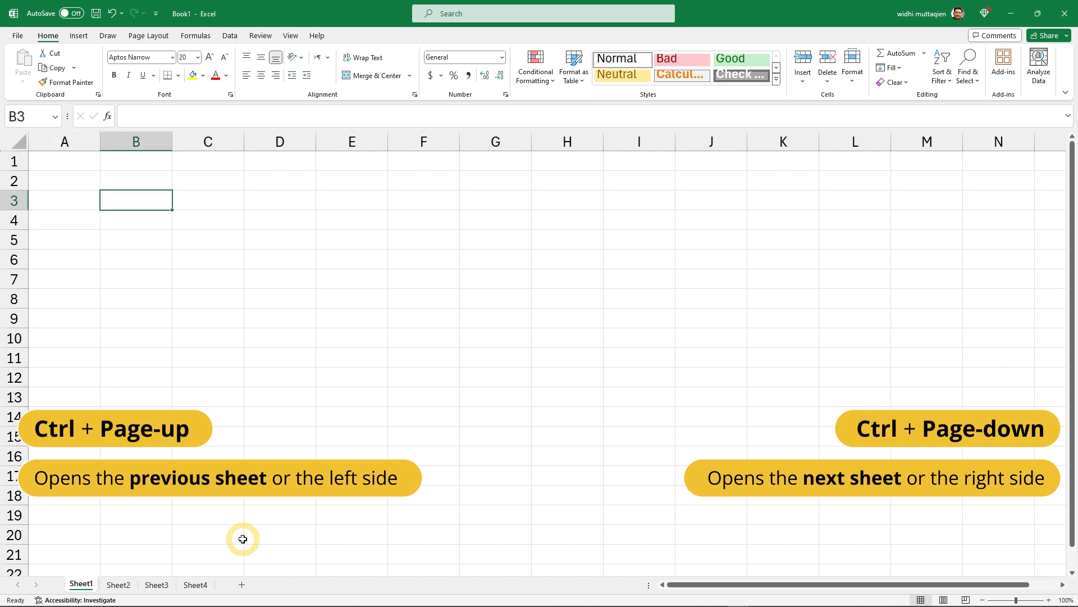
key("ctrl+Page_Down")
key("ctrl+Page_Down")
key("ctrl+Page_Down")
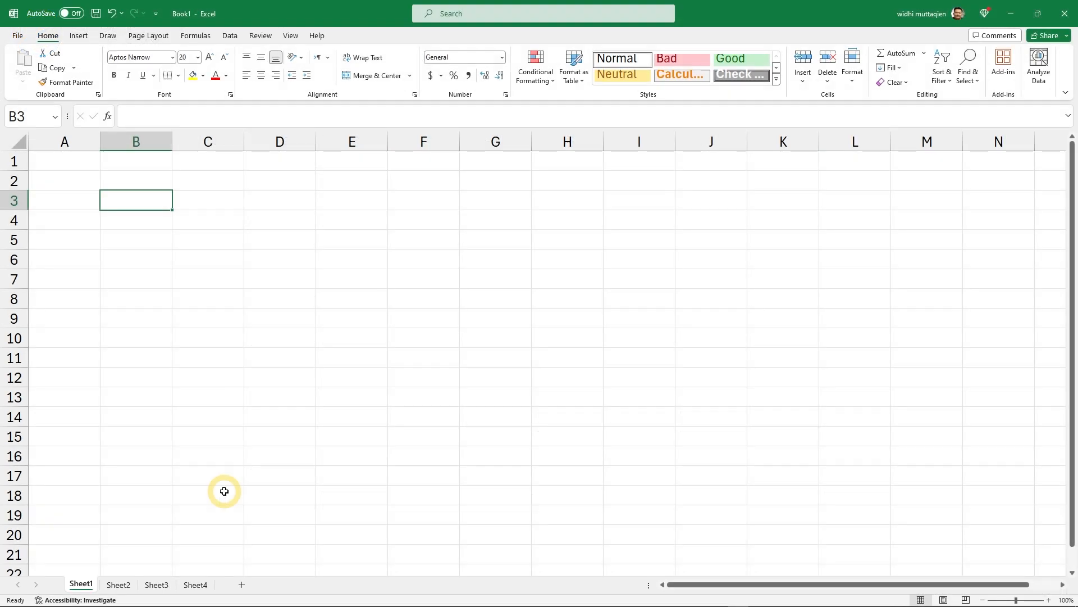
- Delete the worksheet Sheet4
right_click(196, 586)
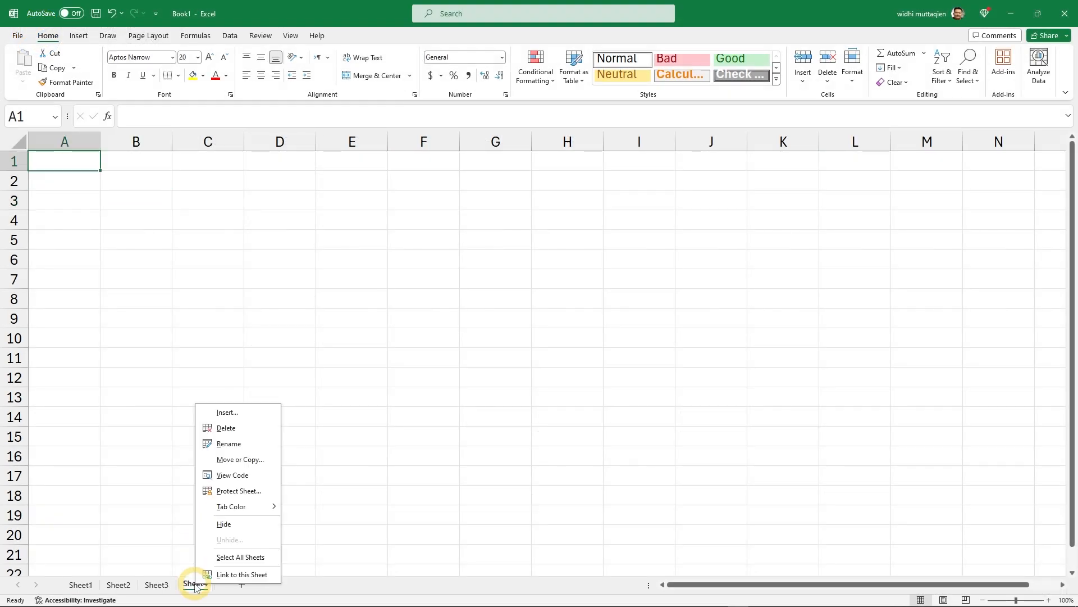
left_click(235, 431)
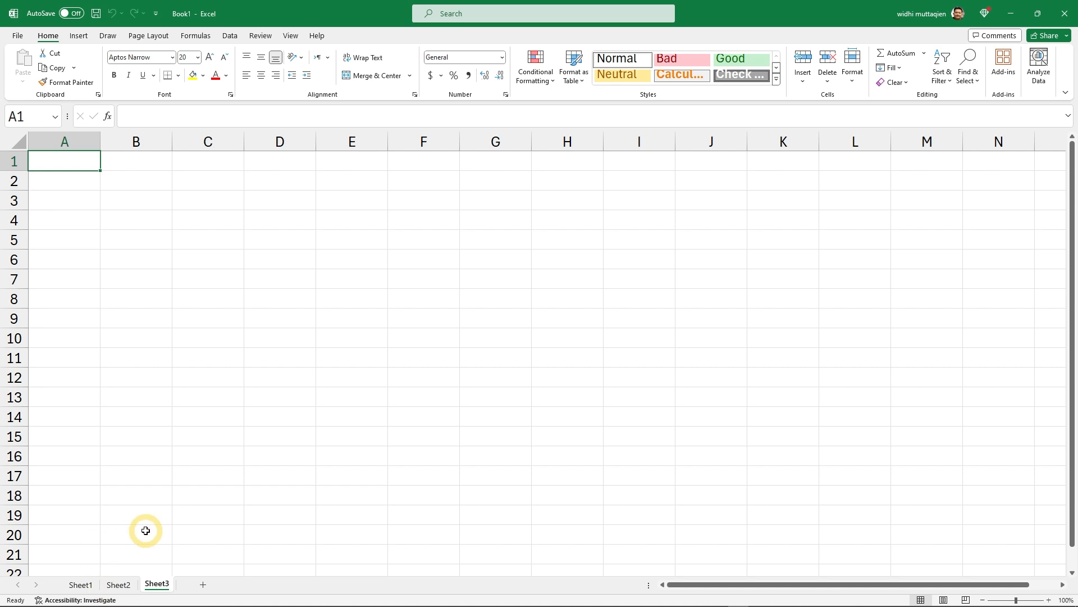
- Rename the worksheet Sheet1 as Sales and Sheet2 as Products
double_click(81, 585)
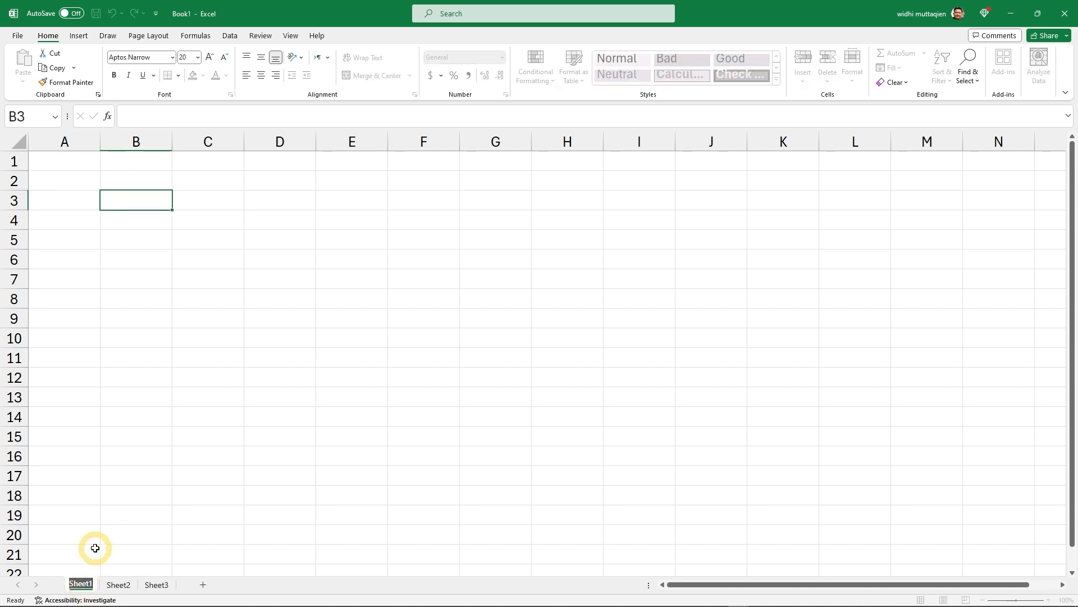
type("Sale")
key("Return")
type("s")
double_click(113, 584)
type("P")
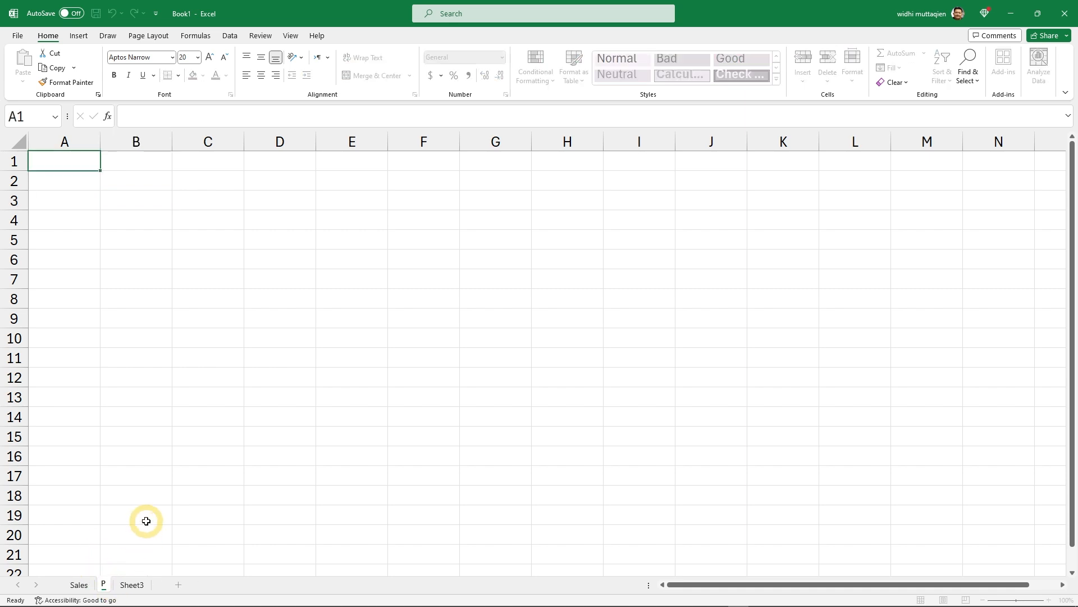
type("roducts")
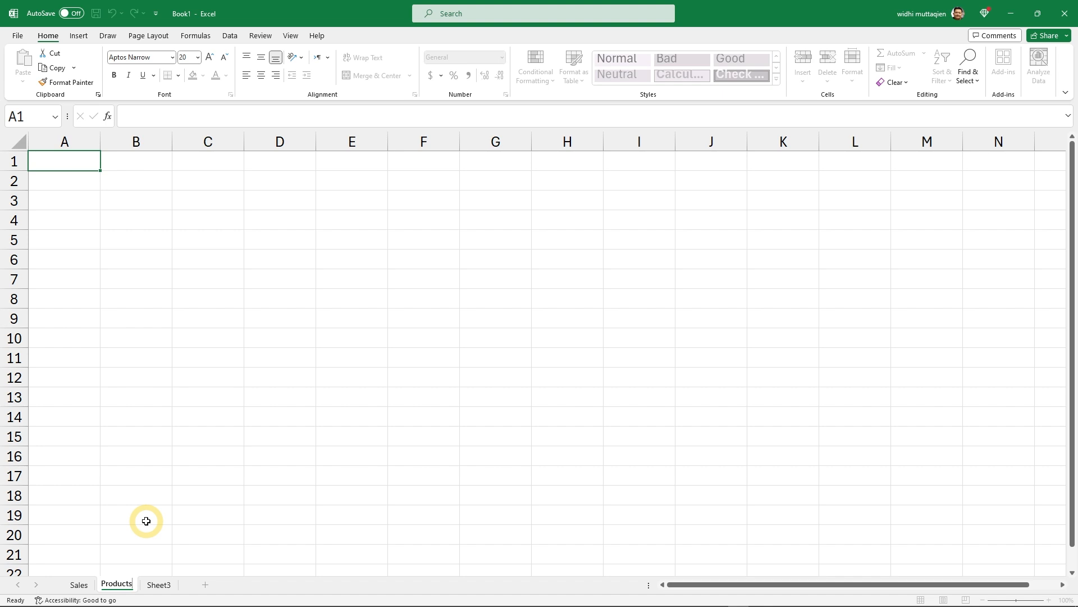
key("Return")
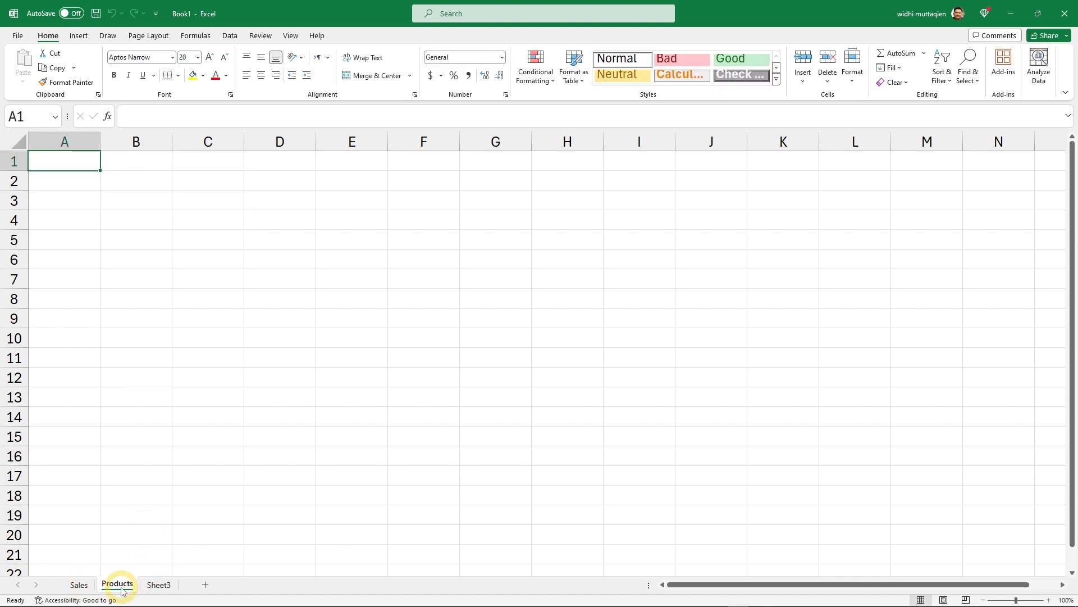
- Try to move the Sheet3 worksheet ahead of Products in the sheet order
mouse_move(157, 584)
left_mouse_down()
mouse_move(72, 588)
mouse_move(135, 588)
left_mouse_up()
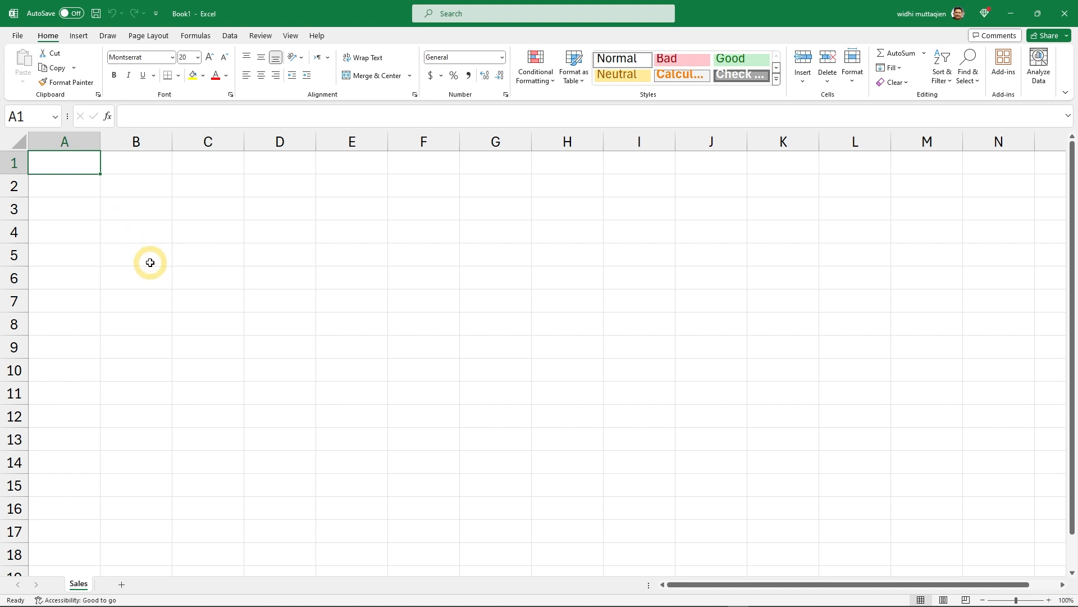
- Select cell B3 directly, return to A1, and move cell by cell back to B3
left_click(133, 214)
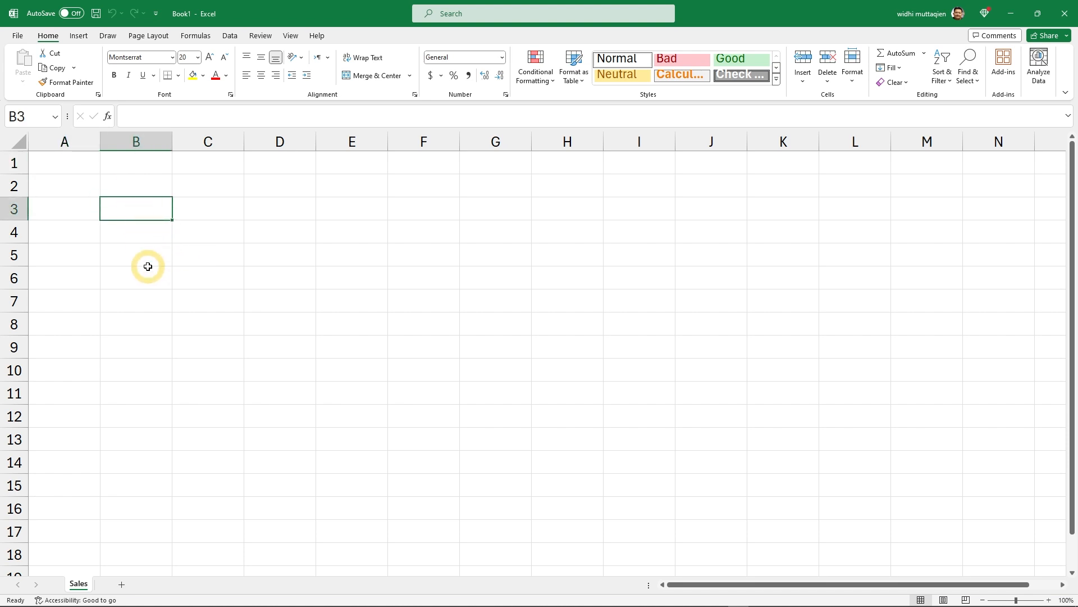
left_click(65, 161)
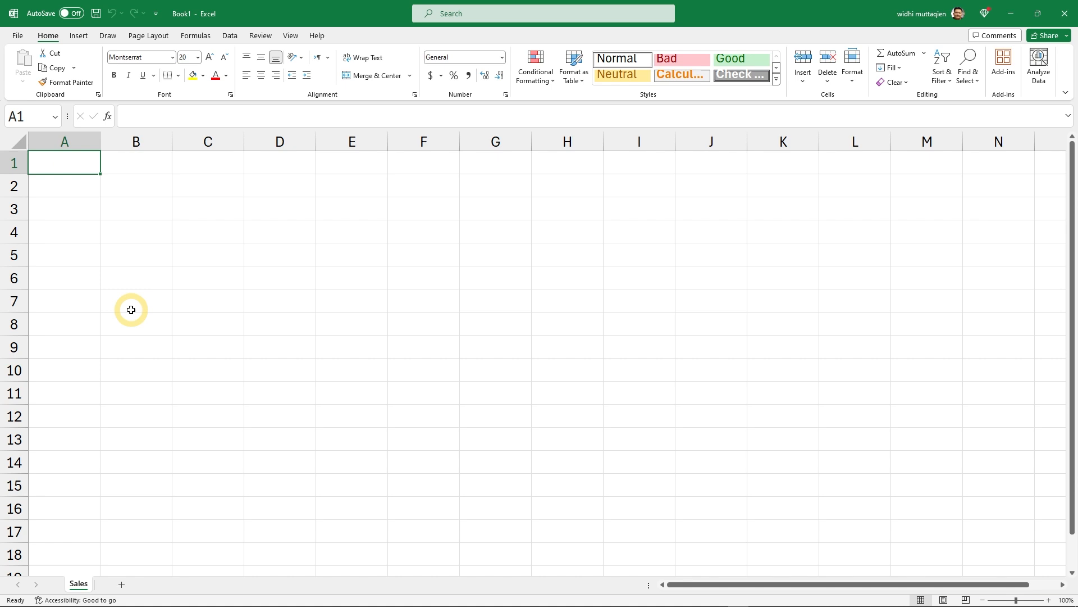
key("Right")
key("Down")
key("Down")
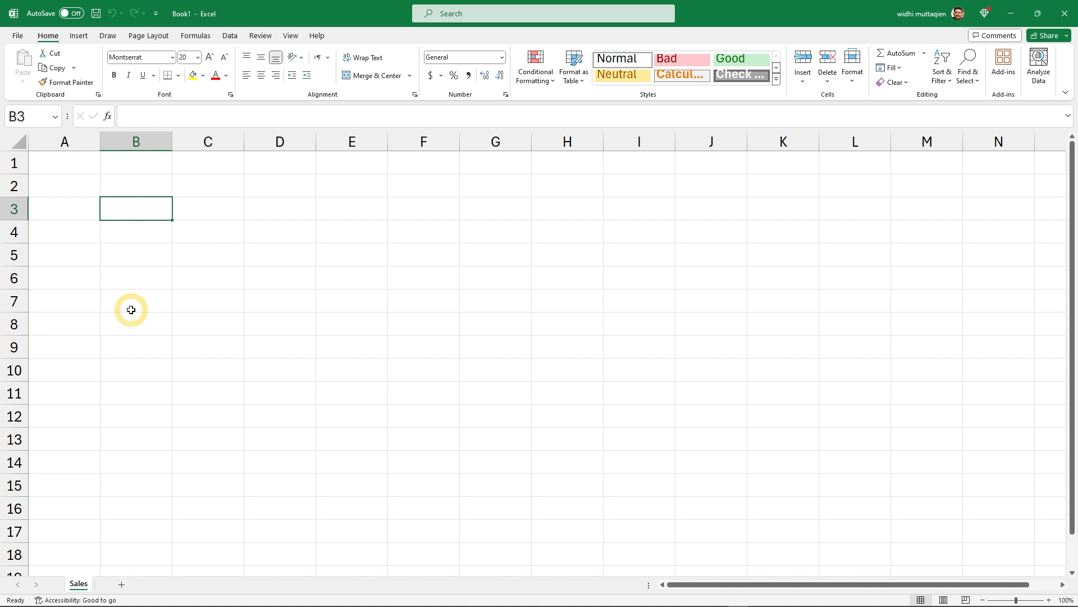
- Enter the labels Earning, Cost and Profit down column B in cells B3 to B5
type("Earning")
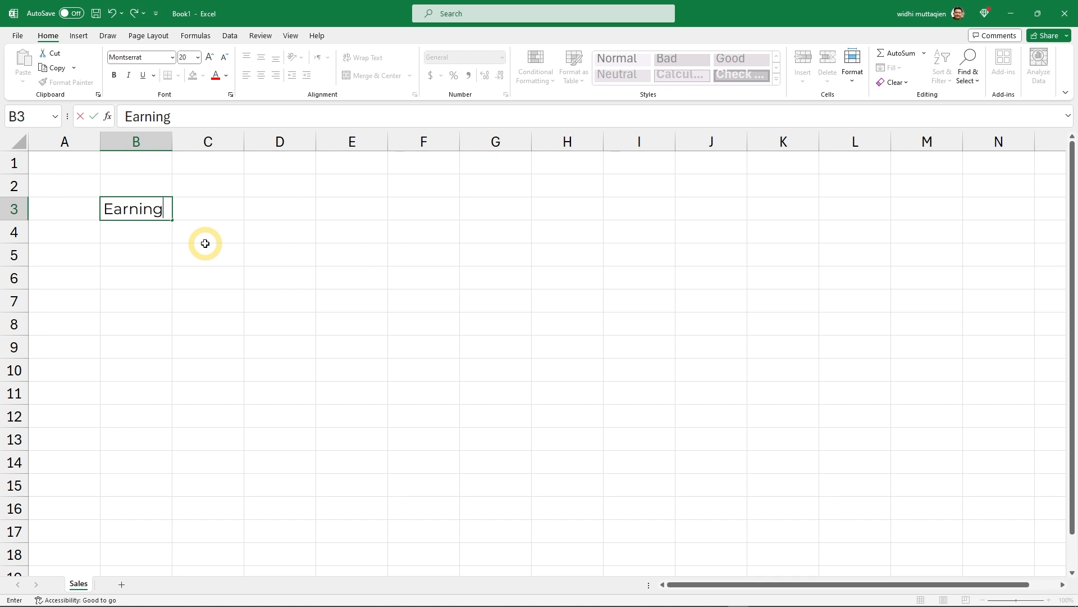
key("Return")
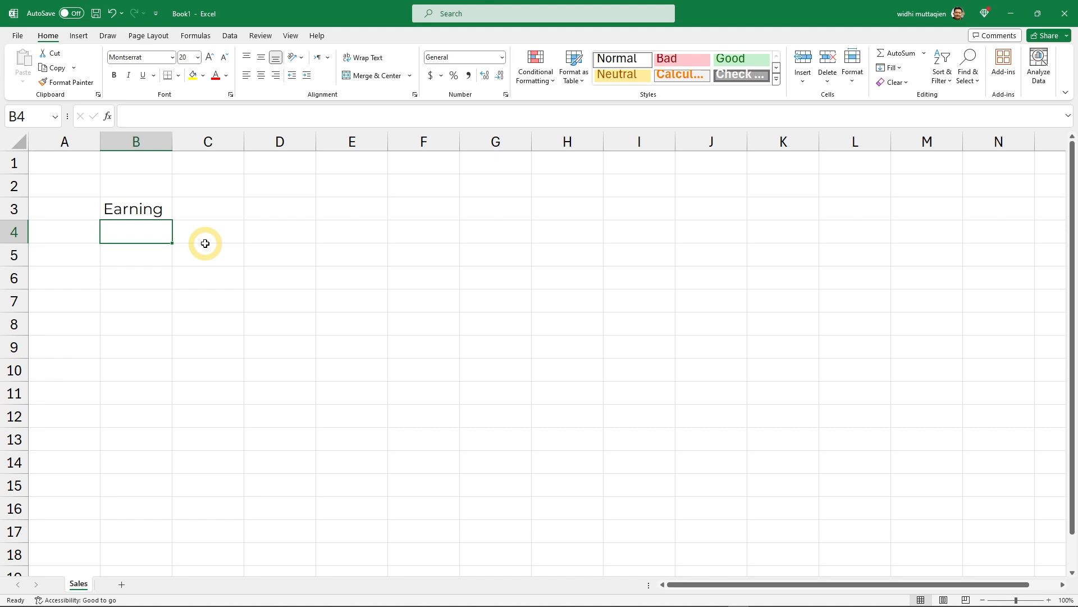
type("Cost")
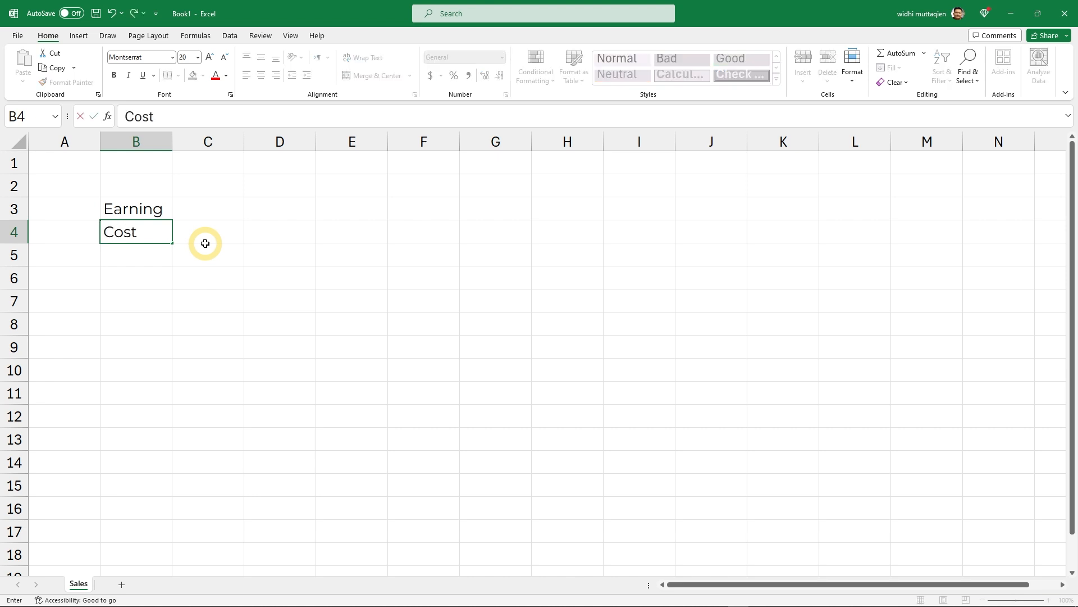
key("Return")
type("Profit")
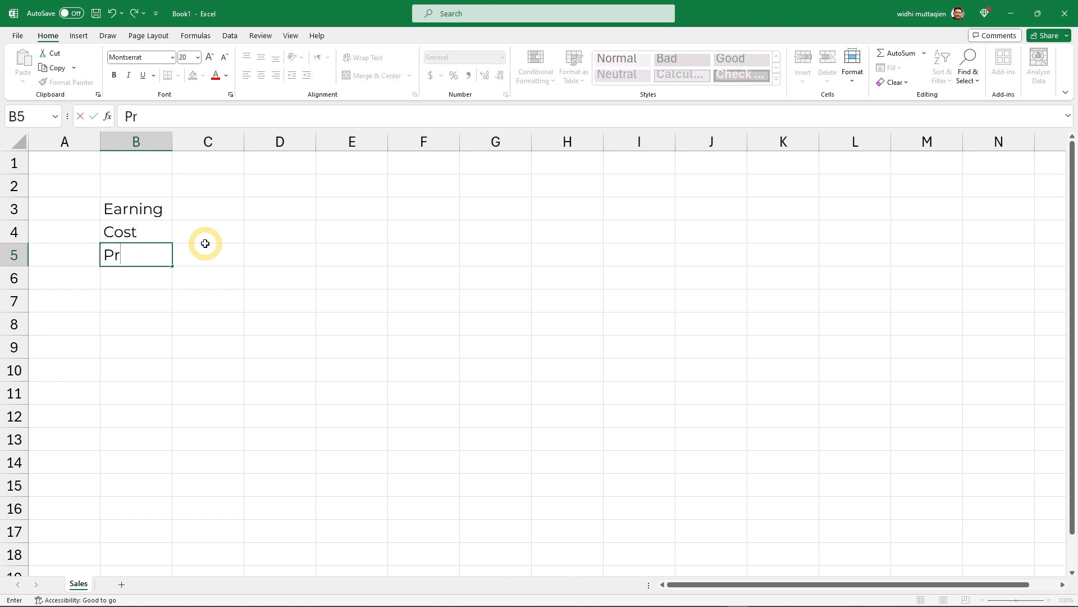
key("Return")
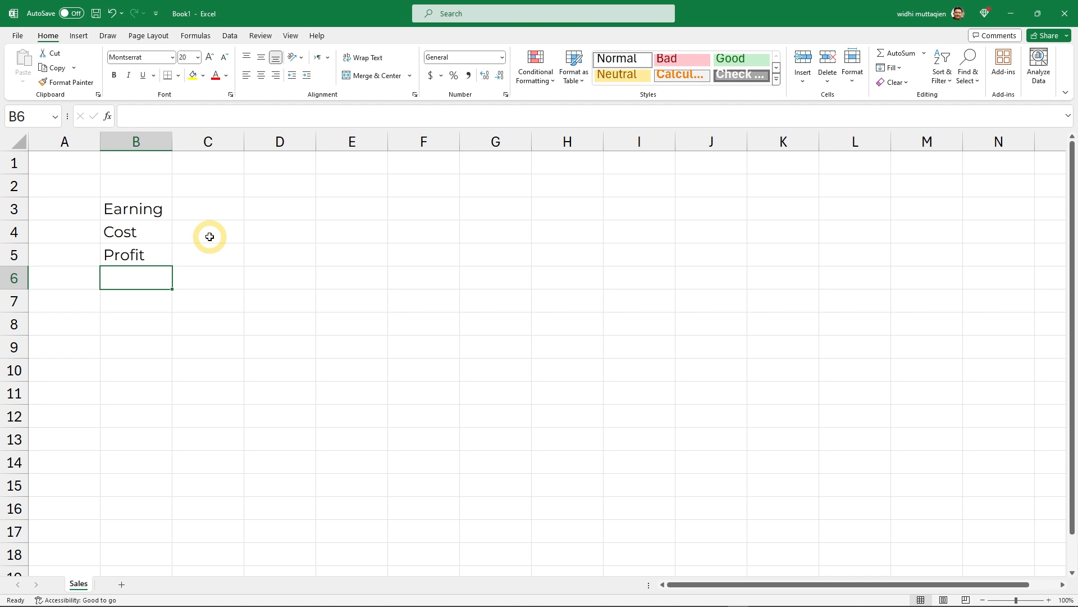
- Replace the label in cell B3 with Income
left_click(139, 211)
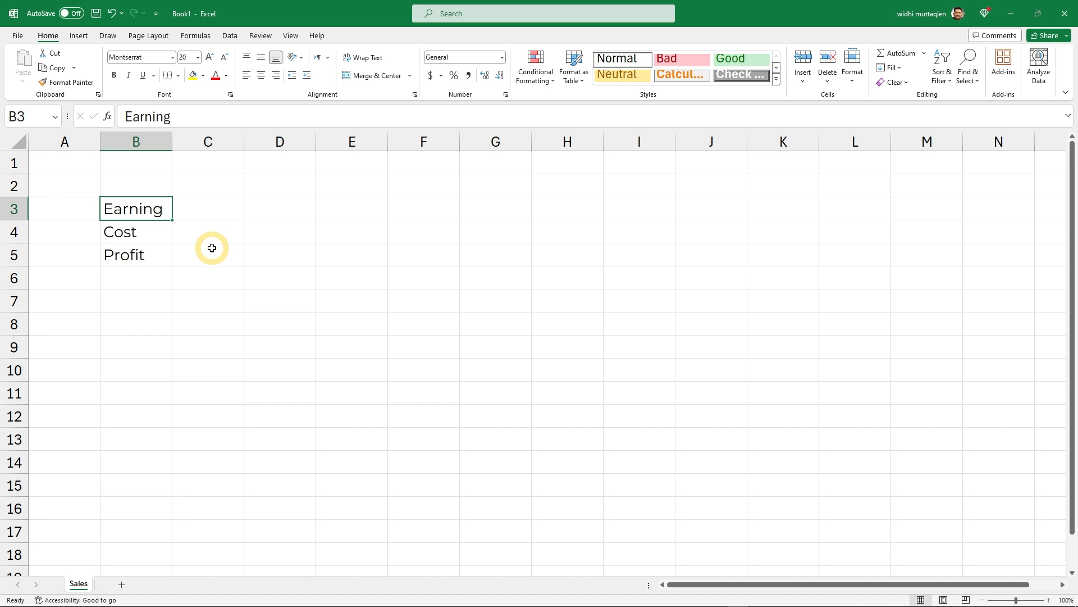
type("Income")
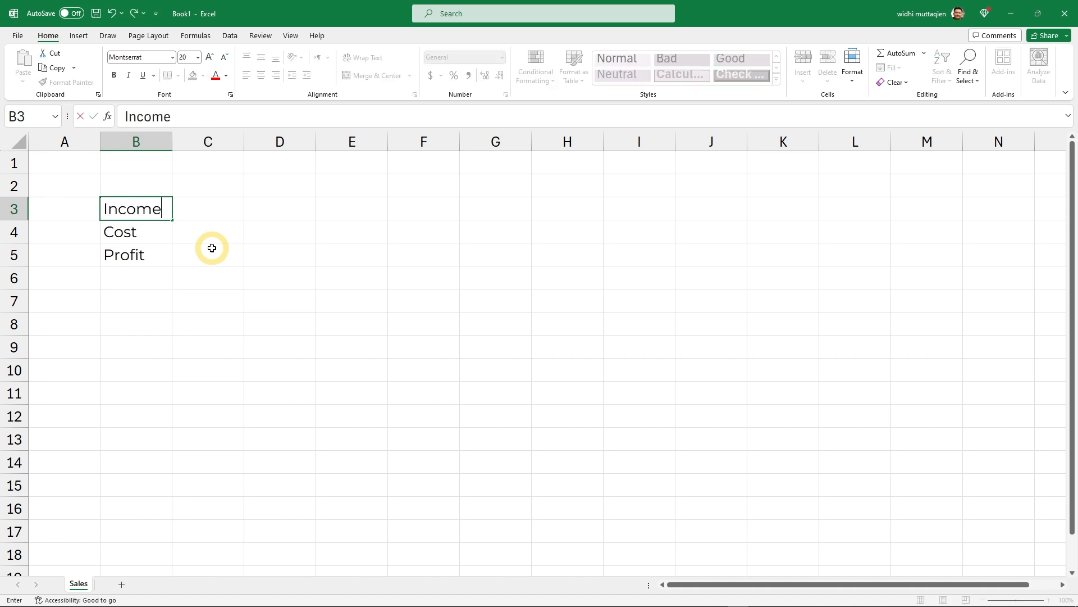
key("Return")
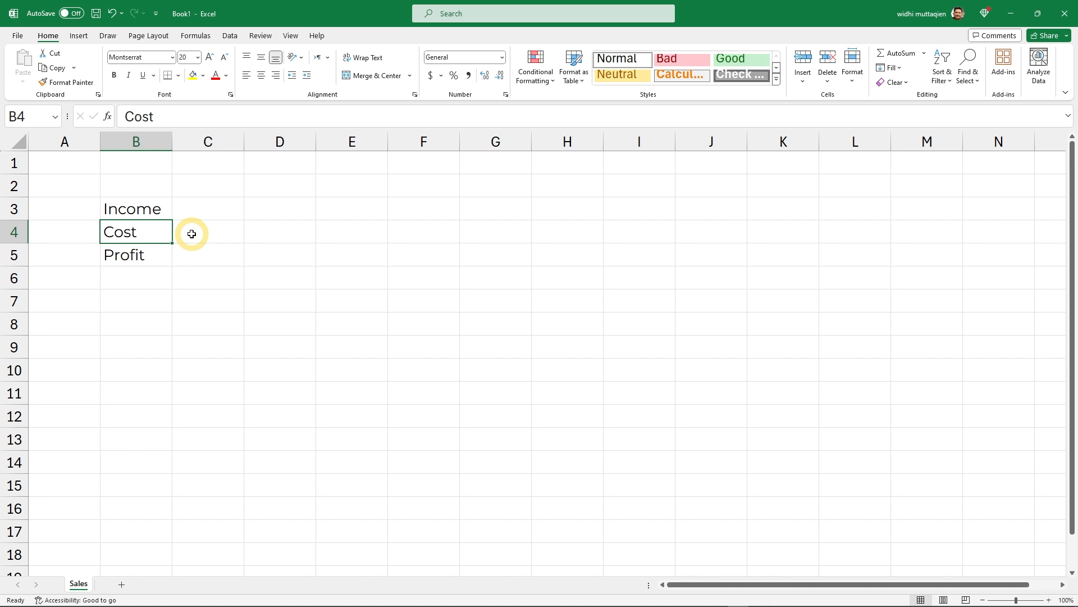
- Change the Income label in cell B3 to Incomes
left_click(148, 210)
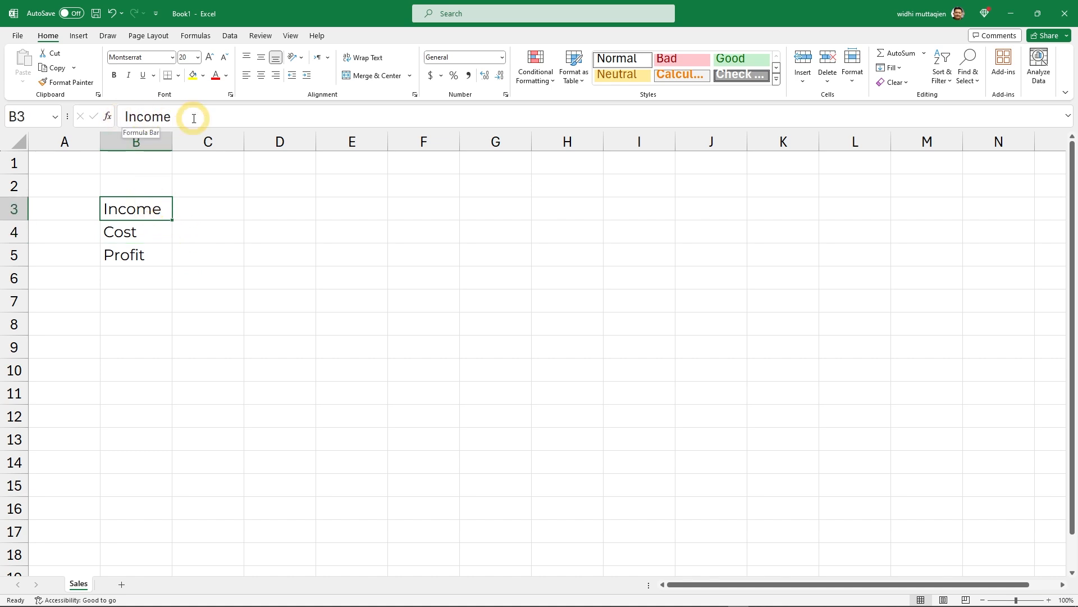
left_click(177, 117)
type("s")
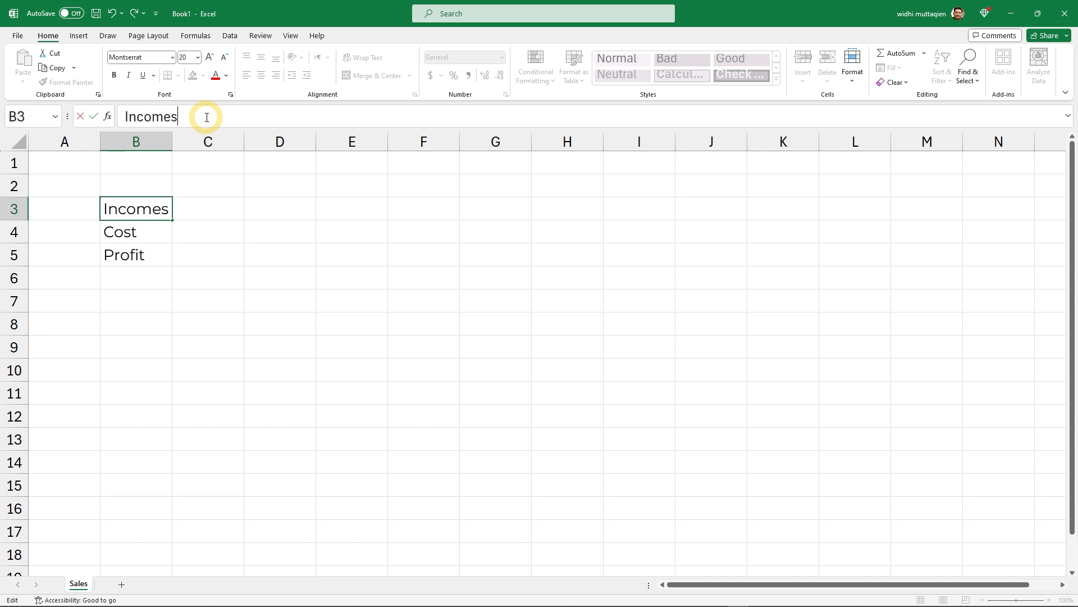
key("Return")
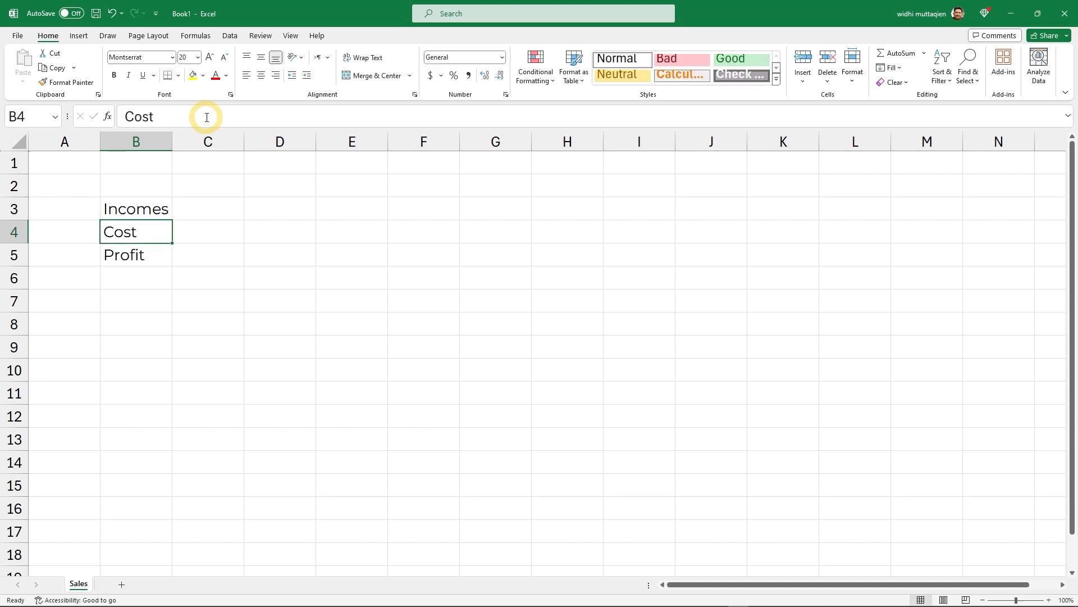
- Reopen the label in cell B3 for editing, move the text cursor one character back and forth, and accept the text
left_click(159, 209)
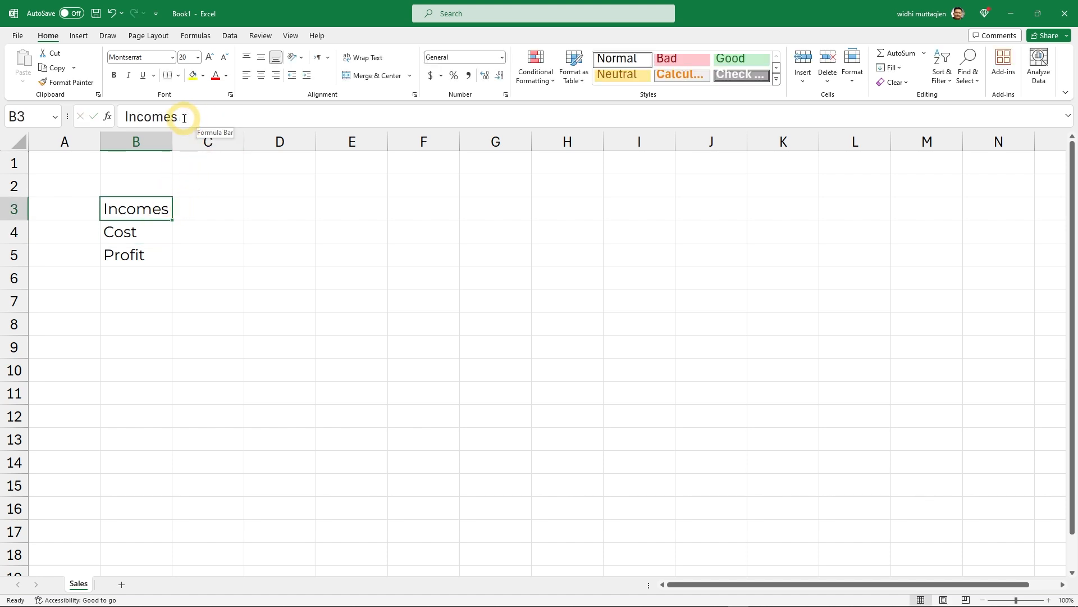
left_click(185, 116)
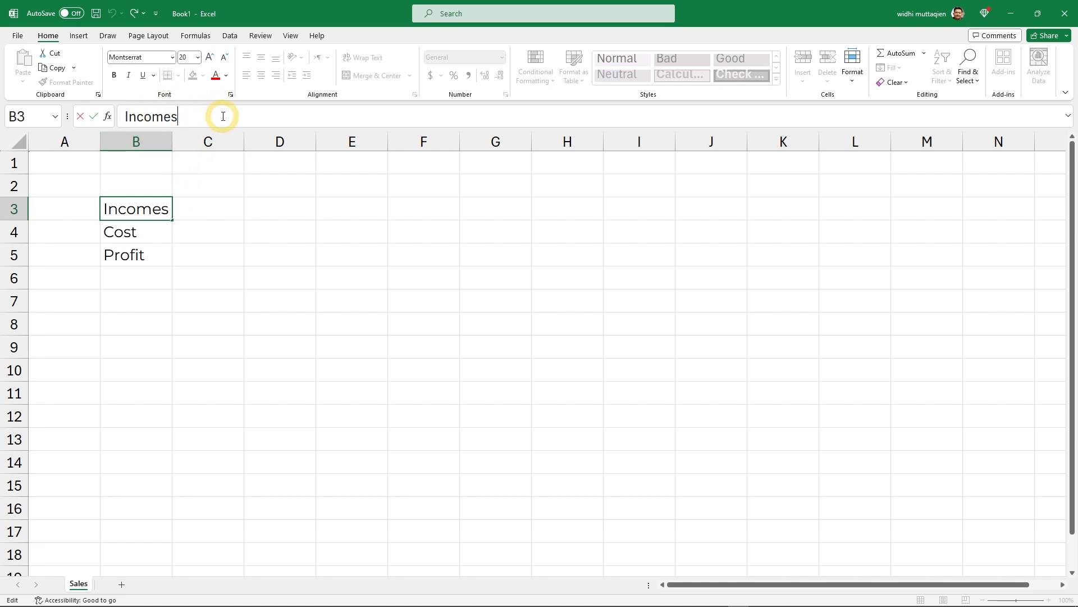
key("Left")
key("Right")
key("Return")
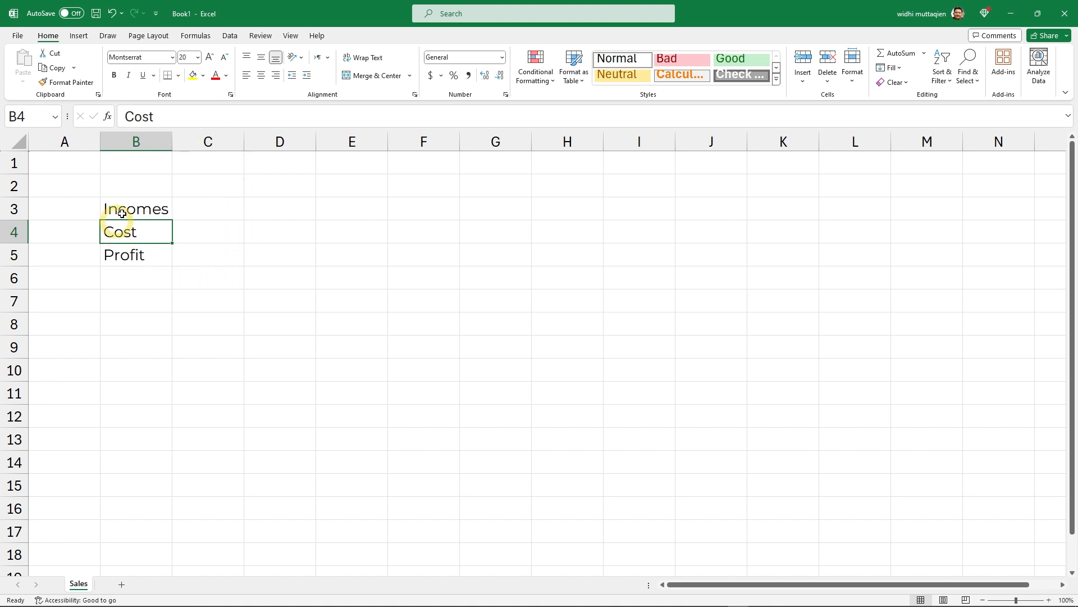
- Make the labels in cells B4 and B5 plural by adding an s to Cost and to Profit
double_click(140, 233)
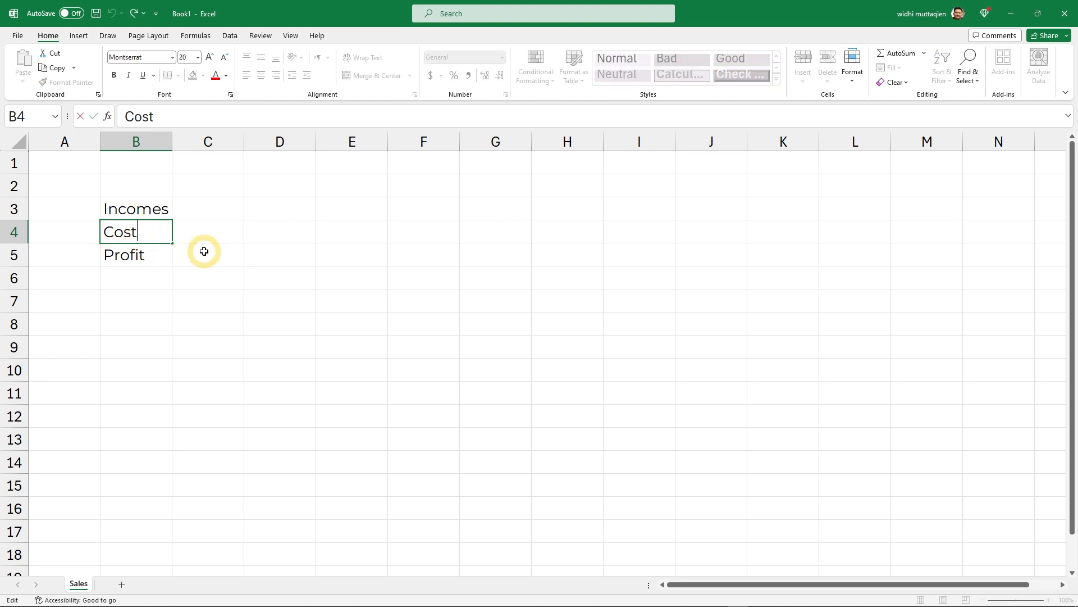
type("s")
key("Return")
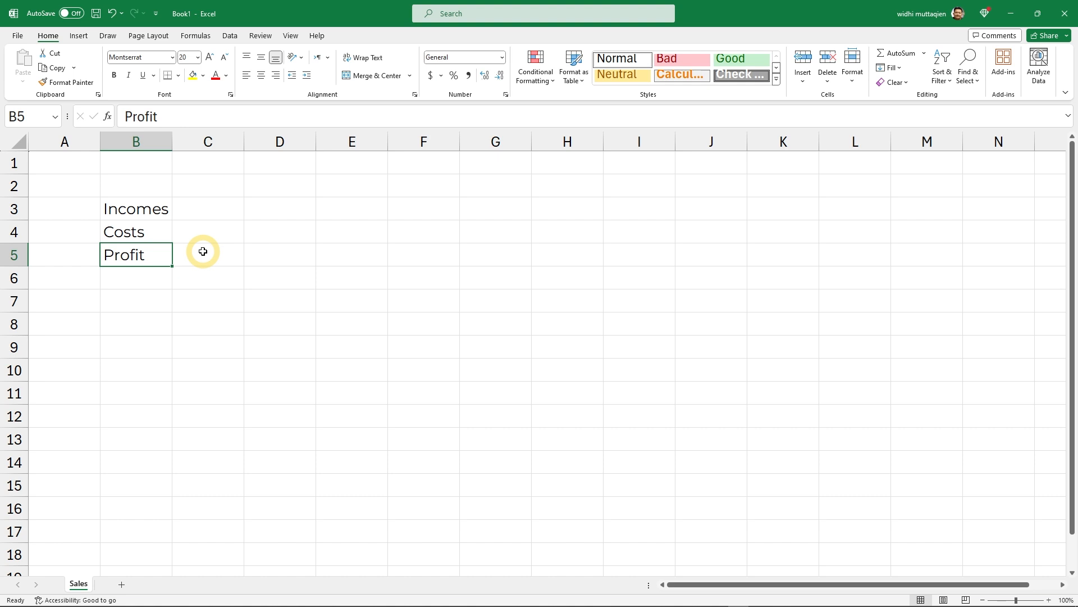
left_click(178, 119)
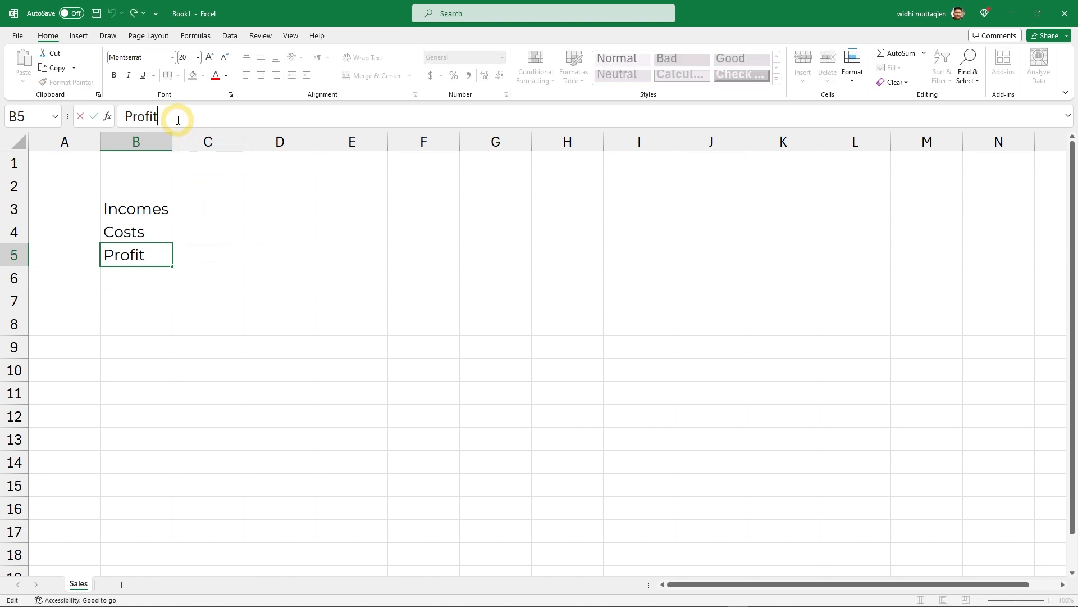
type("s")
key("Return")
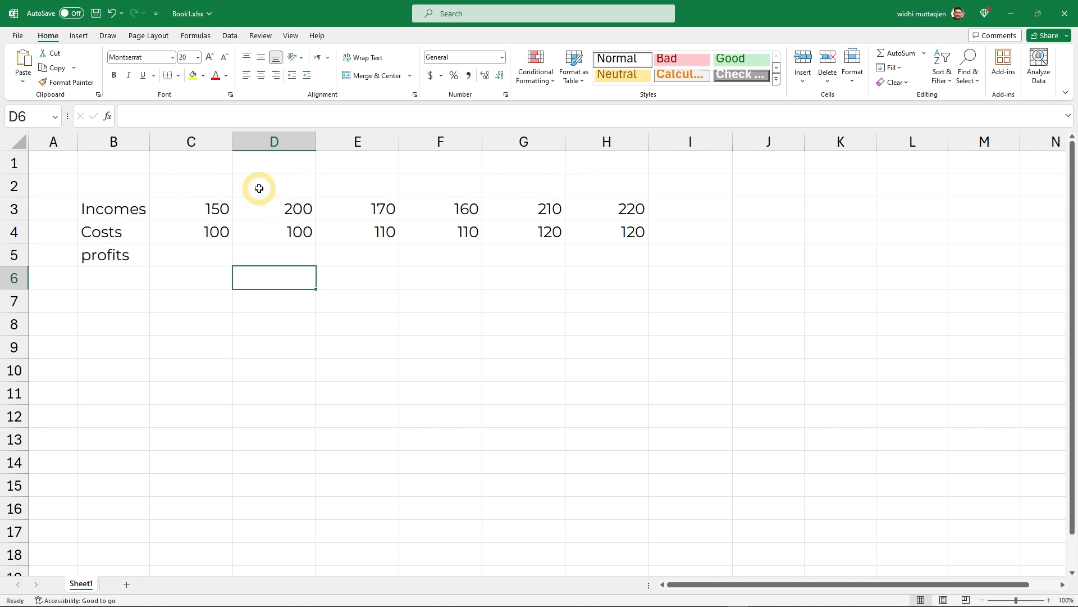
- Enter January in cell C2 and autofill the month names across row 2 up to June in H2
left_click(205, 190)
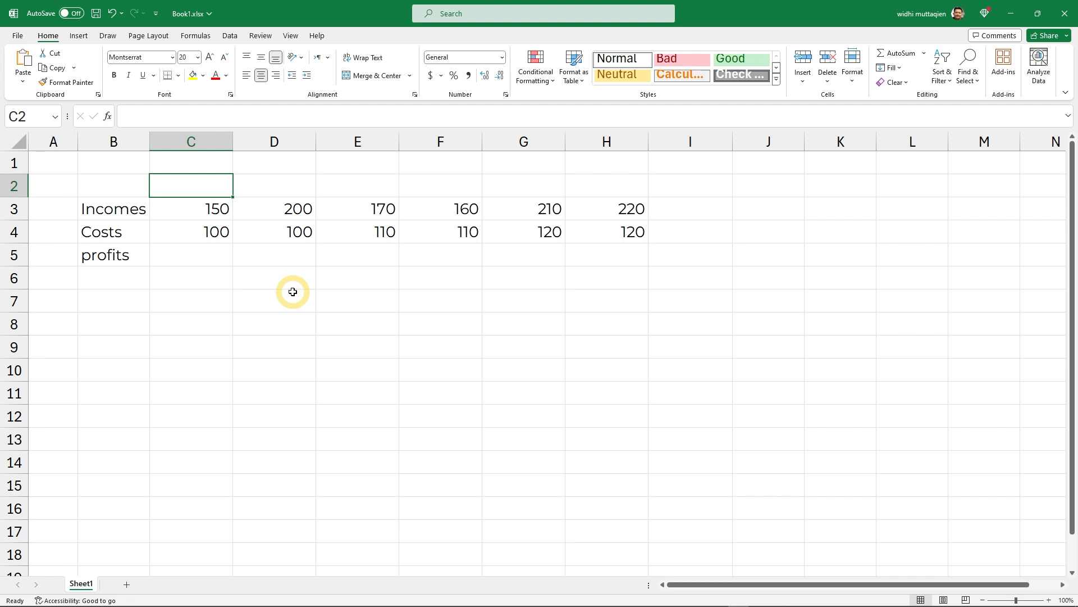
type("January")
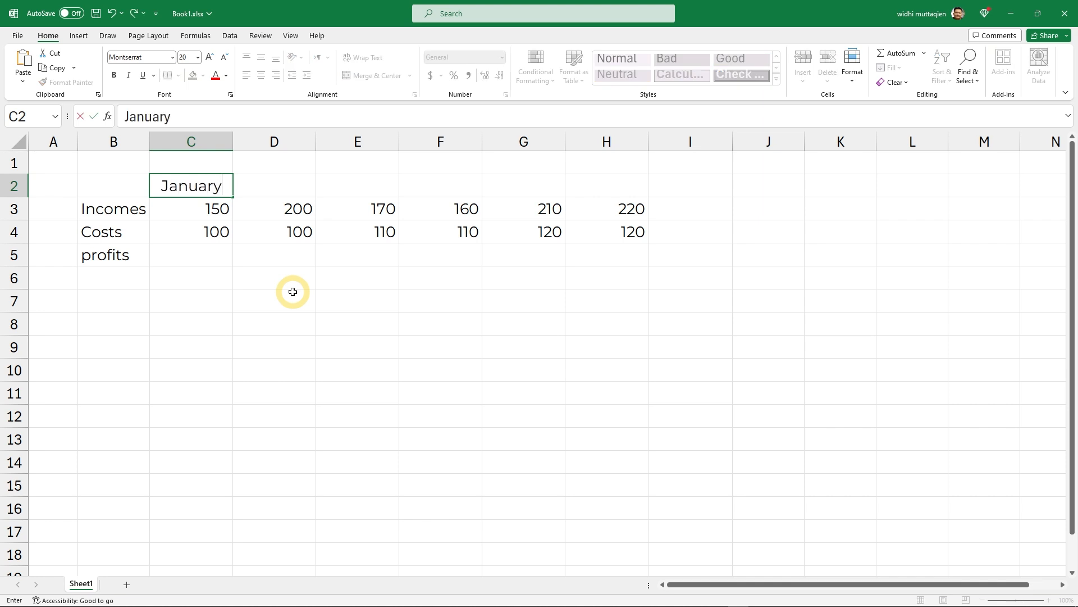
key("Return")
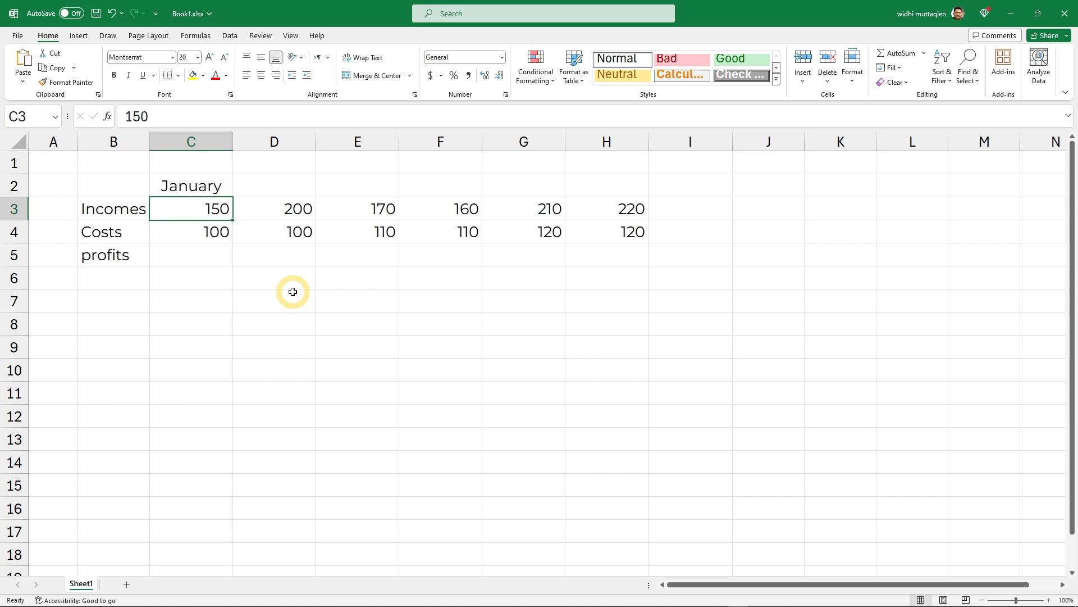
left_click(201, 187)
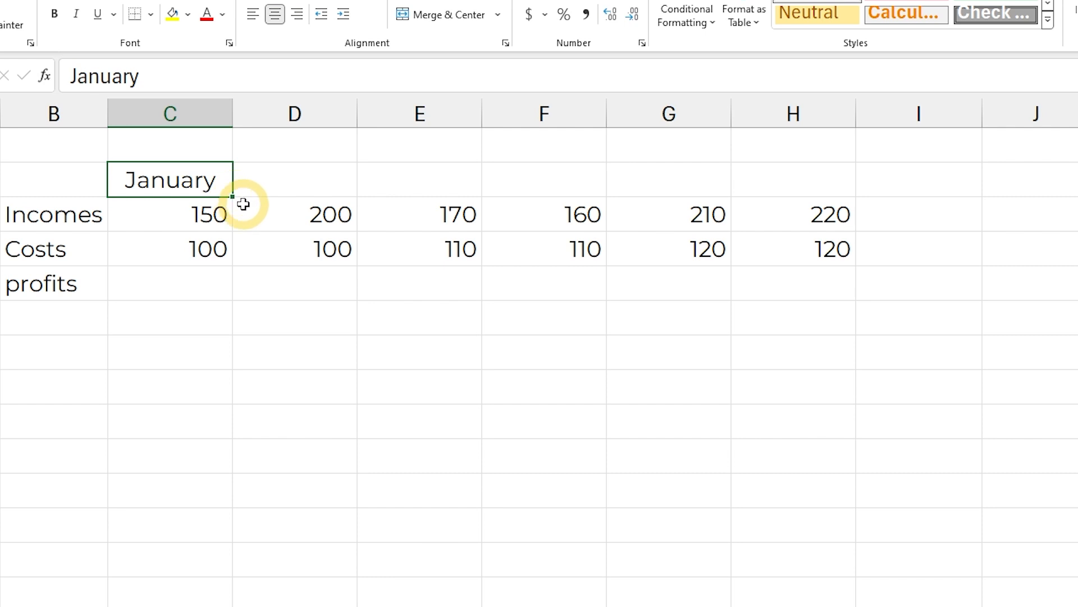
left_click_drag(235, 198, 631, 194)
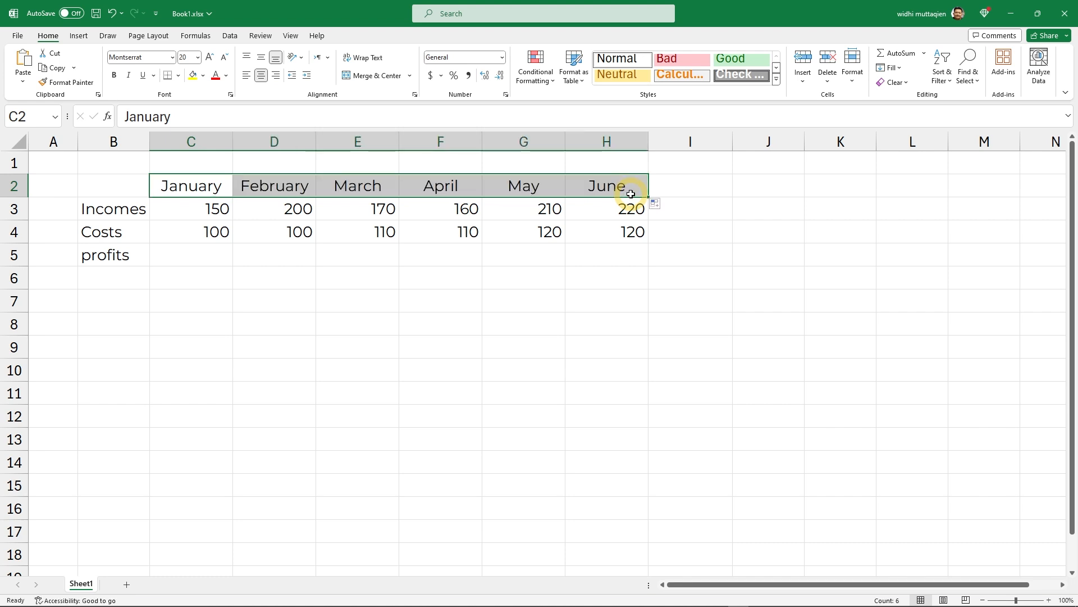
left_click(437, 259)
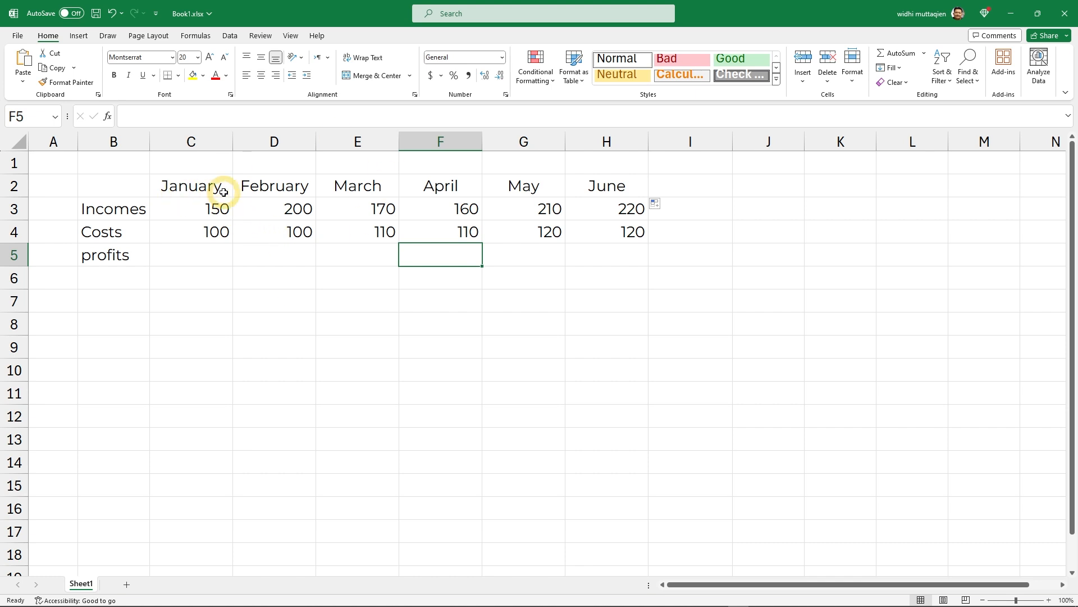
- Try autofilling months from June in H2 down to H12 and from October in H6 across to L6, widening column J to fit
left_click(609, 189)
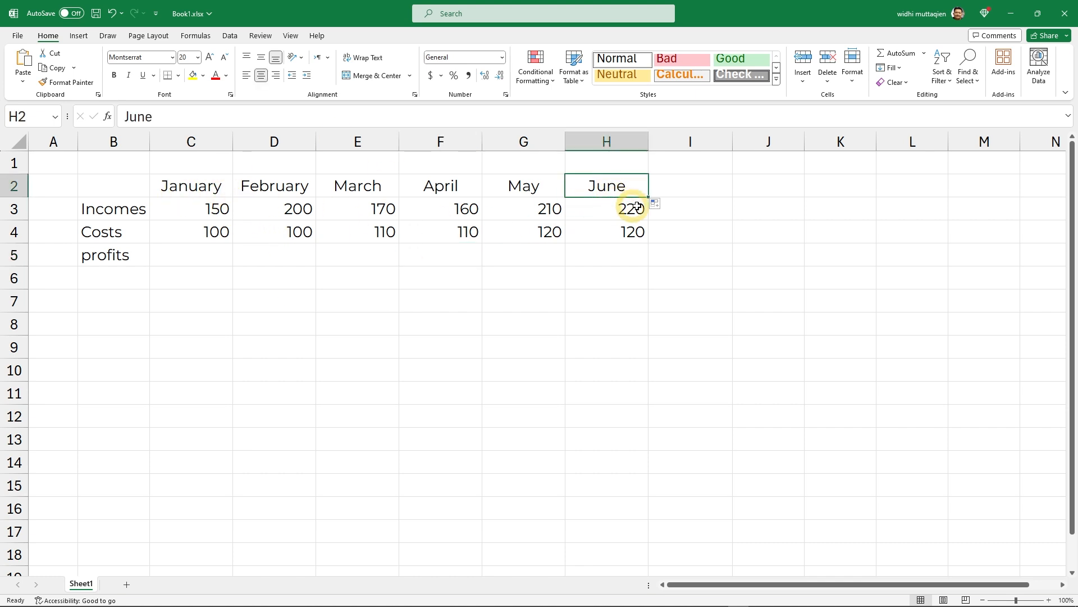
left_click_drag(648, 197, 644, 426)
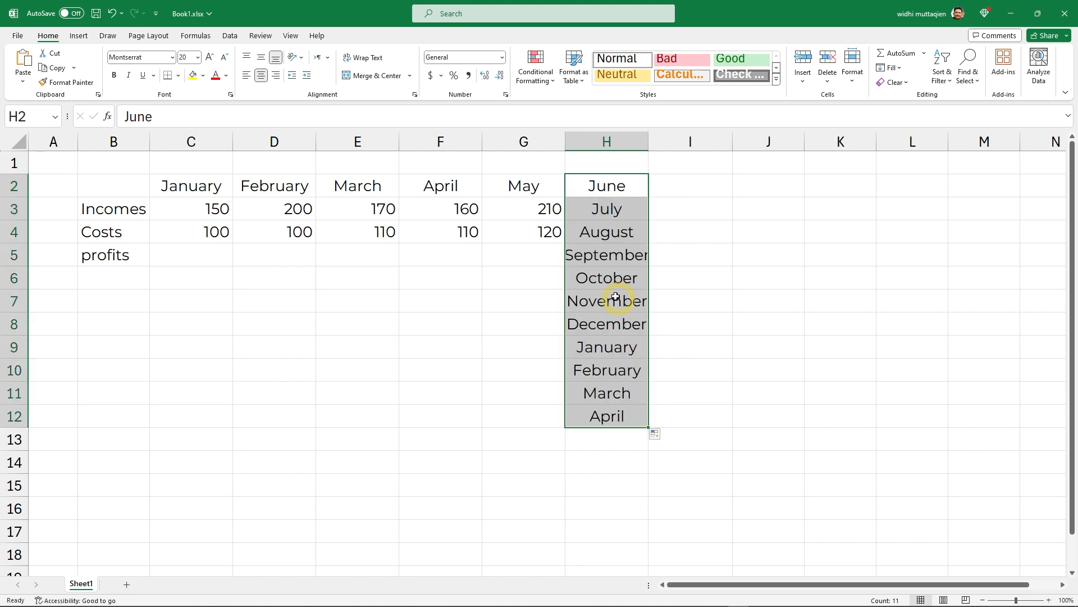
left_click(611, 279)
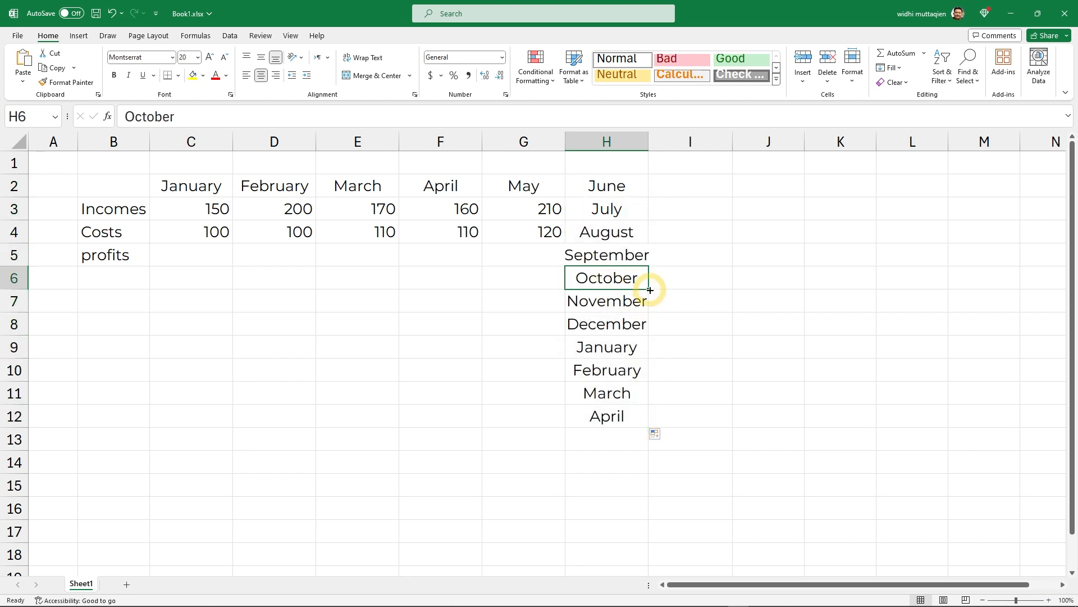
left_click_drag(650, 290, 948, 284)
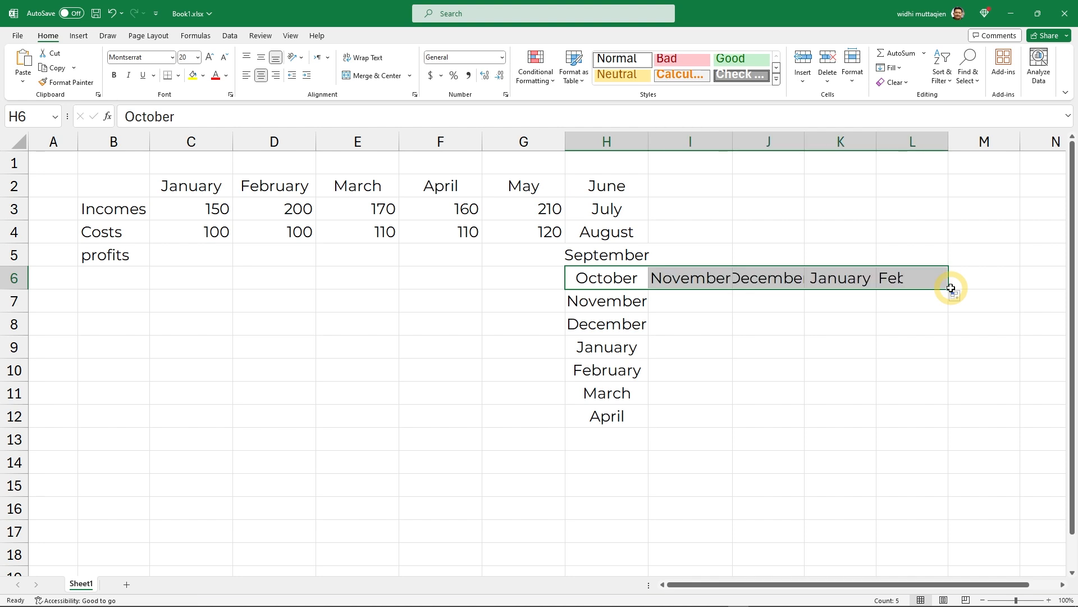
left_click(776, 326)
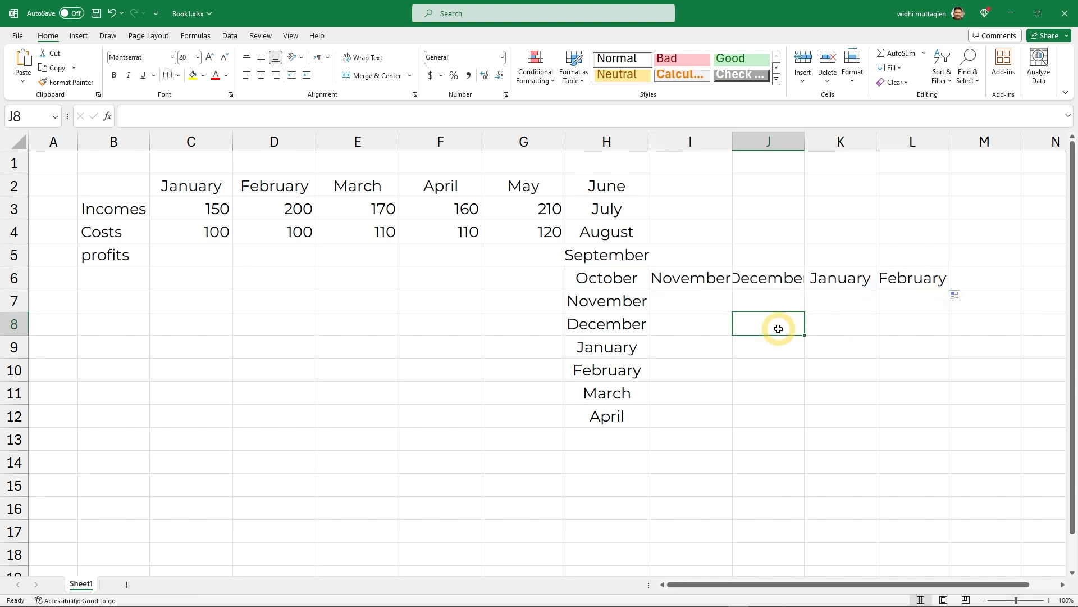
left_click_drag(805, 142, 824, 144)
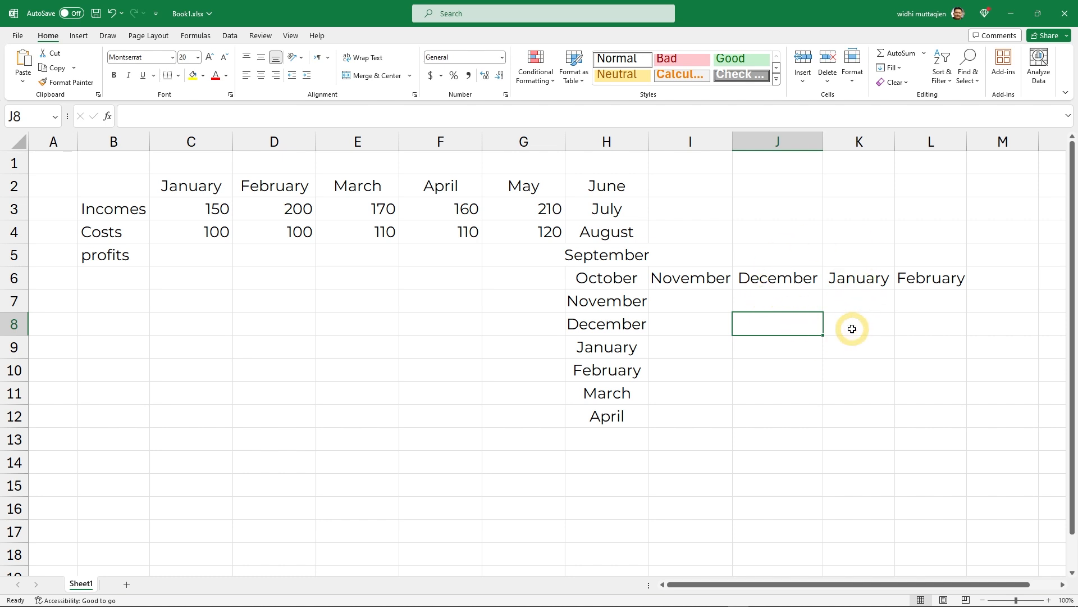
- Undo the widening of column J and the two extra month fills
key("ctrl+z")
key("ctrl+z")
key("ctrl+z")
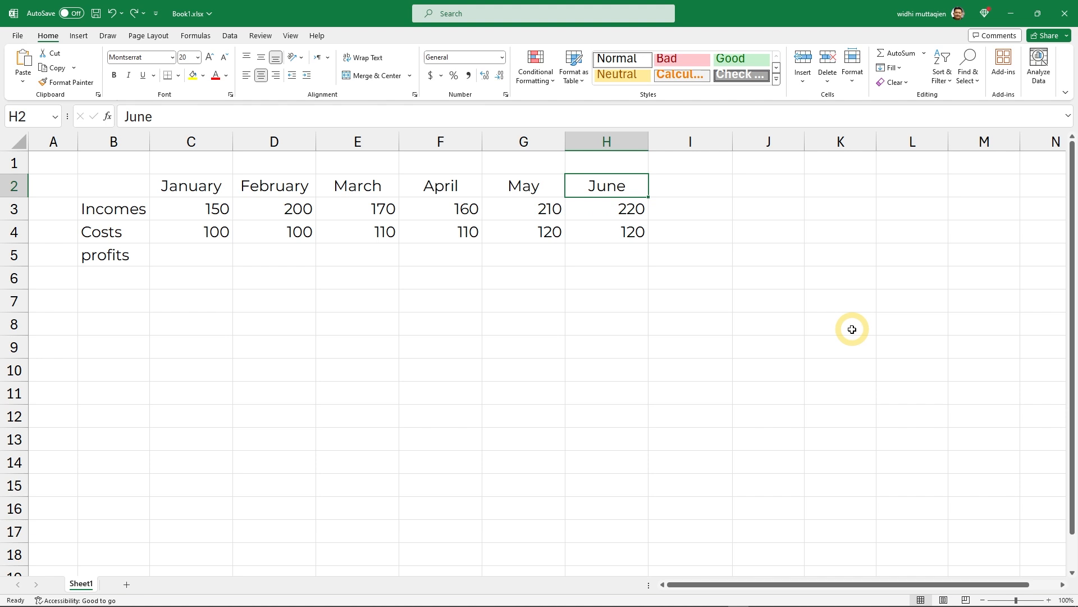
left_click(447, 279)
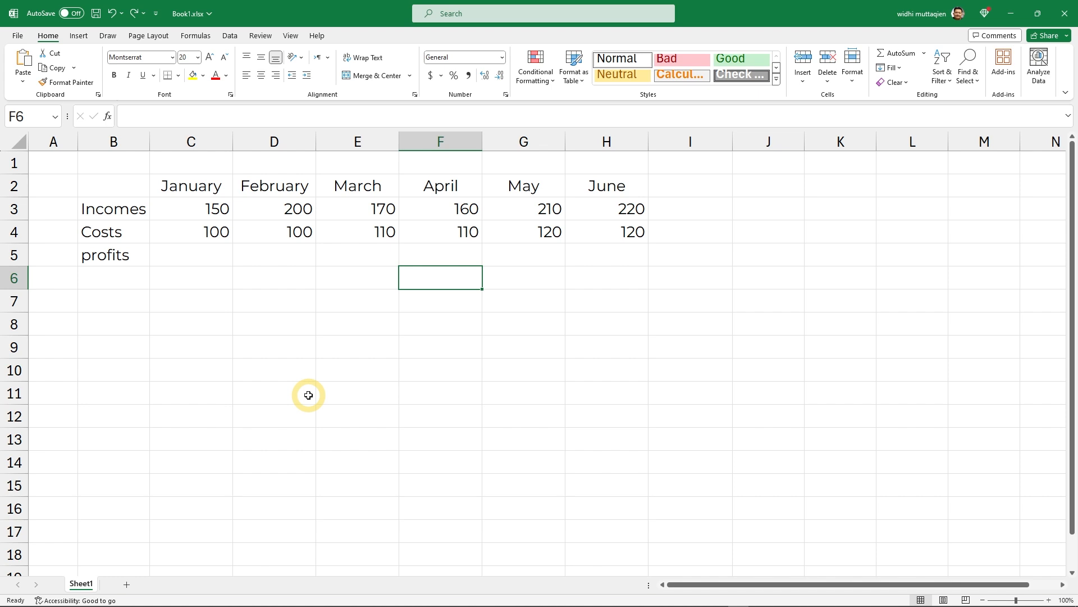
- Enter 1 and 2 in cells D8 and D9 and autofill the number series down to 10 in D17
left_click(287, 328)
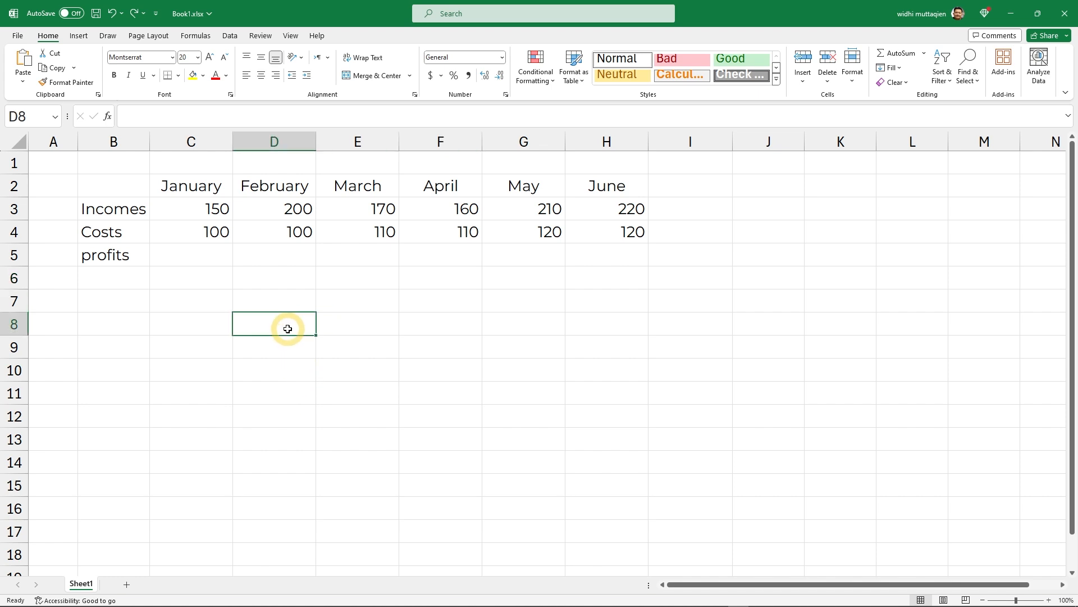
type("1")
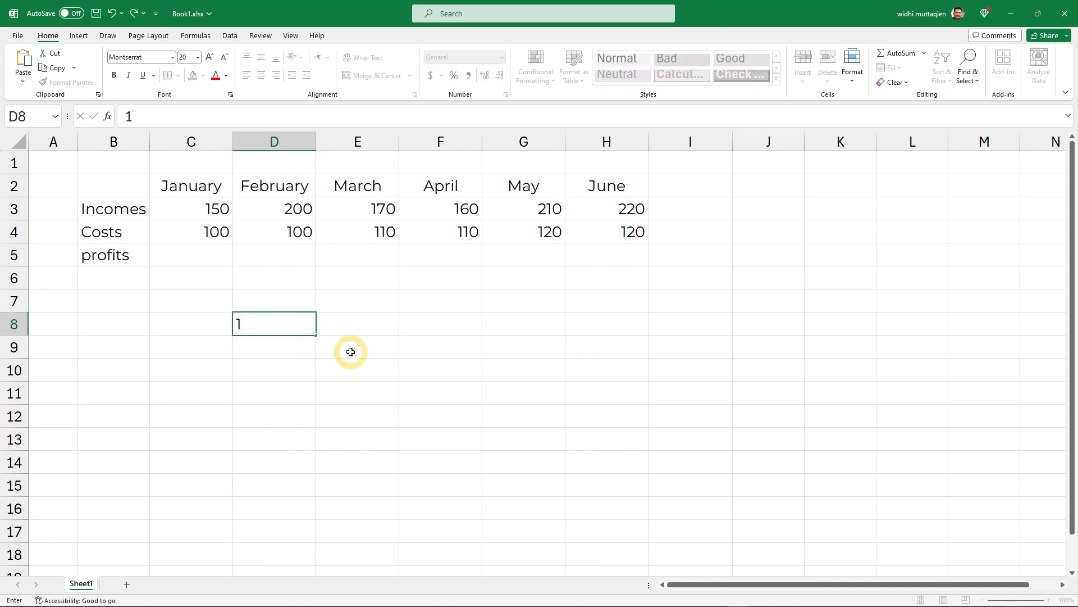
key("Return")
type("2")
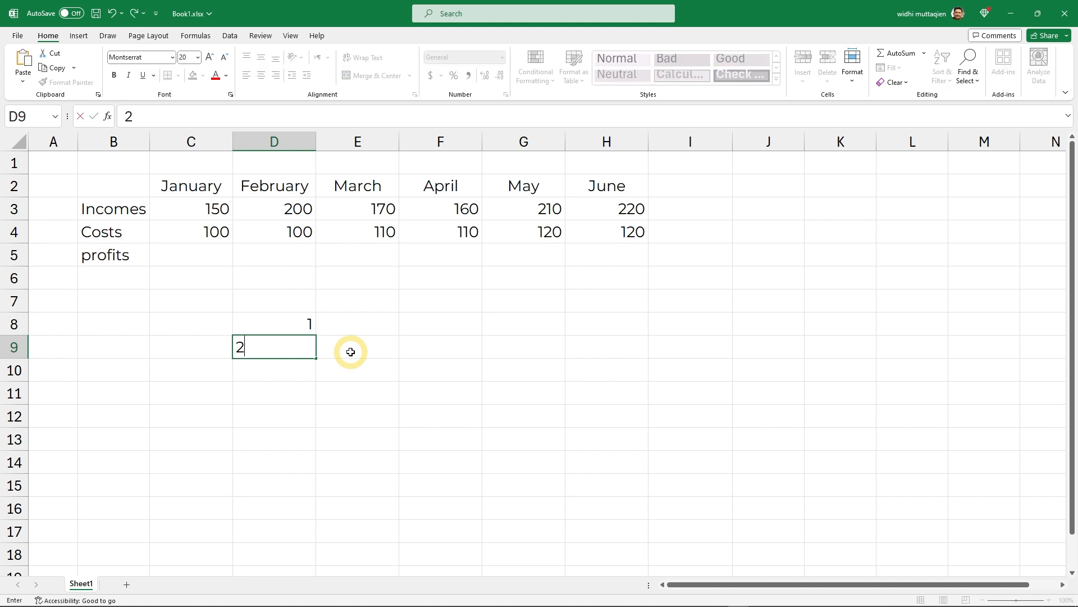
key("Return")
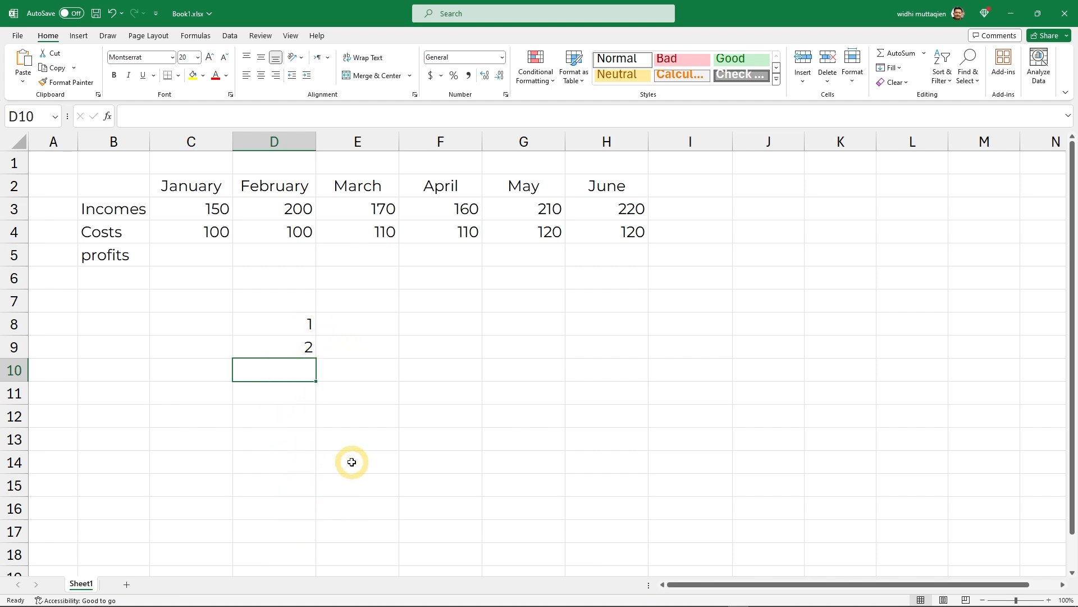
left_click_drag(296, 322, 287, 346)
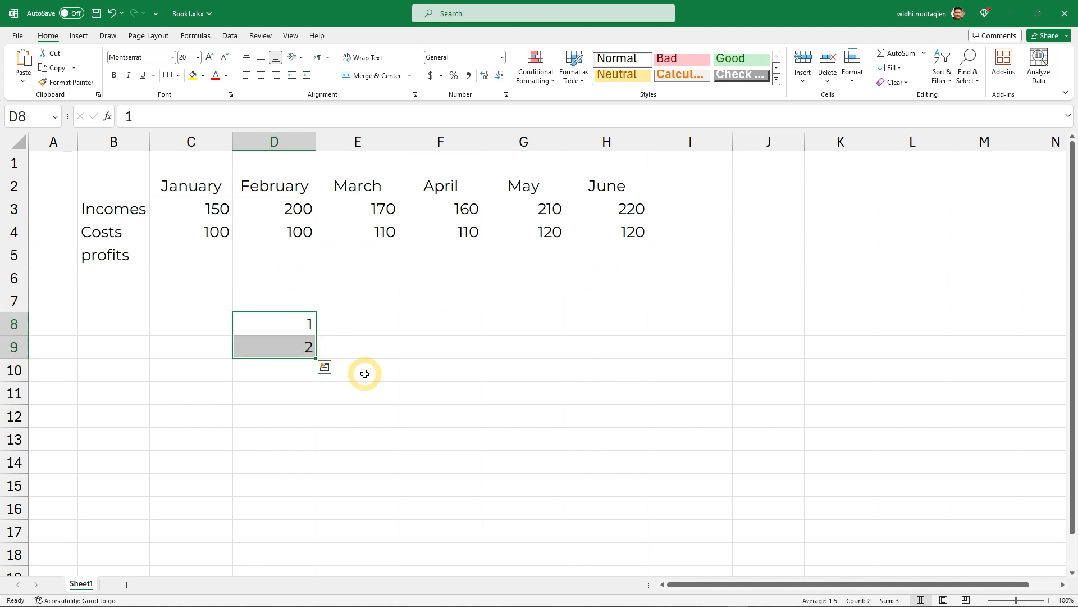
left_click_drag(315, 358, 314, 533)
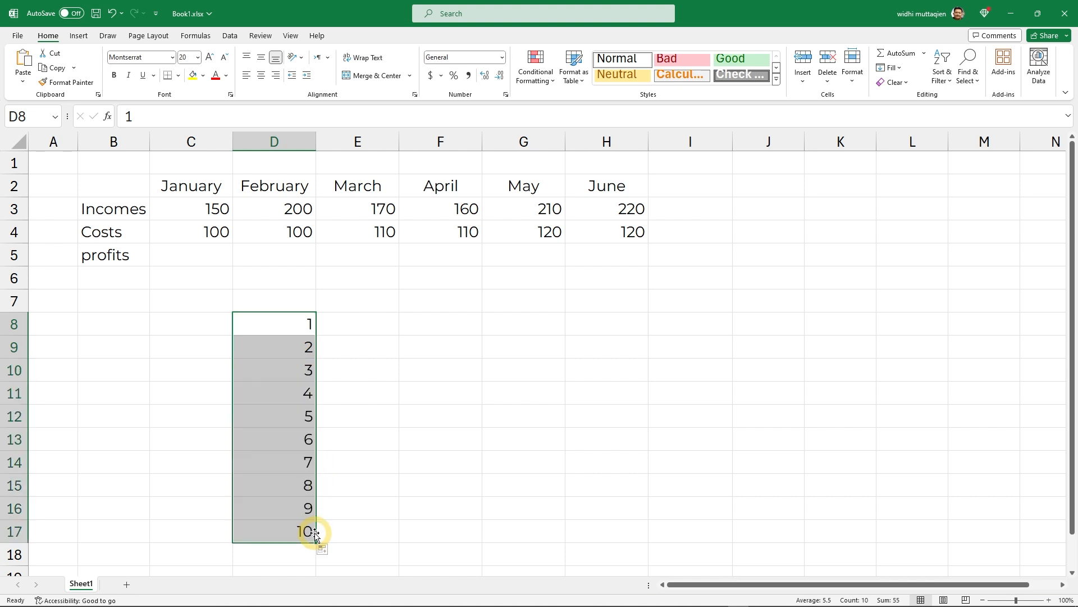
left_click(357, 462)
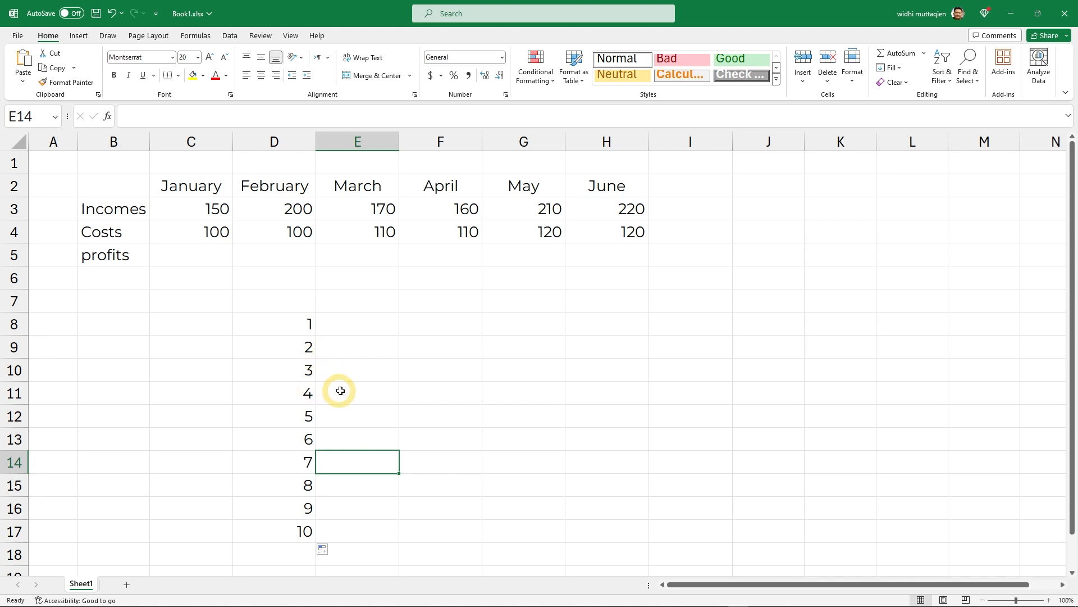
- Enter 2 and 4 in cells F8 and F9 and autofill the even-number series down to 20 in F17
left_click(439, 325)
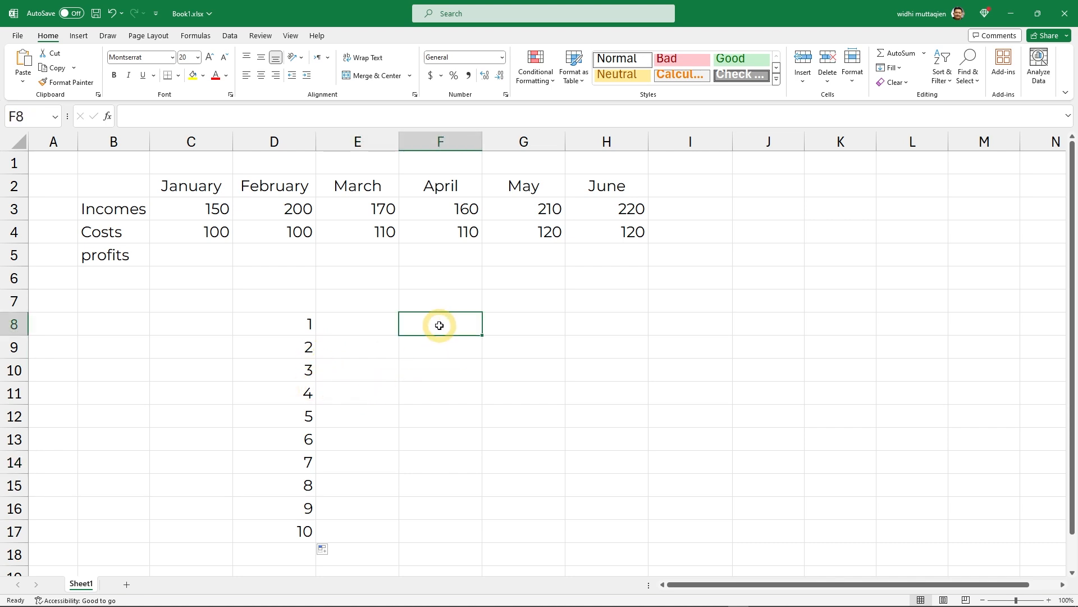
type("2")
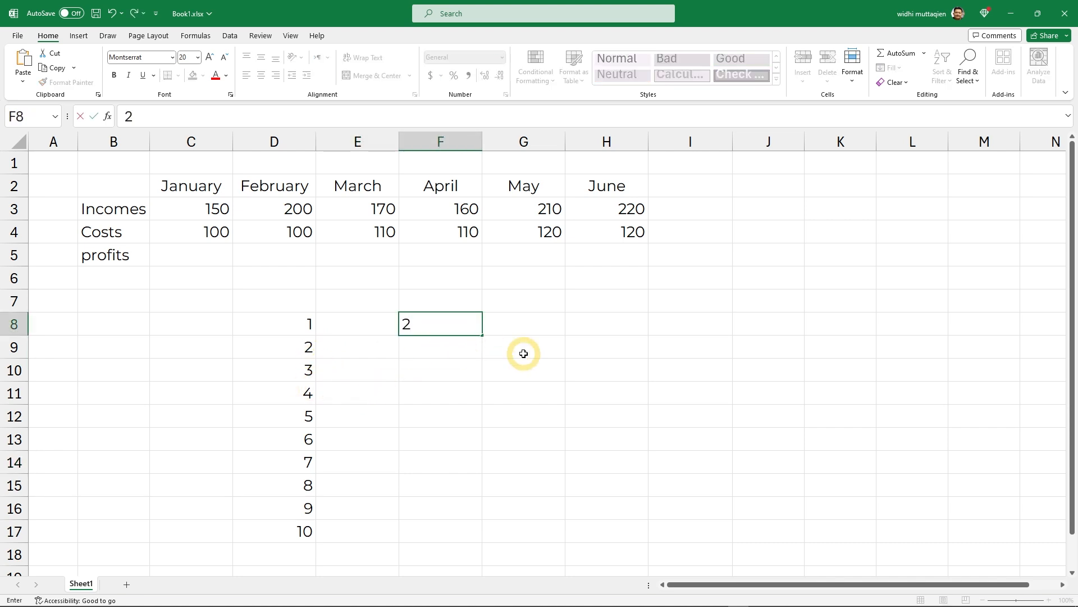
key("Return")
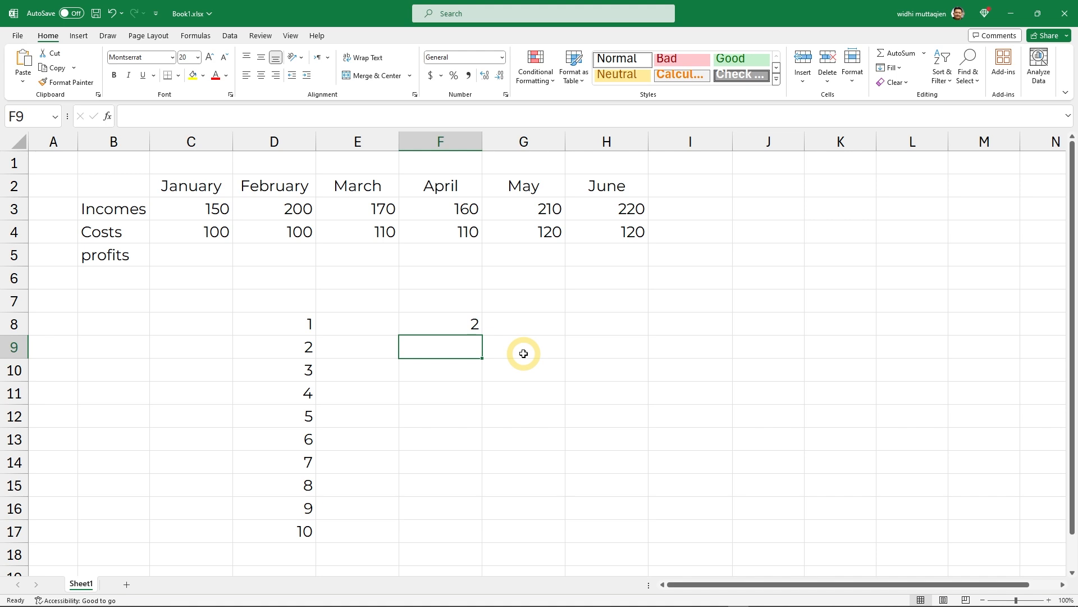
type("4")
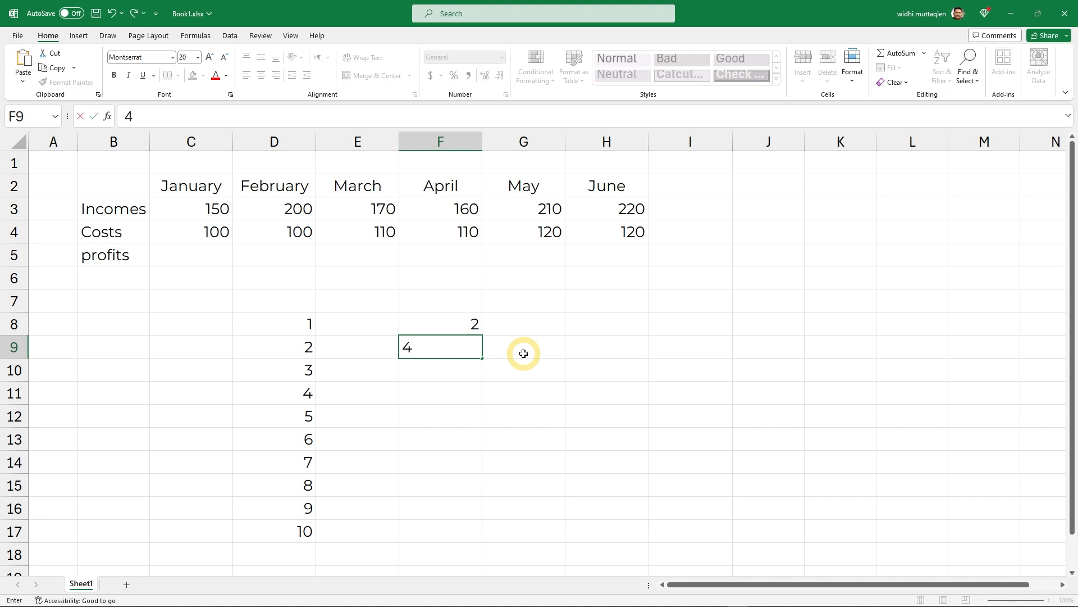
key("Return")
left_click_drag(472, 329, 486, 541)
left_click(527, 485)
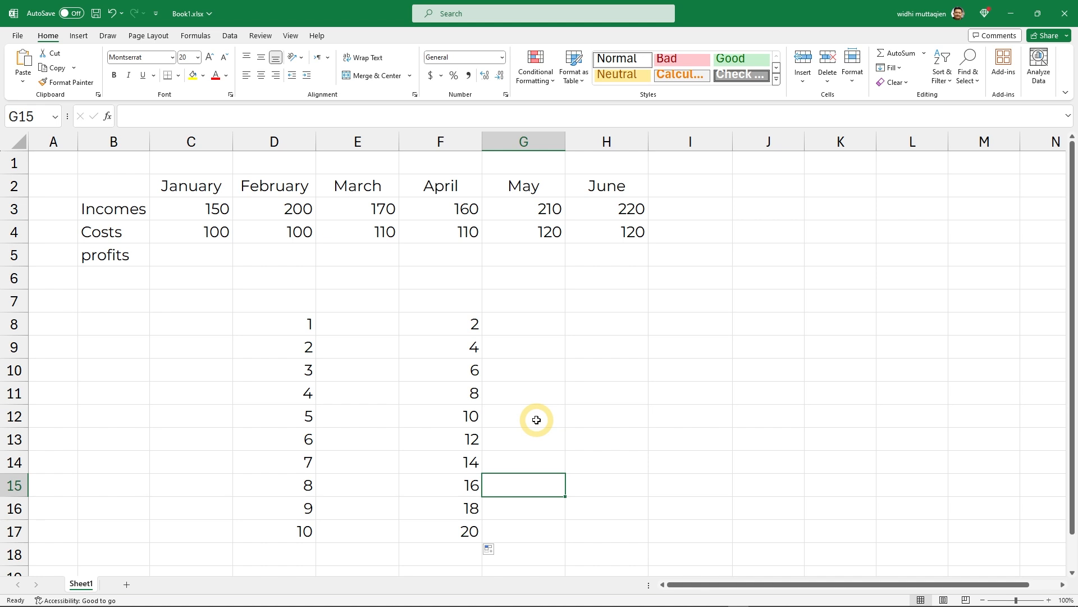
- Enter 5 and 10 in cells H8 and H9 and autofill the series down to 50 in H17
left_click(623, 326)
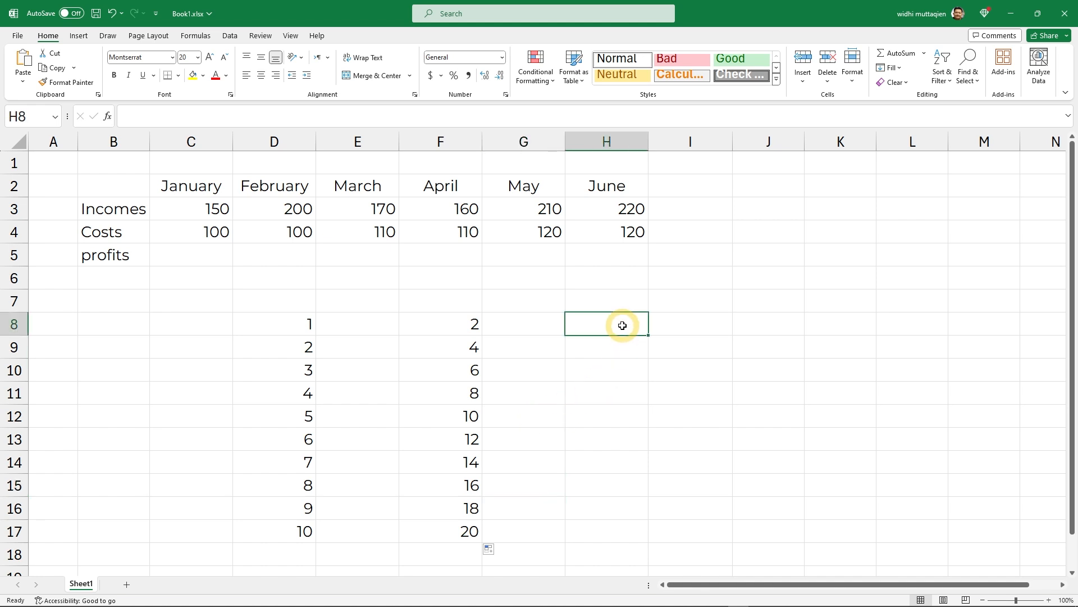
type("5")
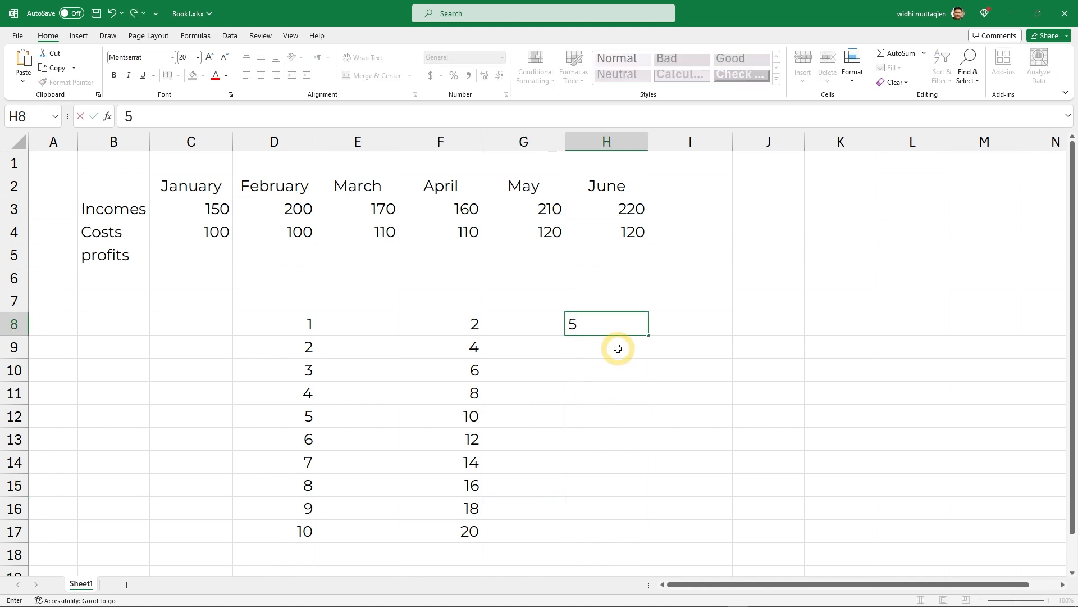
key("Return")
type("10")
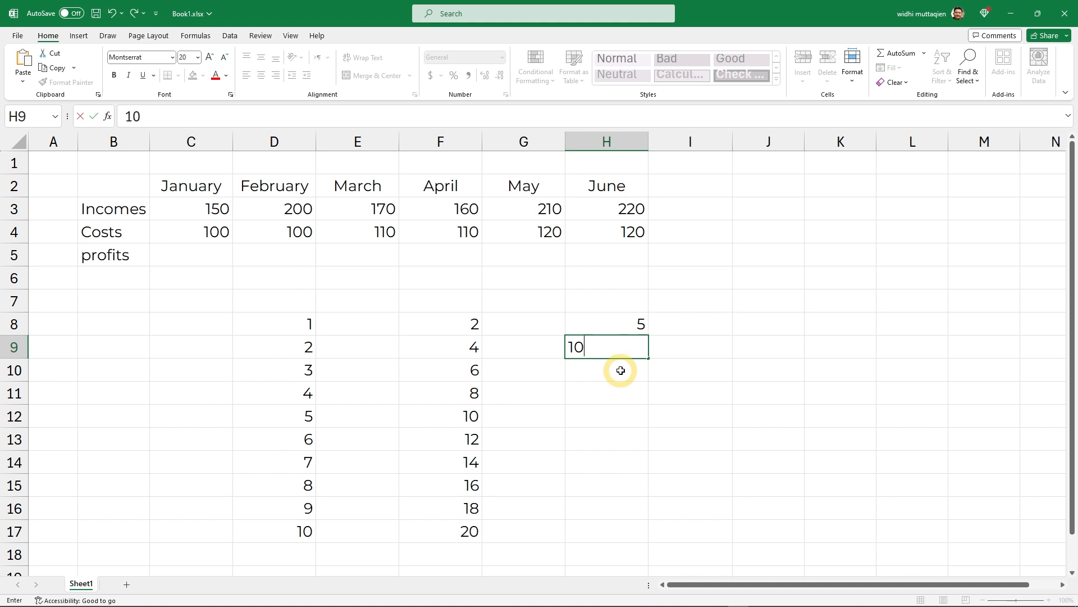
key("Return")
left_click_drag(631, 320, 650, 539)
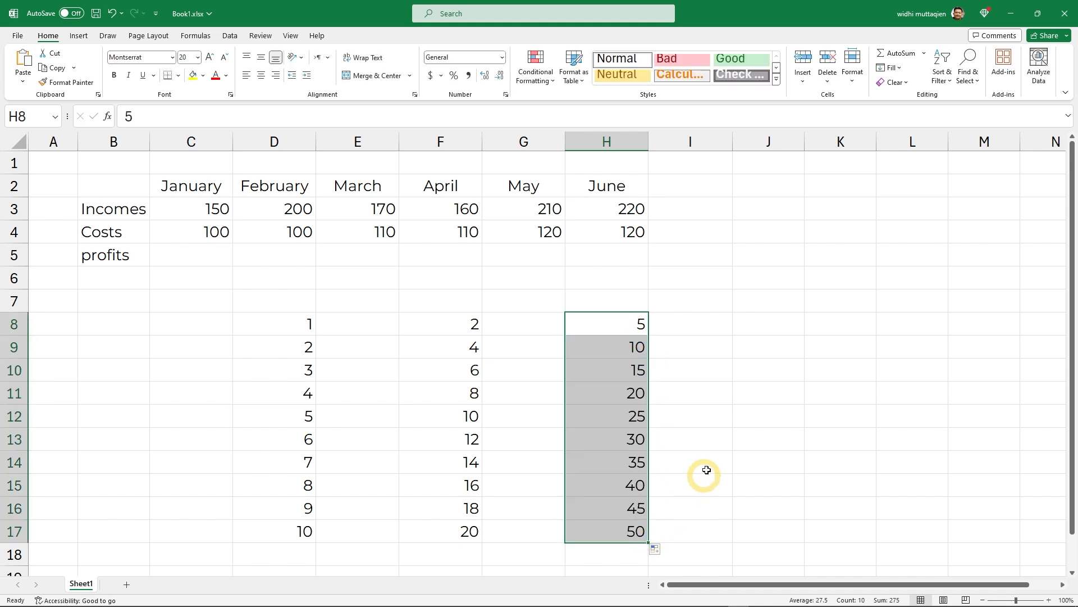
left_click(714, 453)
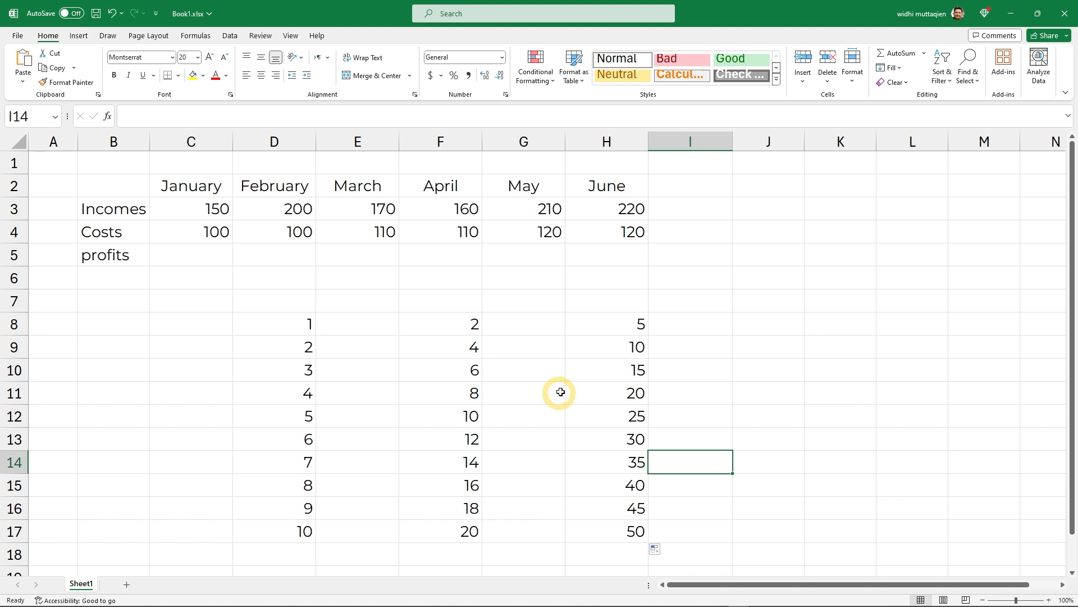
- Clear all the practice number series from the range D8:H17
left_click(623, 324)
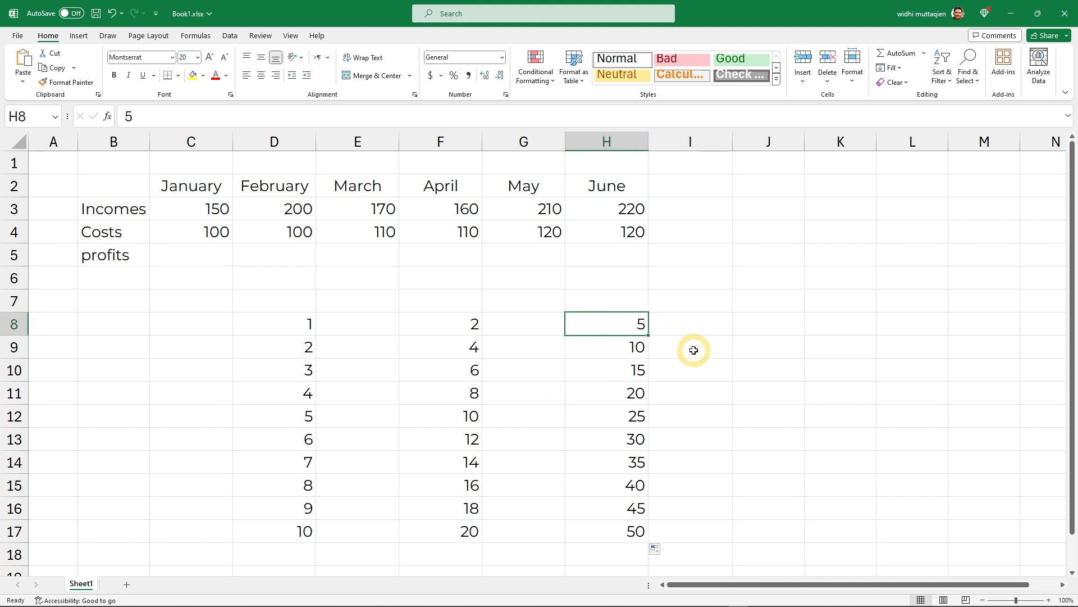
key("Delete")
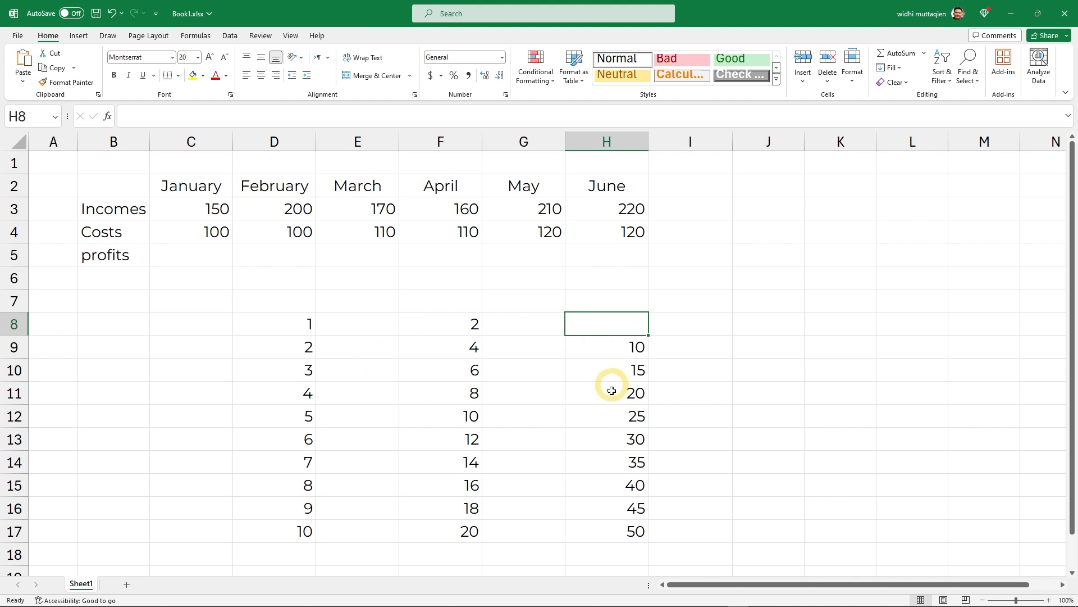
left_click_drag(291, 327, 607, 531)
key("Delete")
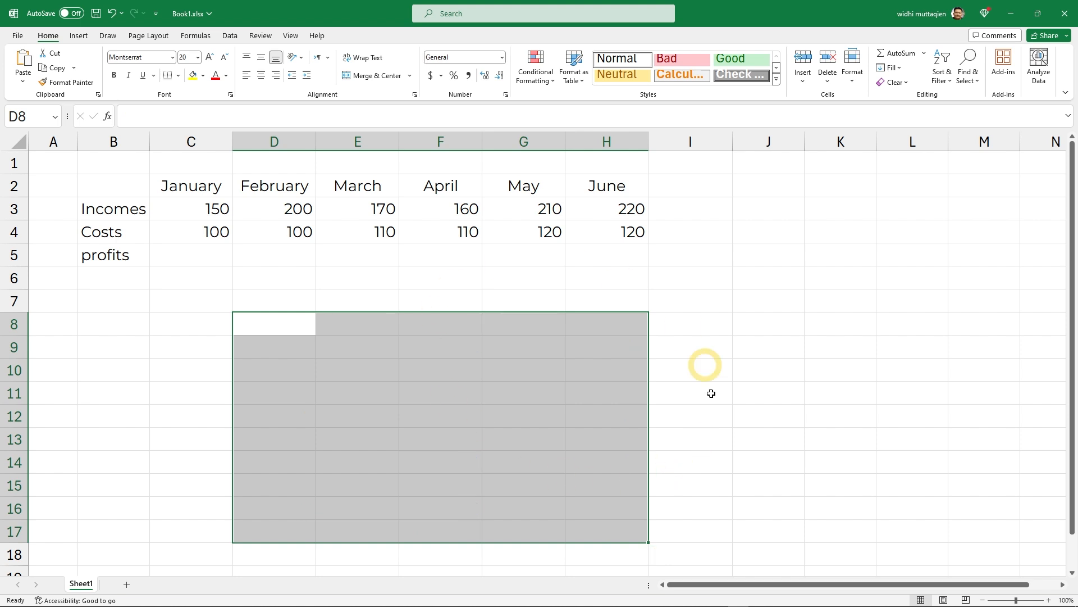
left_click(209, 305)
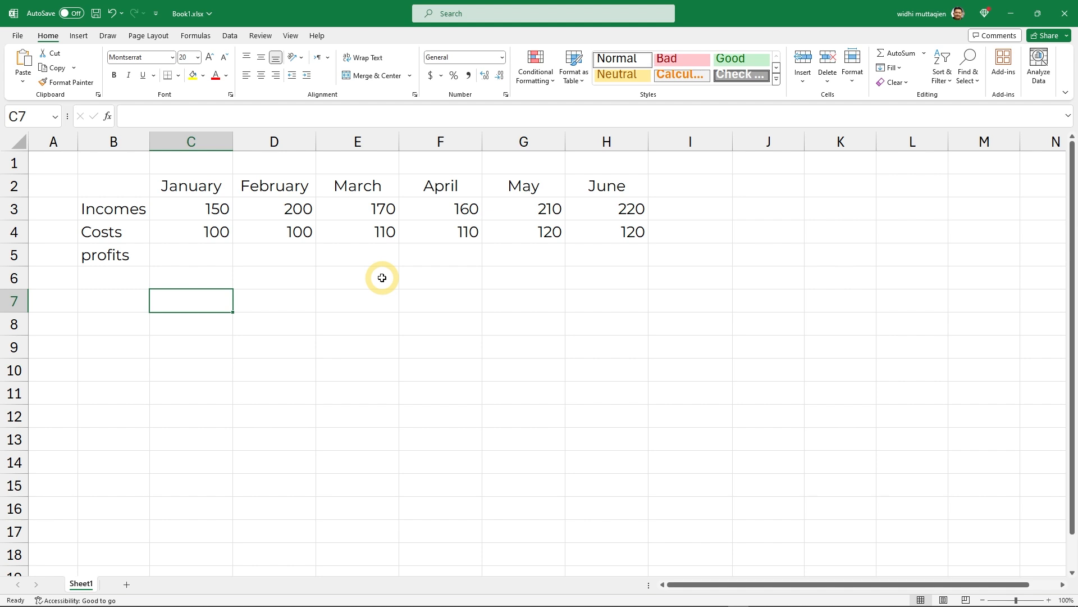
- Open the Custom Lists editor from the advanced Excel options and examine the entries of the four built-in day and month lists
left_click(17, 35)
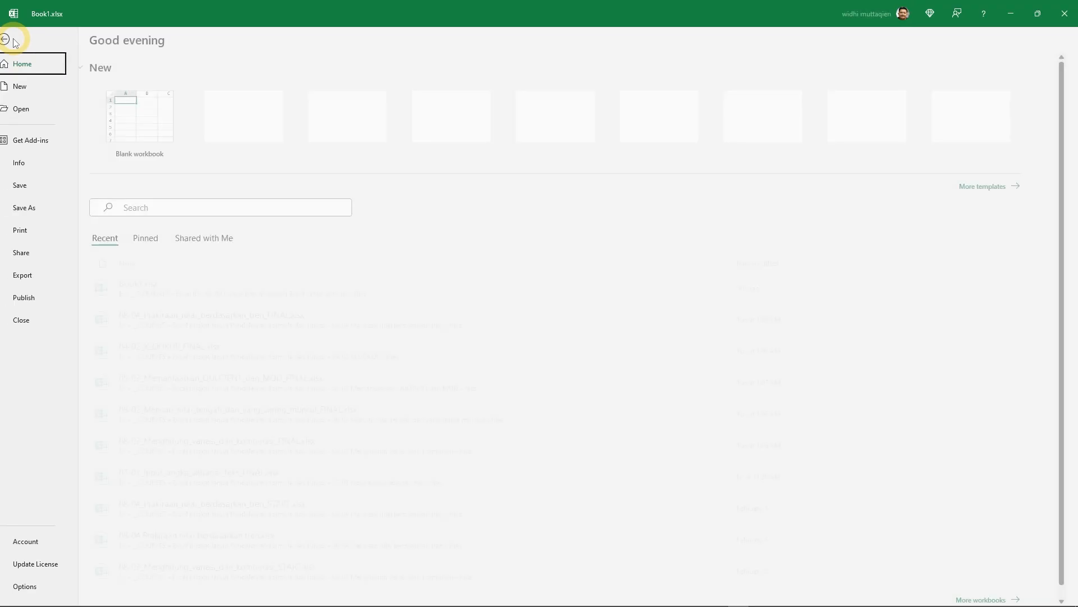
left_click(35, 587)
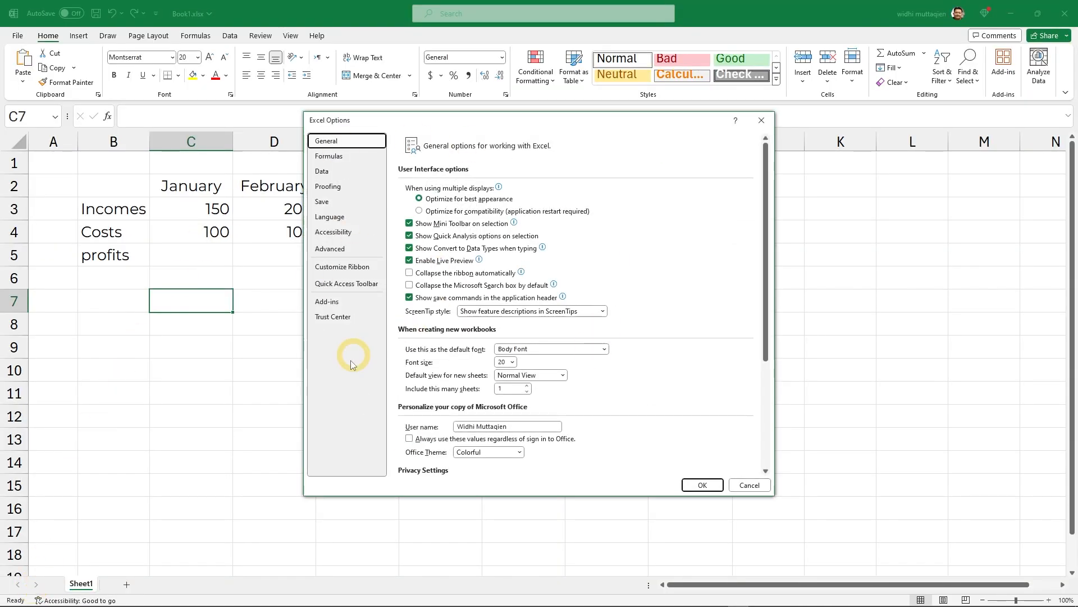
left_click(337, 248)
left_click_drag(765, 203, 770, 464)
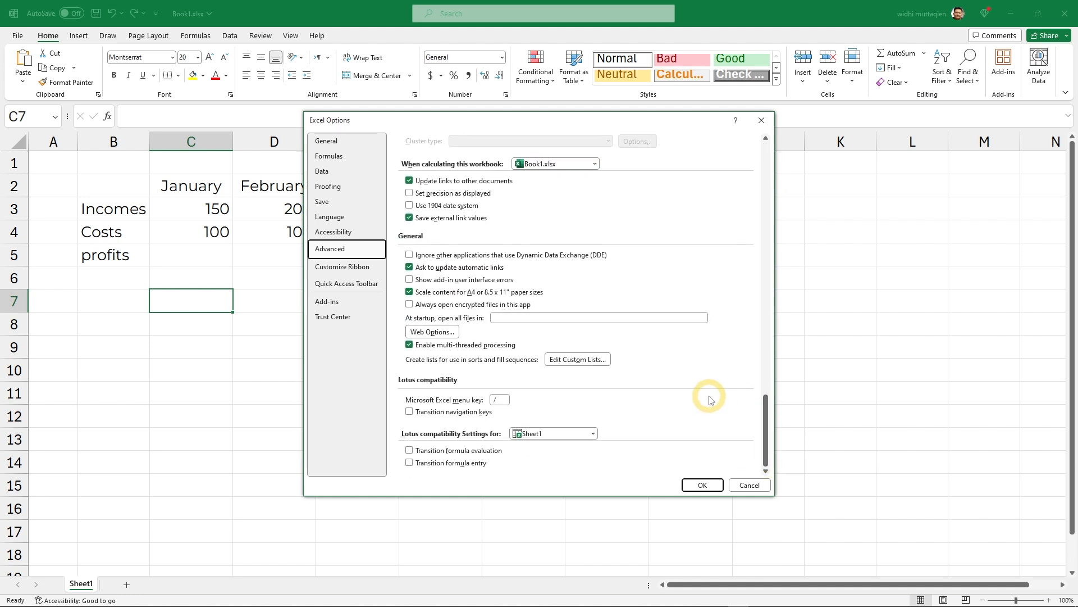
left_click(574, 364)
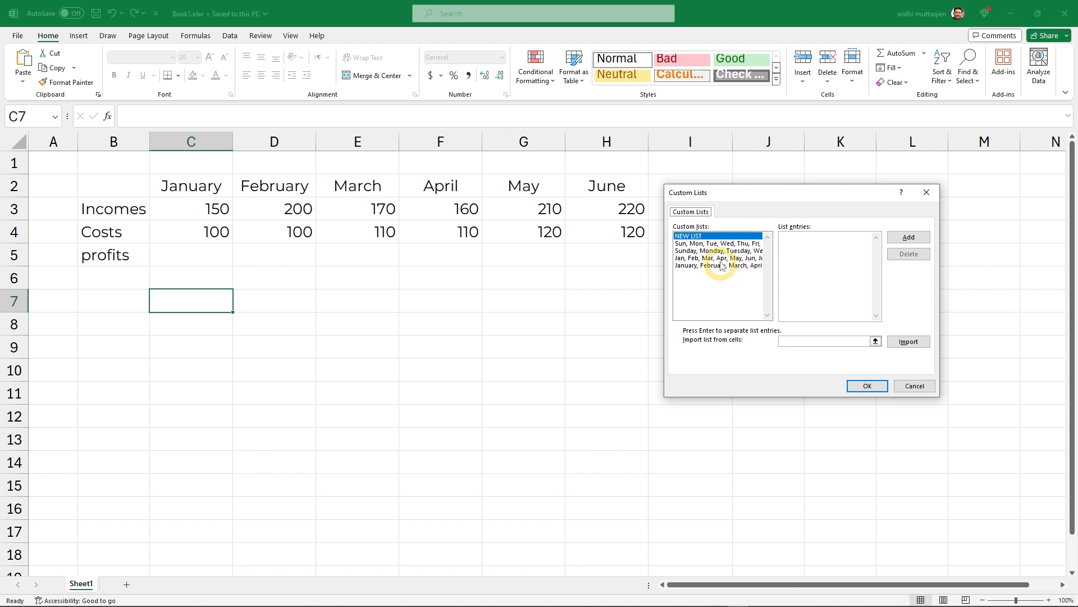
left_click(715, 244)
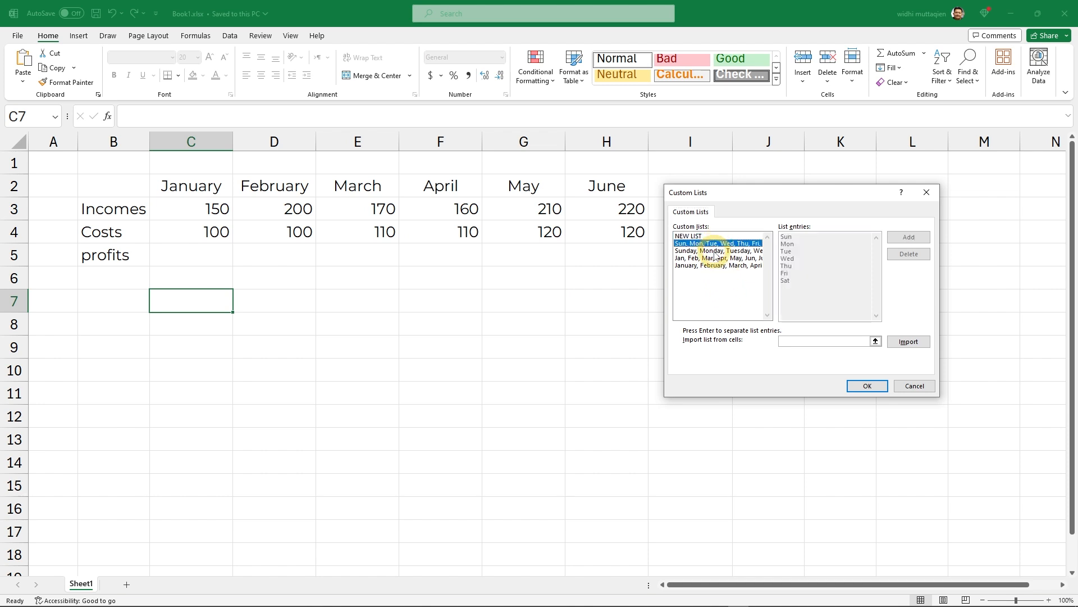
left_click(716, 251)
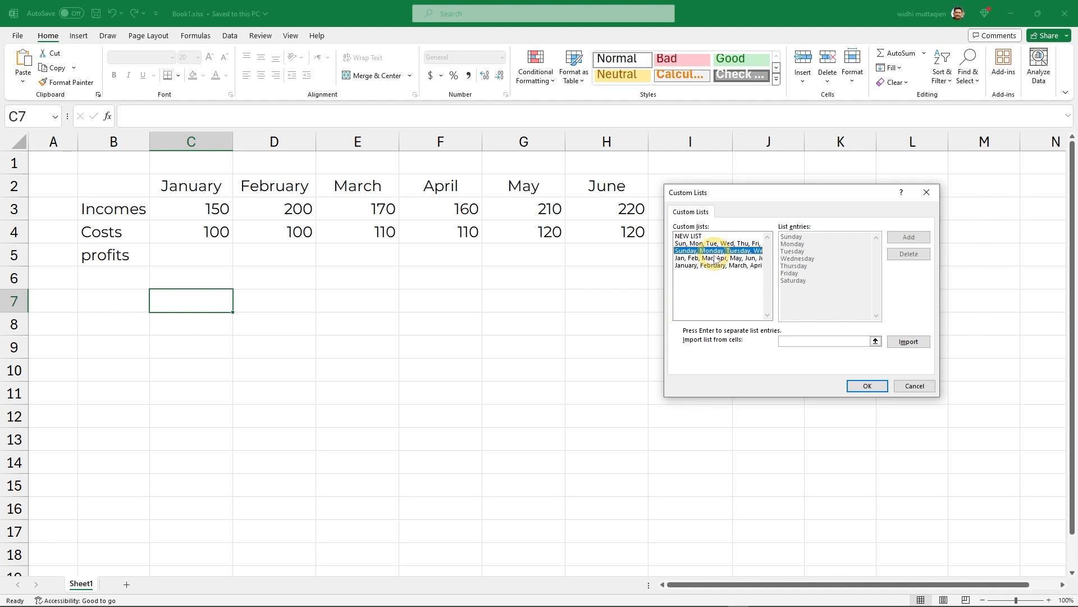
left_click(715, 259)
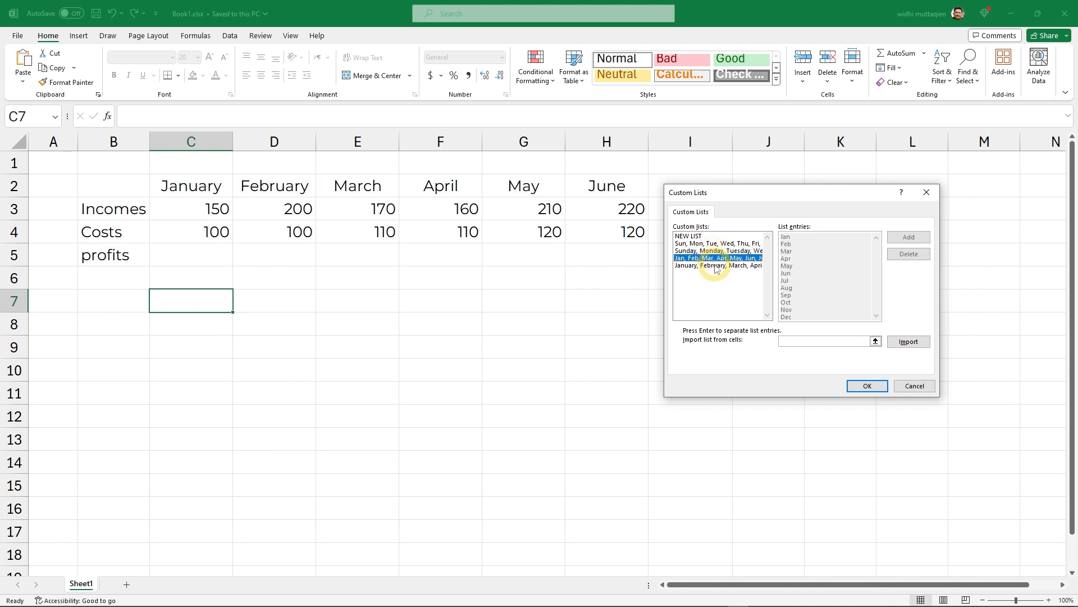
left_click(716, 266)
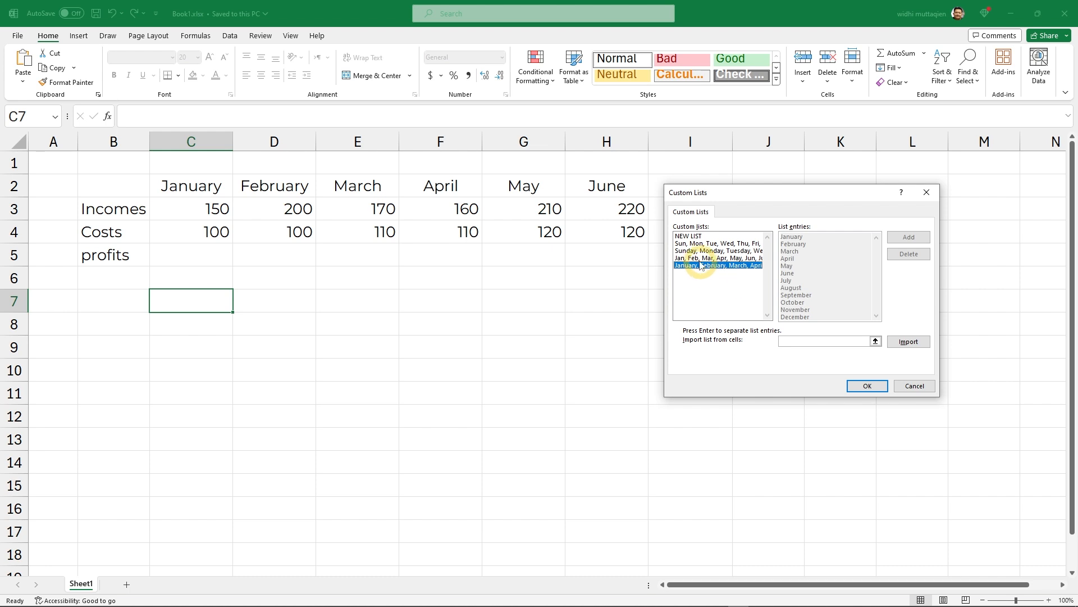
- Add a new custom list with the entries Panas, Gugur, Dingin and Semi, and save the options
left_click(691, 236)
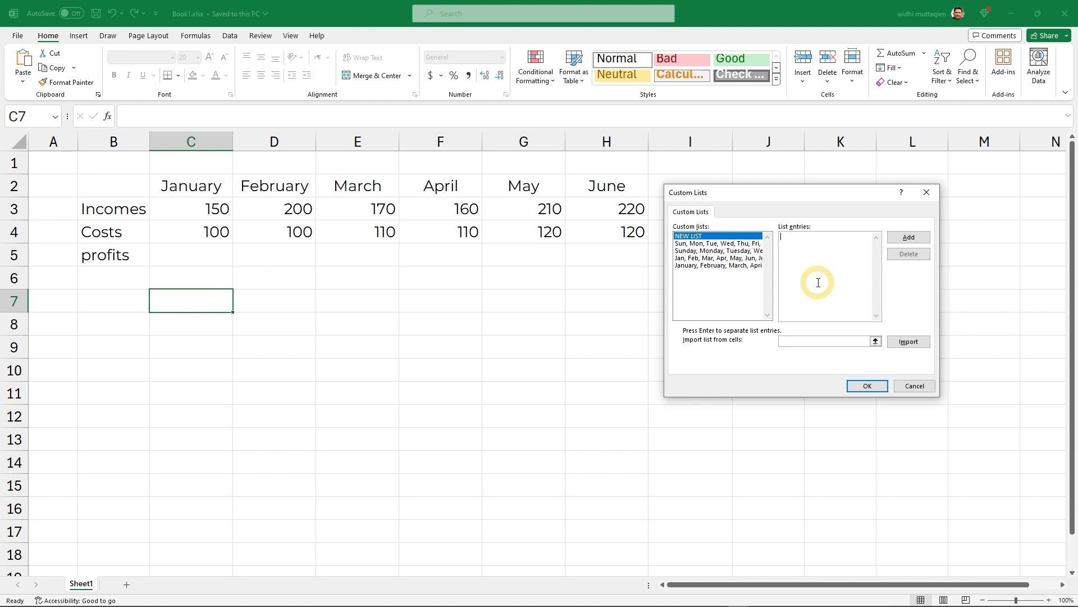
type("Panas")
key("Return")
type("Gugur")
type("ingin")
key("Return")
type("Semi")
left_click(910, 238)
left_click(818, 302)
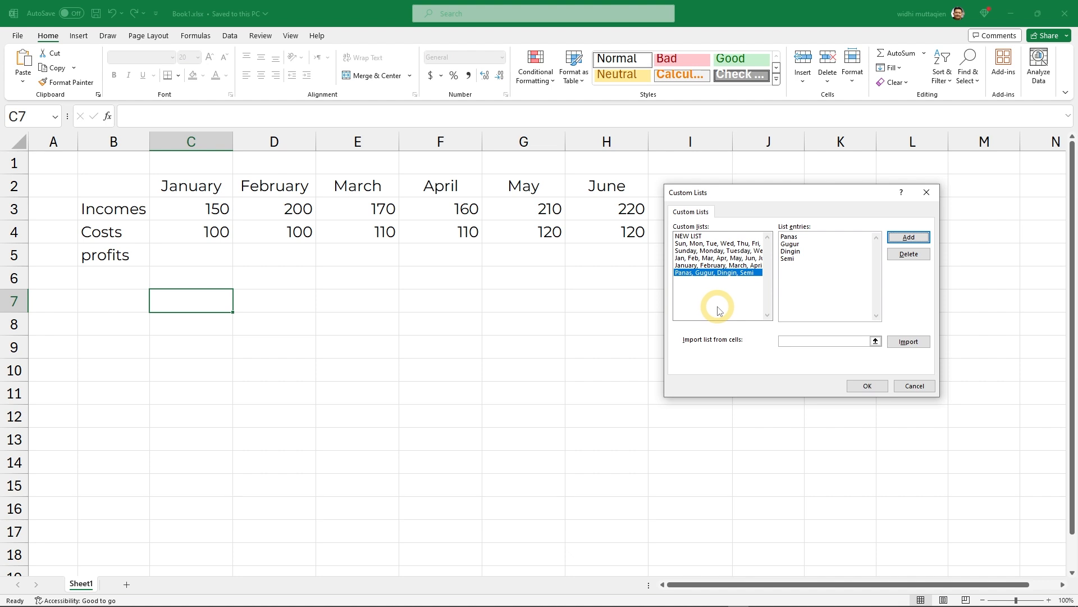
left_click(866, 386)
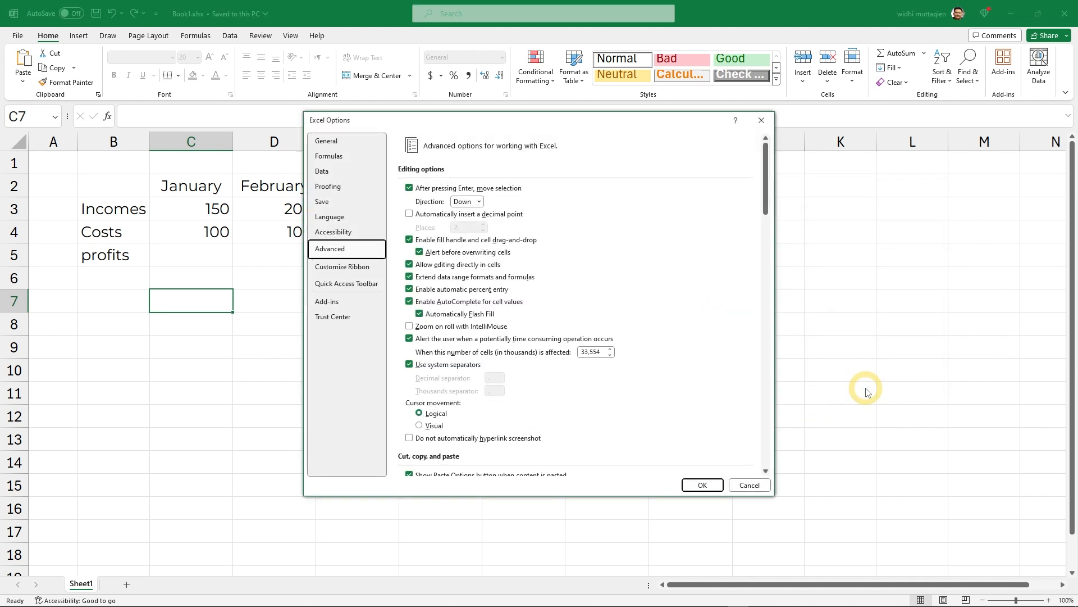
left_click(696, 485)
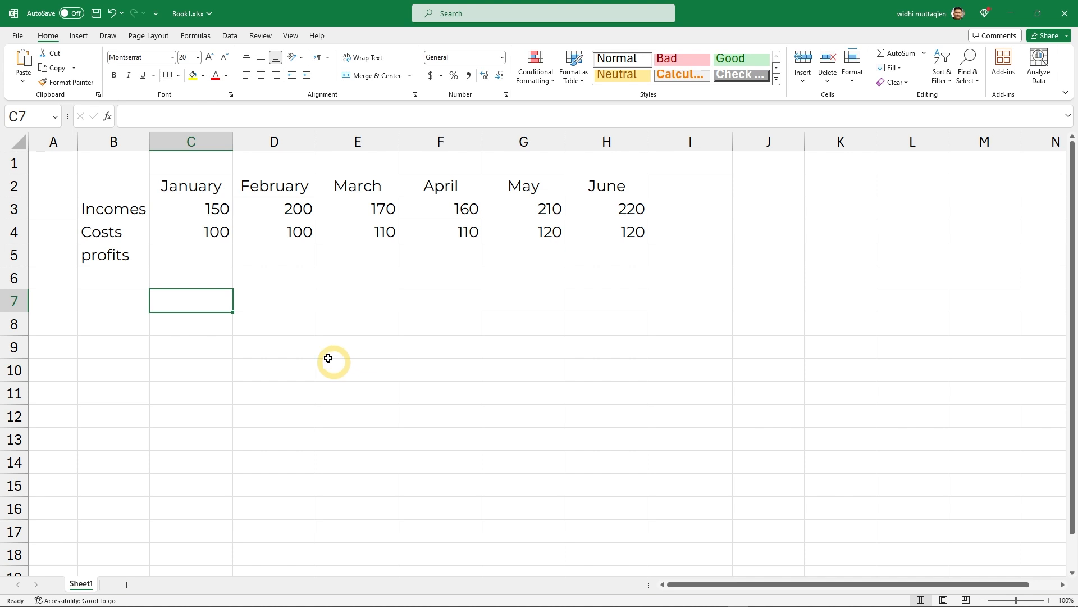
- Enter Gugur in cell D8 and autofill the custom season list down to D14
left_click(268, 326)
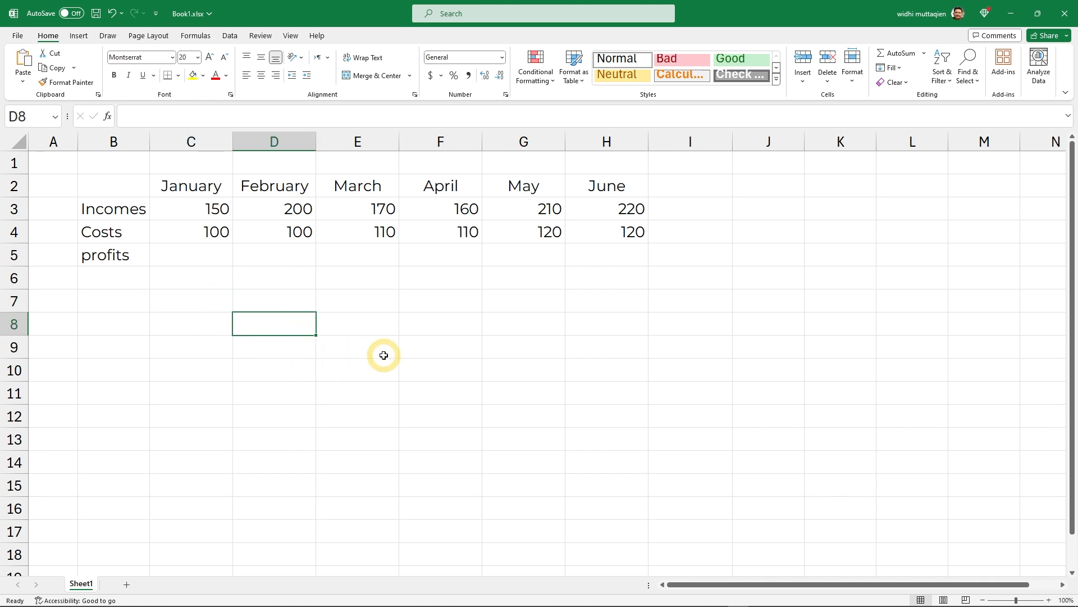
type("Gugur")
key("Return")
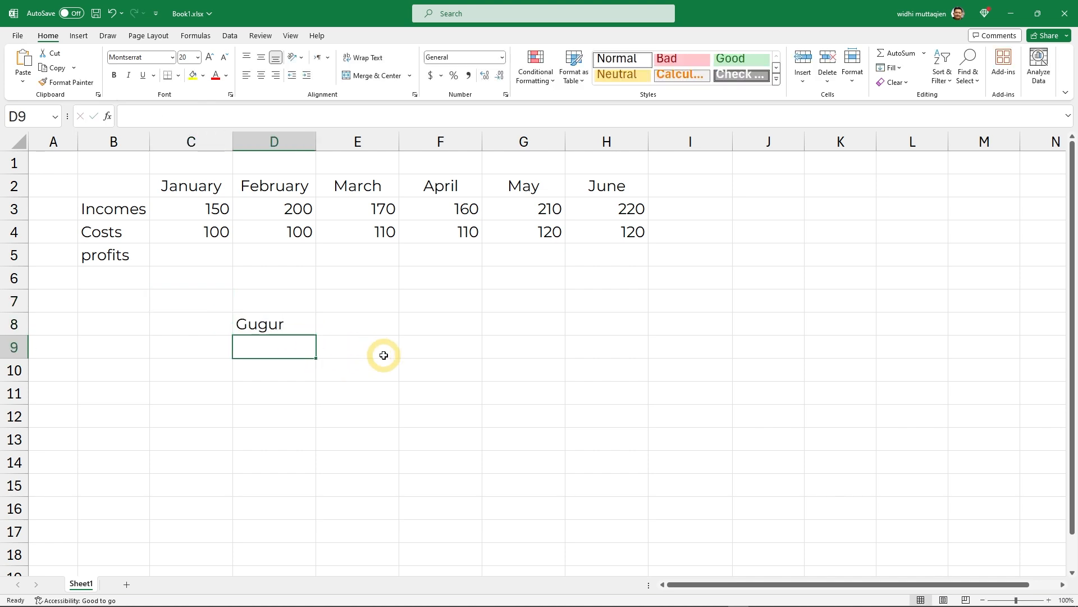
left_click(296, 328)
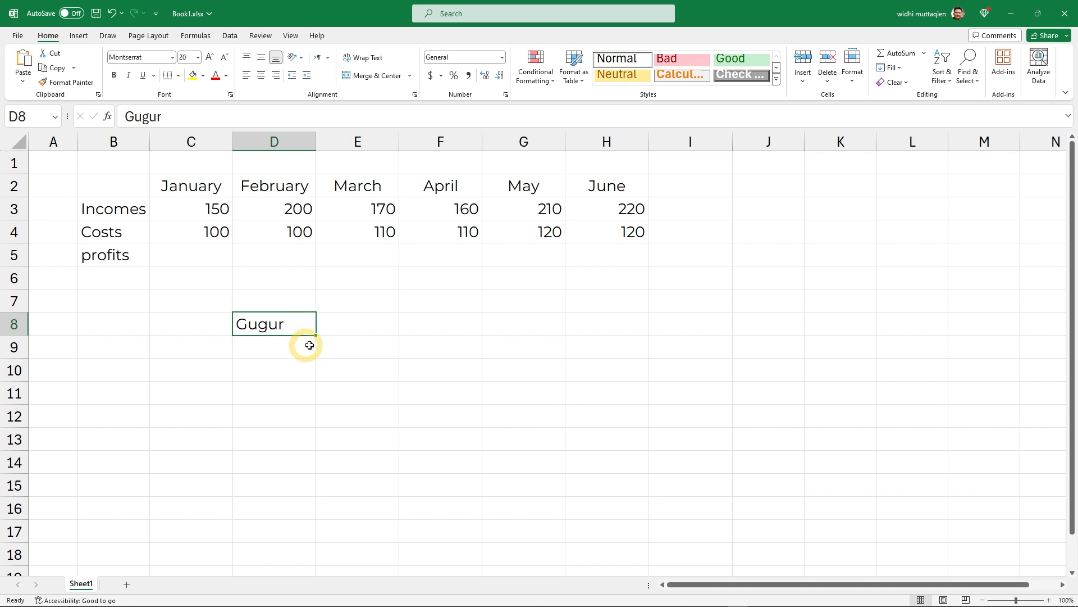
left_click_drag(317, 336, 316, 480)
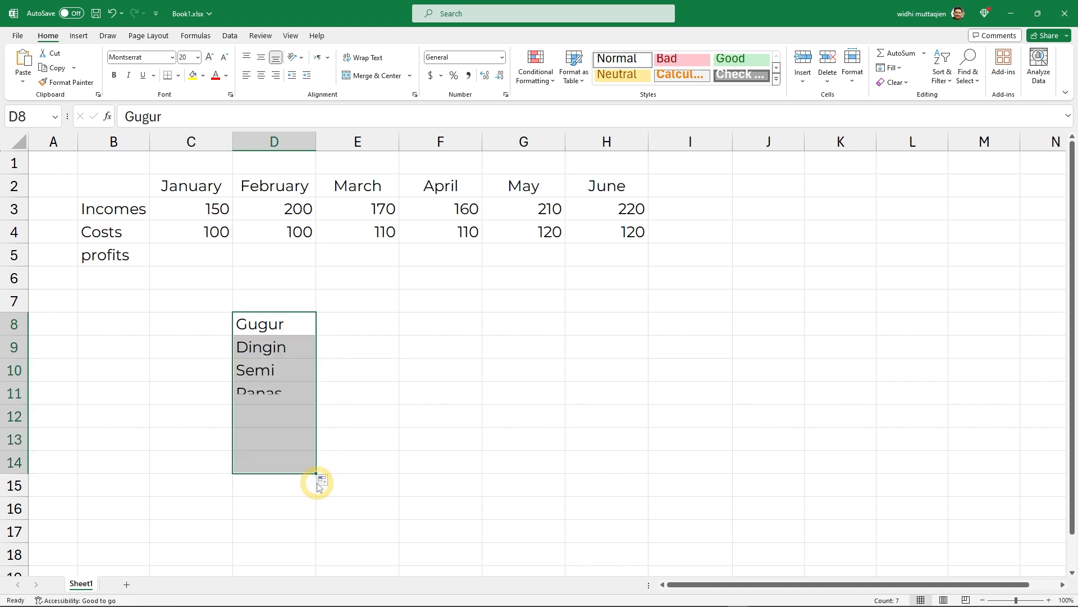
left_click(375, 414)
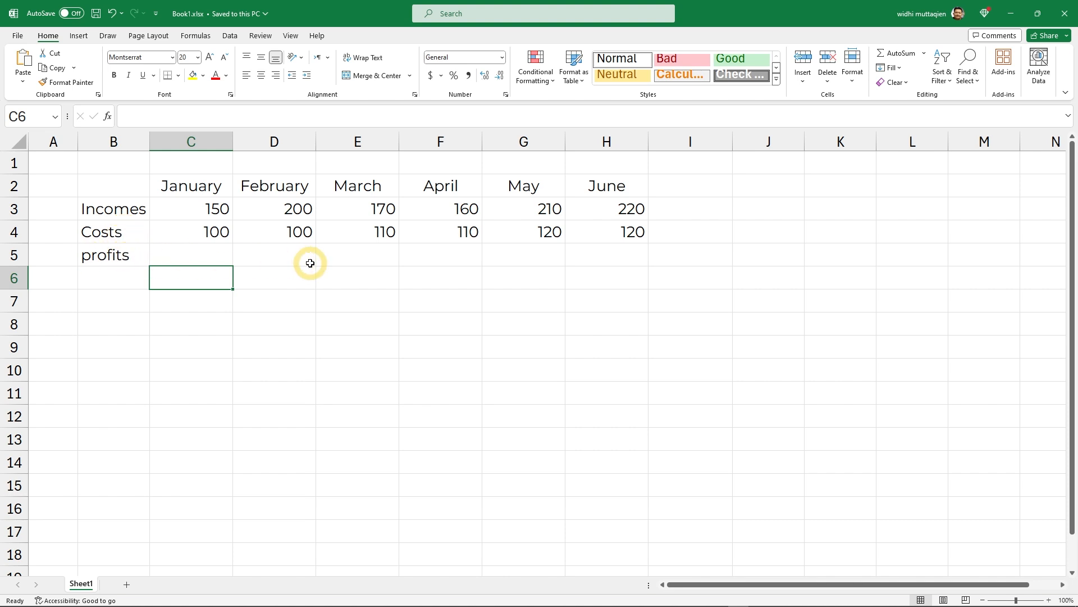
- Capitalize the label in cell B5 so it reads Profits
double_click(90, 257)
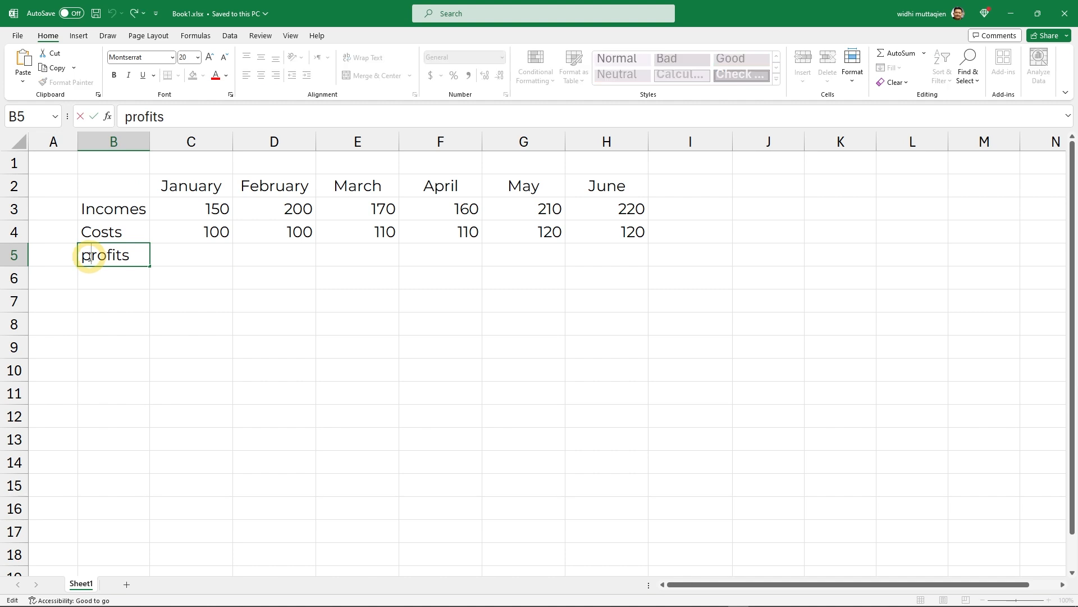
key("BackSpace")
type("P")
key("Return")
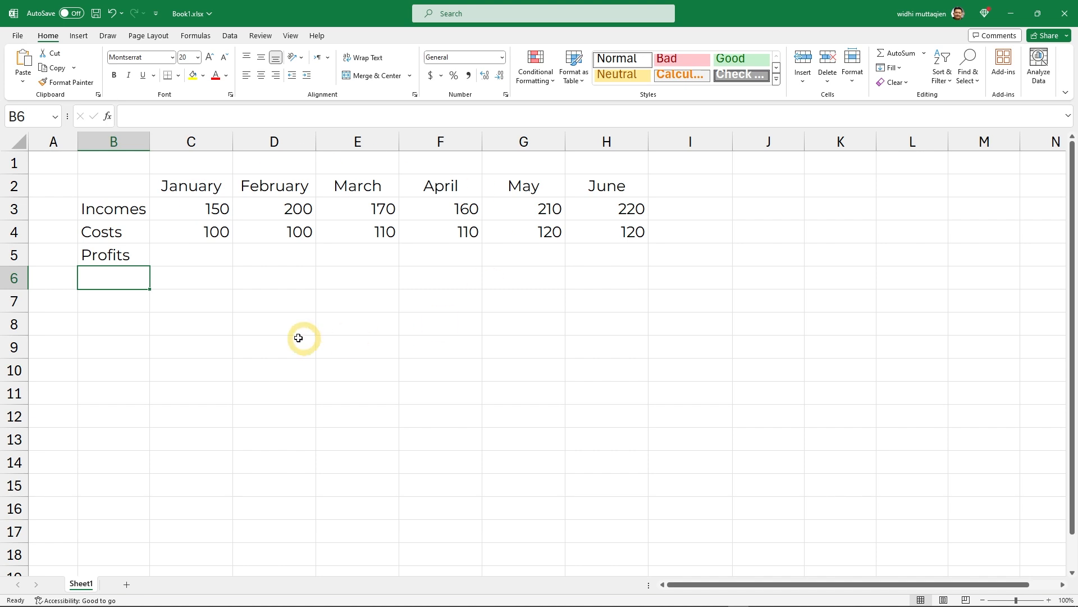
- Try entering the January and February profits as plain numbers, 50 in C5 and 100 in D5, and undo both entries
left_click(207, 261)
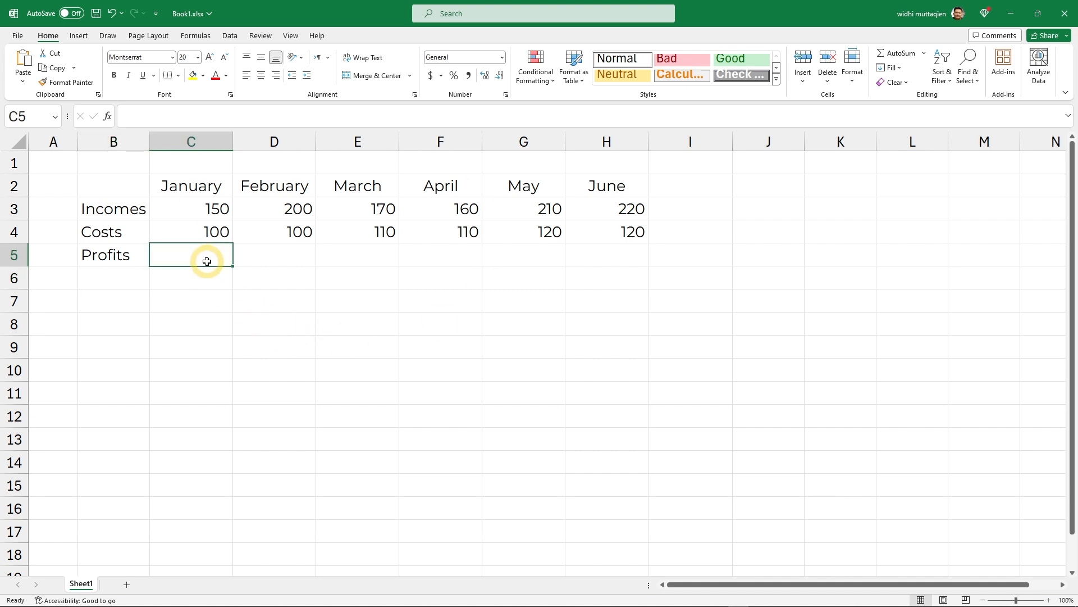
type("50")
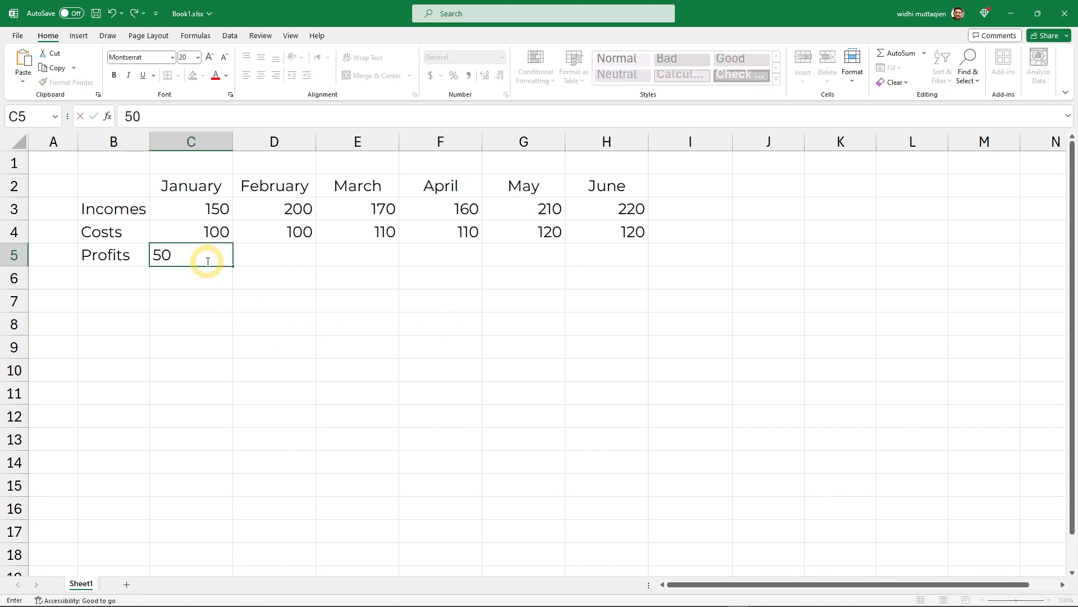
key("Tab")
type("100")
key("Tab")
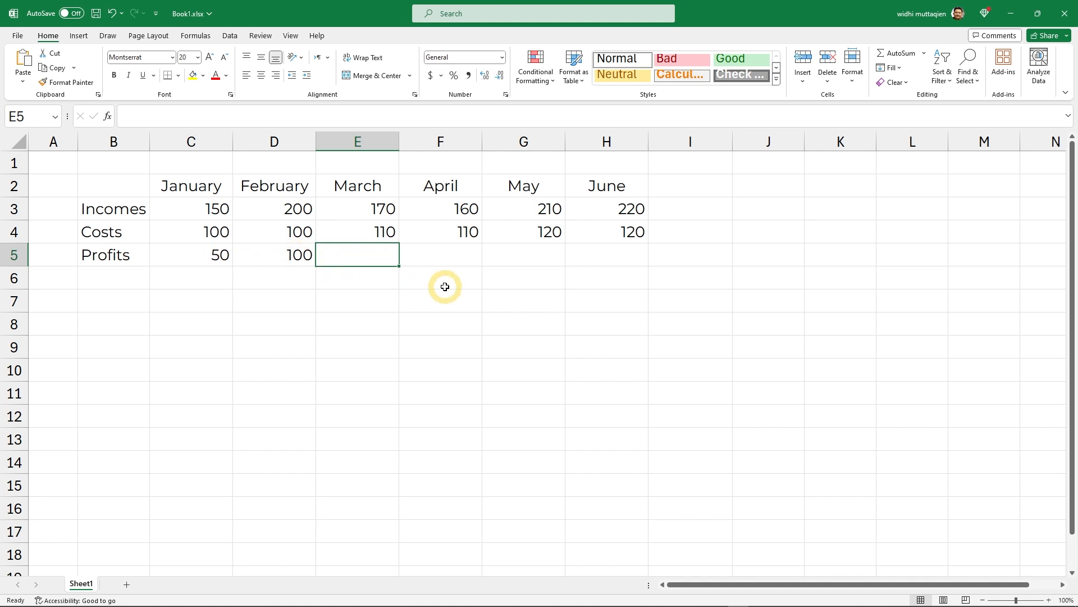
key("ctrl+z")
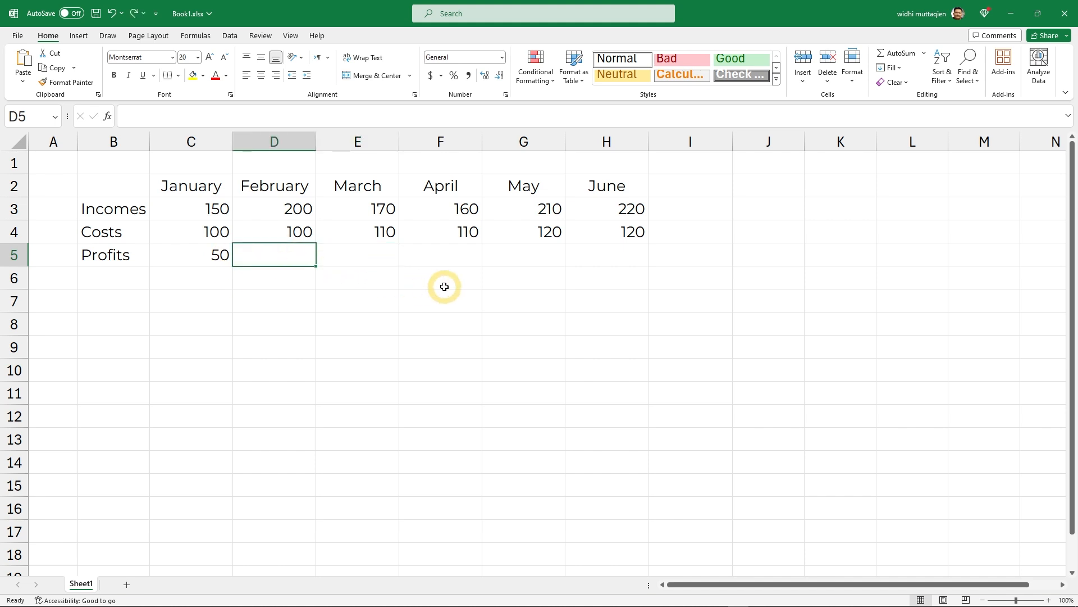
key("ctrl+z")
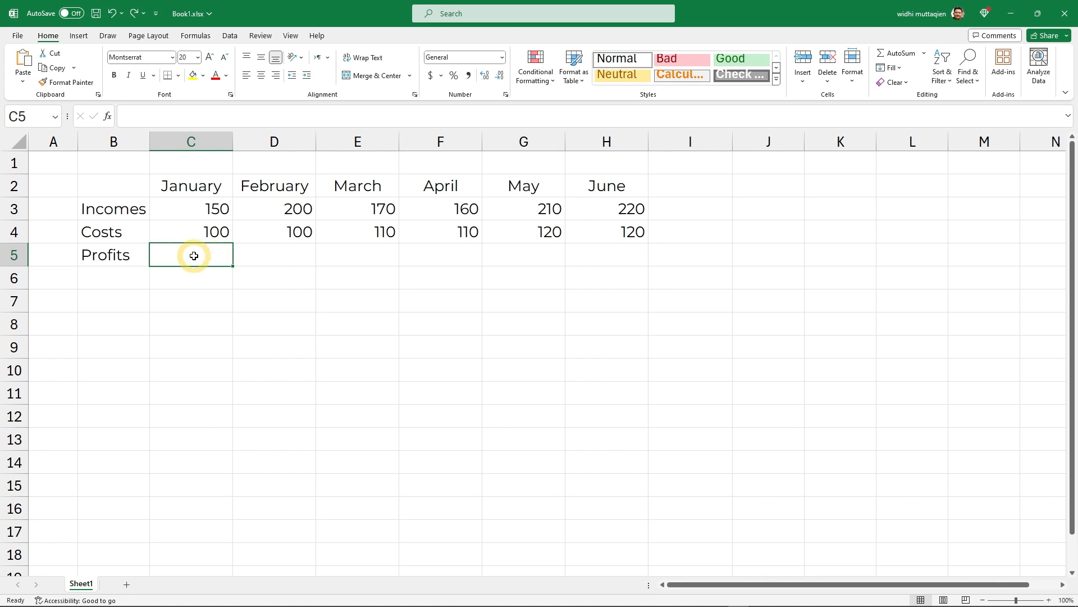
- Write the formula =C3-C4 for the January profit in cell C5 with manually entered cell references
left_click(149, 117)
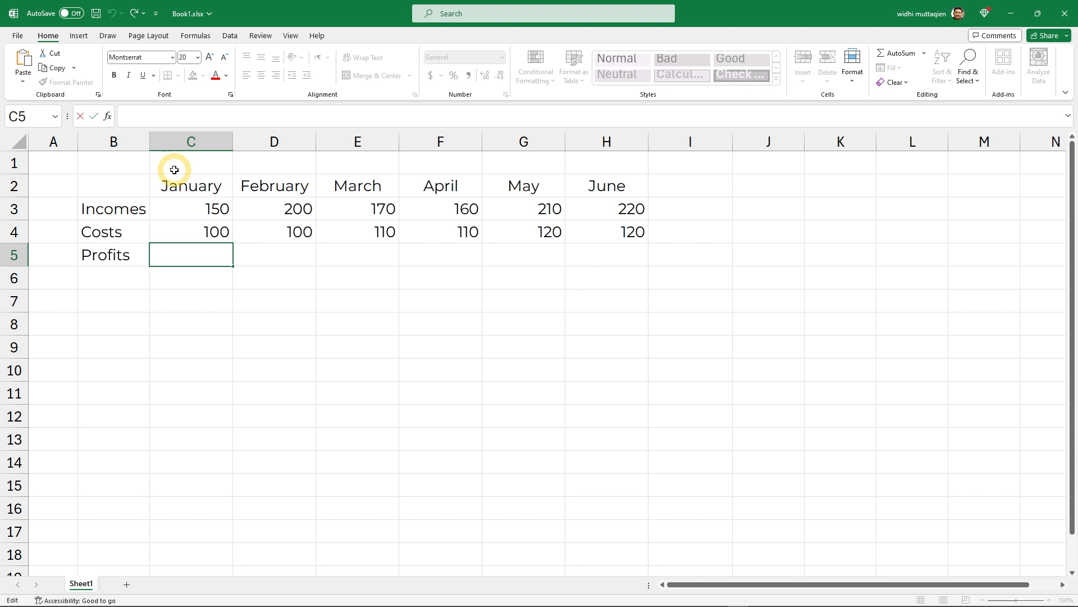
type("=")
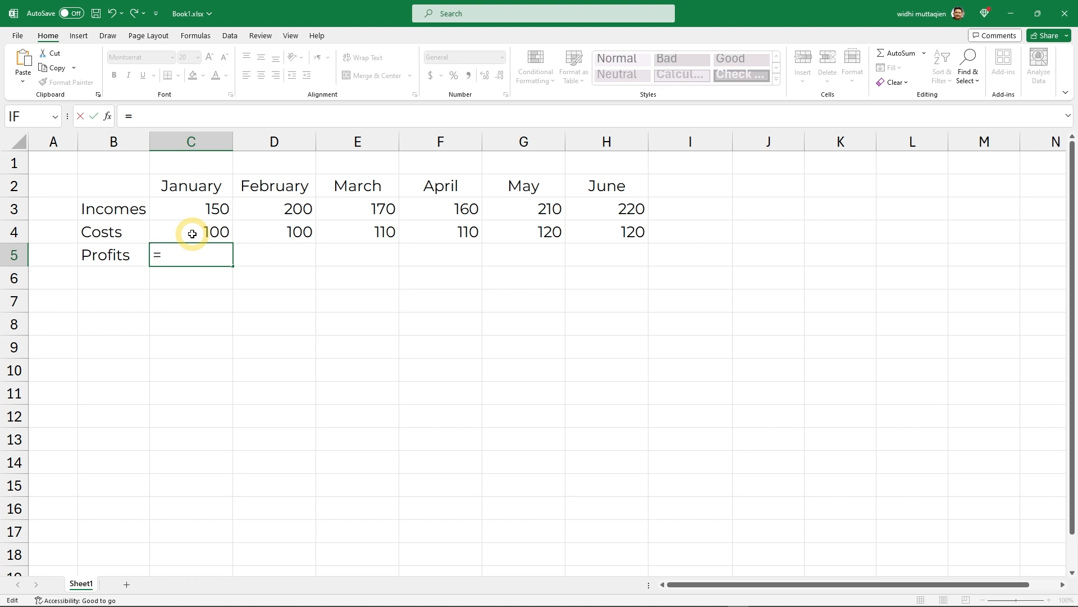
type("C3")
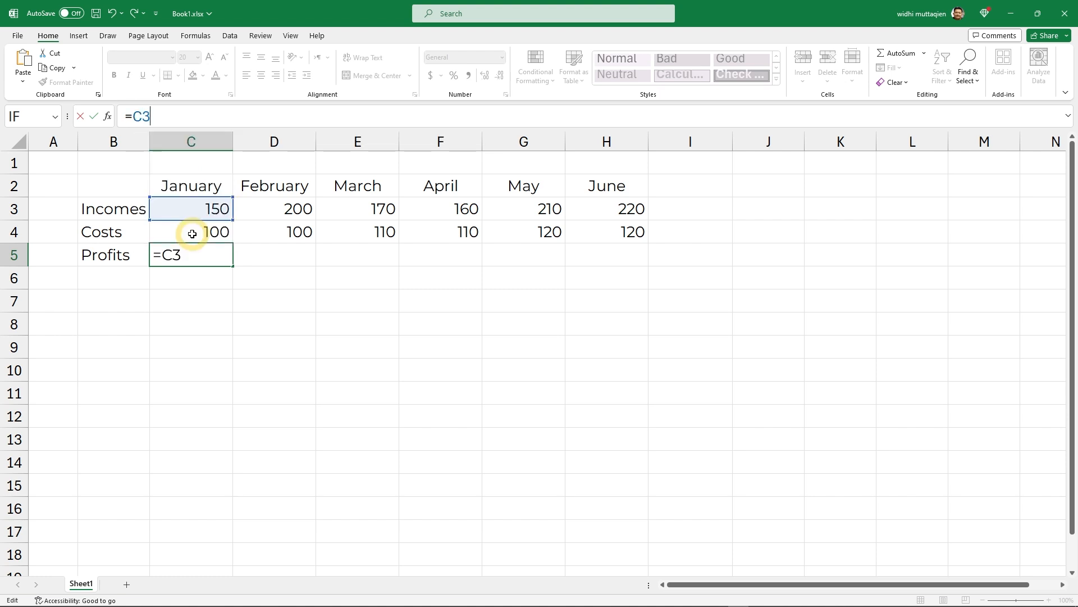
type("-C4")
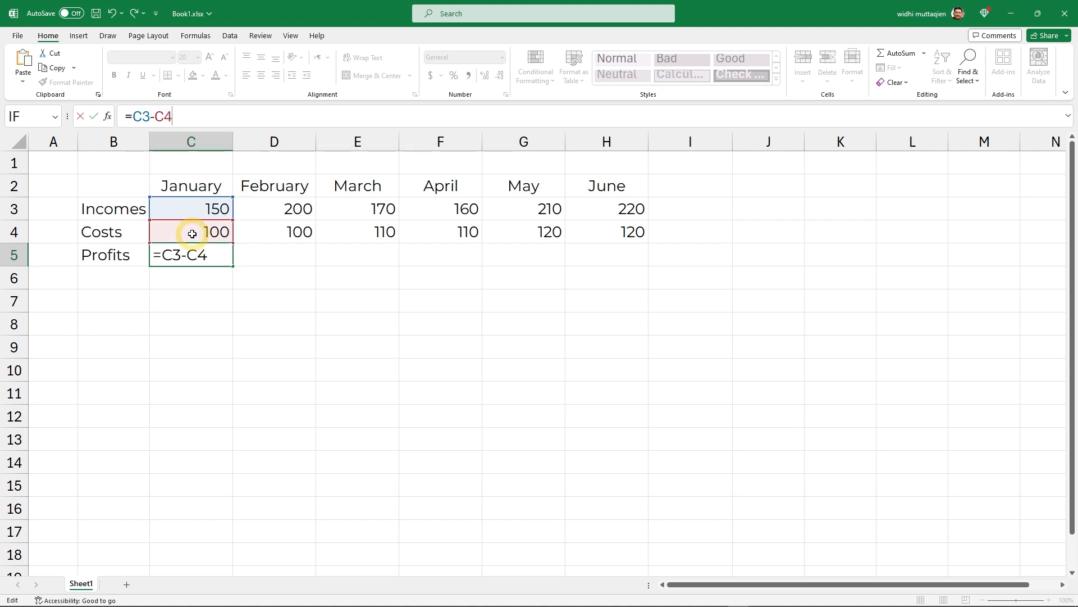
- Clear the references after the equals sign in C5, rebuild =C3-C4 by picking the January Incomes and Costs cells, and confirm the formula
key("BackSpace")
key("BackSpace")
key("BackSpace")
key("BackSpace")
key("BackSpace")
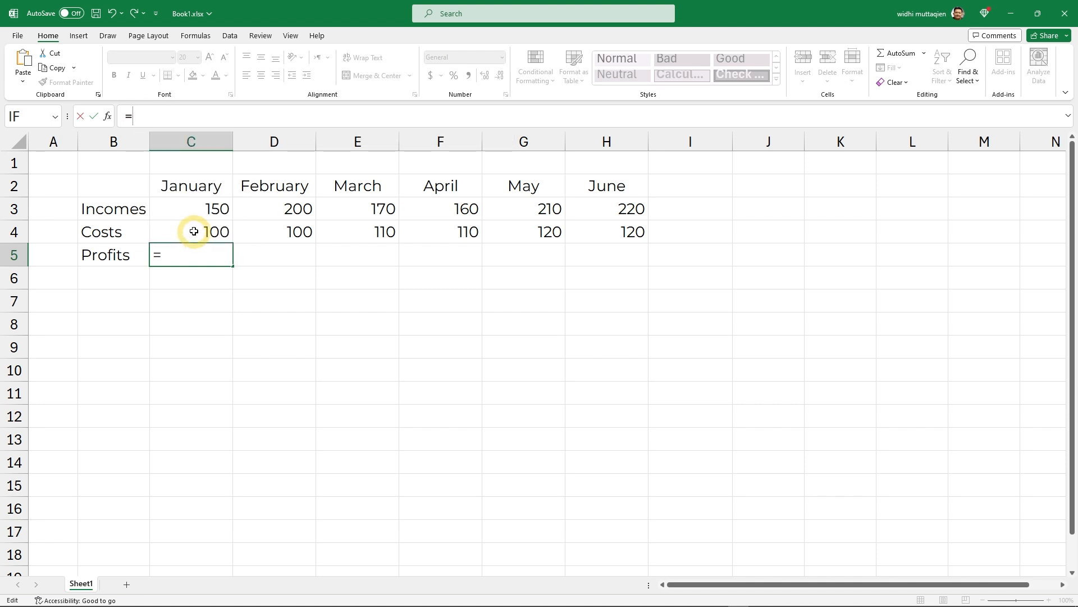
left_click(200, 210)
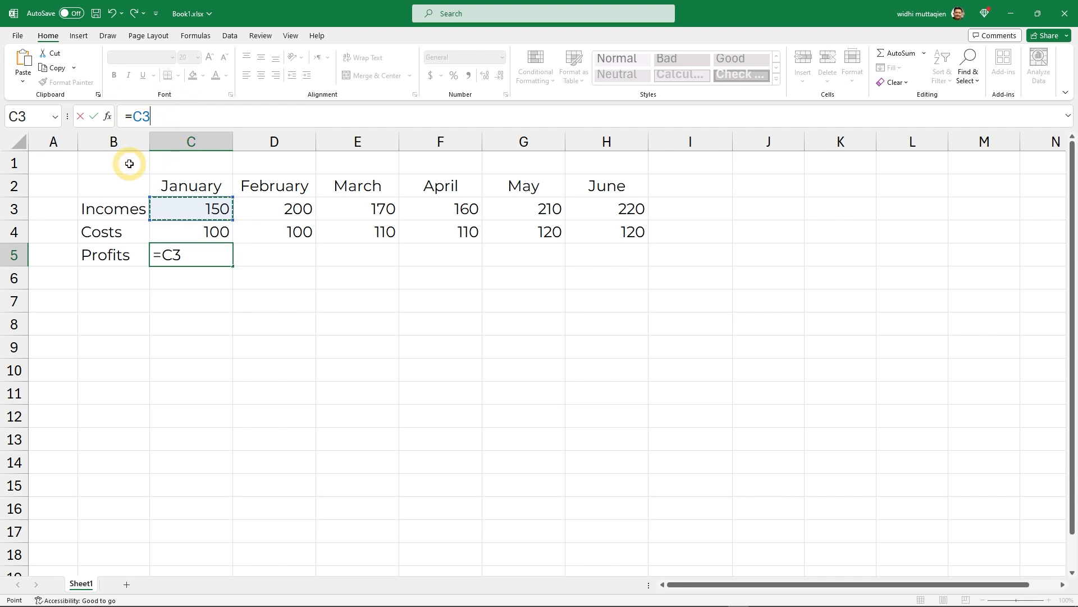
type("-")
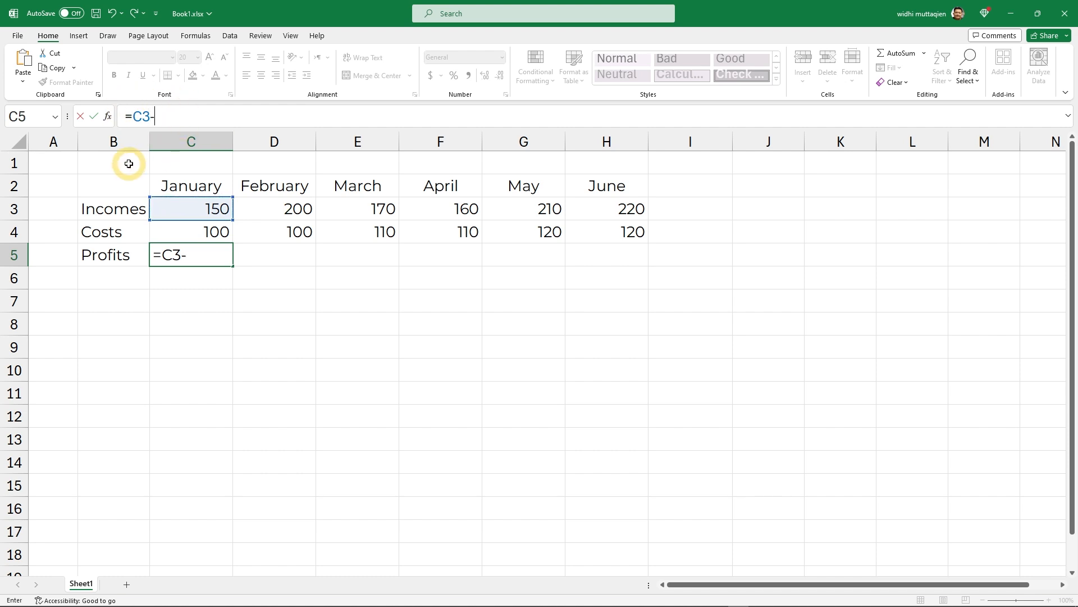
left_click(191, 233)
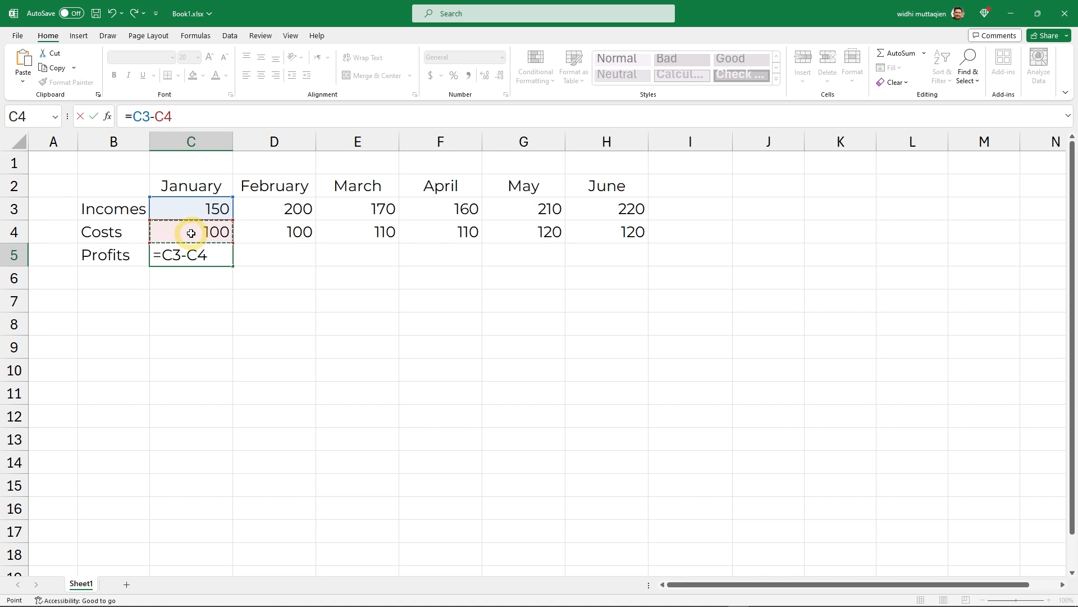
key("Return")
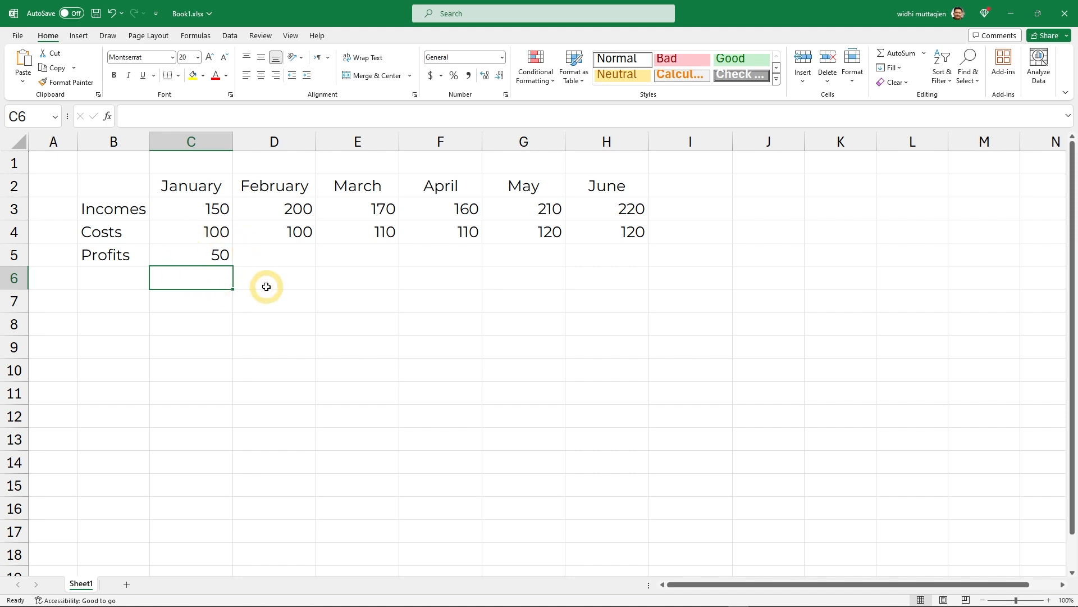
- Autofill the January profit formula from C5 across to H5 and check the copied formulas in D5, E5 and F5
left_click(213, 258)
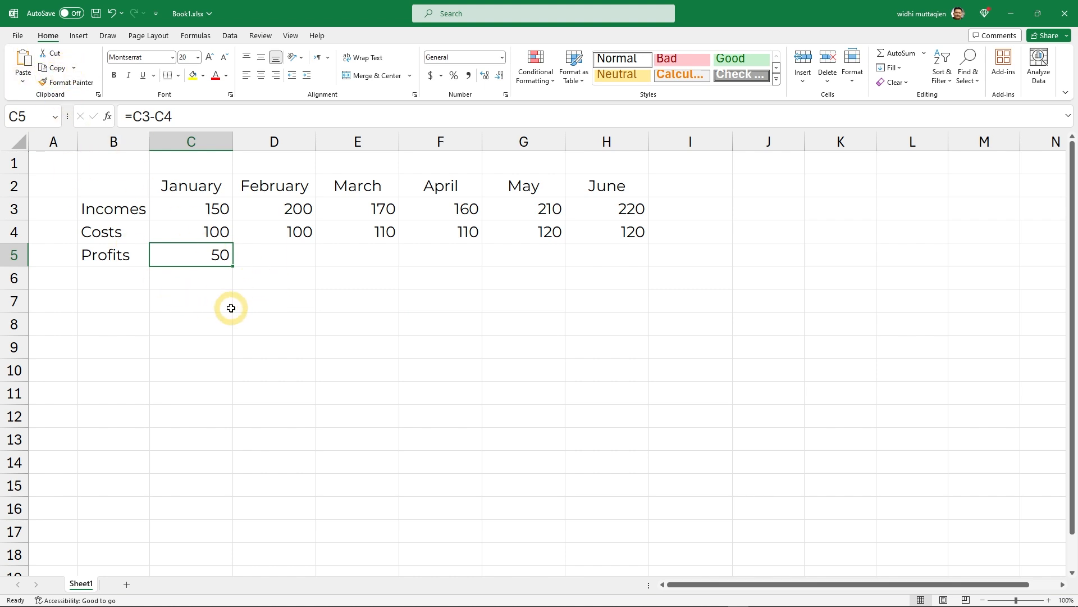
left_click_drag(233, 268, 621, 264)
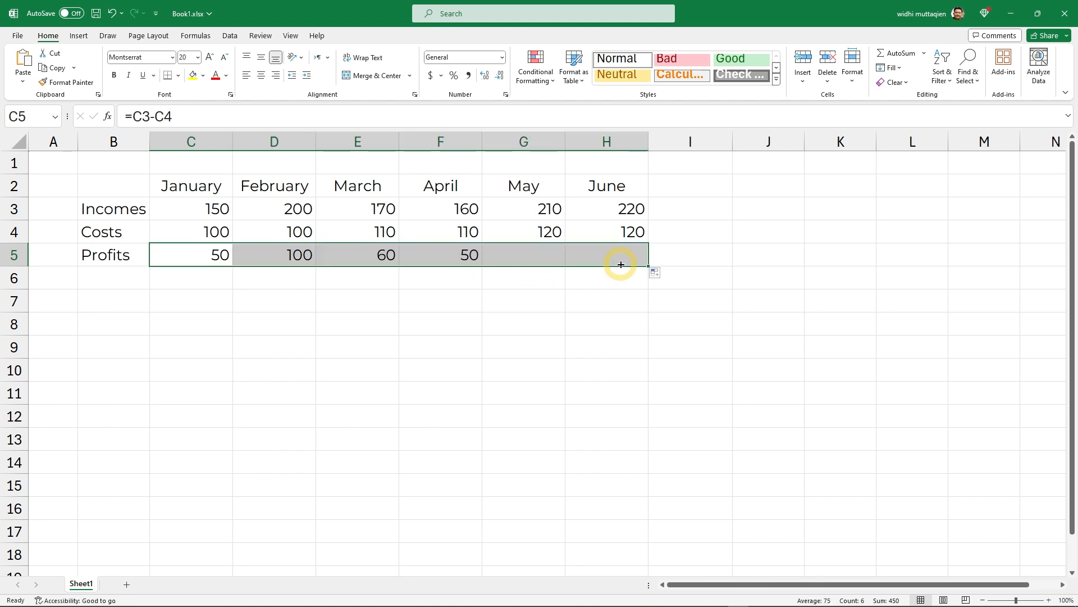
left_click(355, 302)
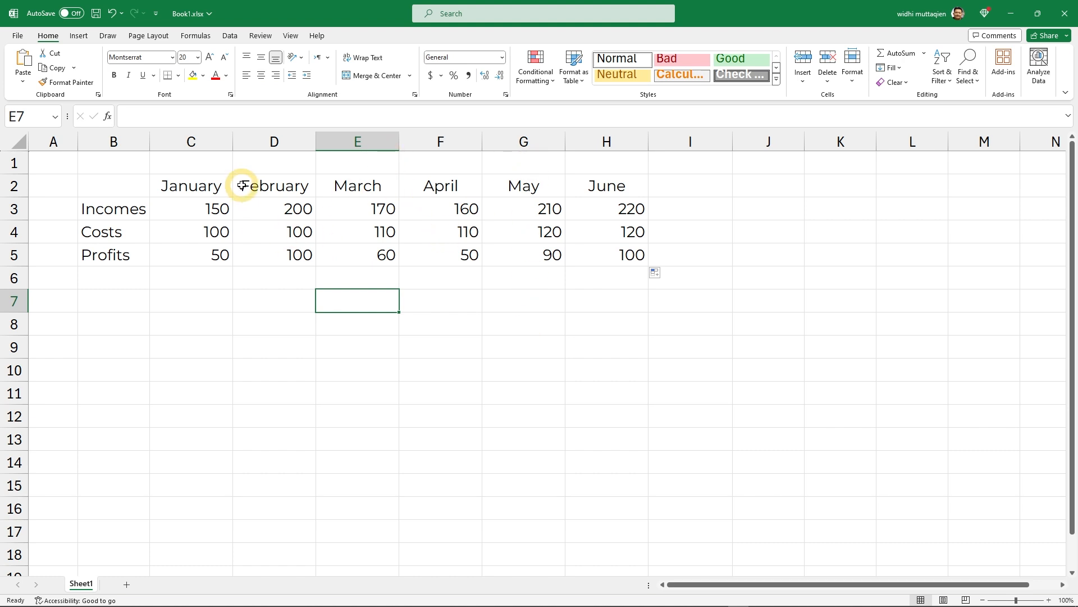
left_click(265, 257)
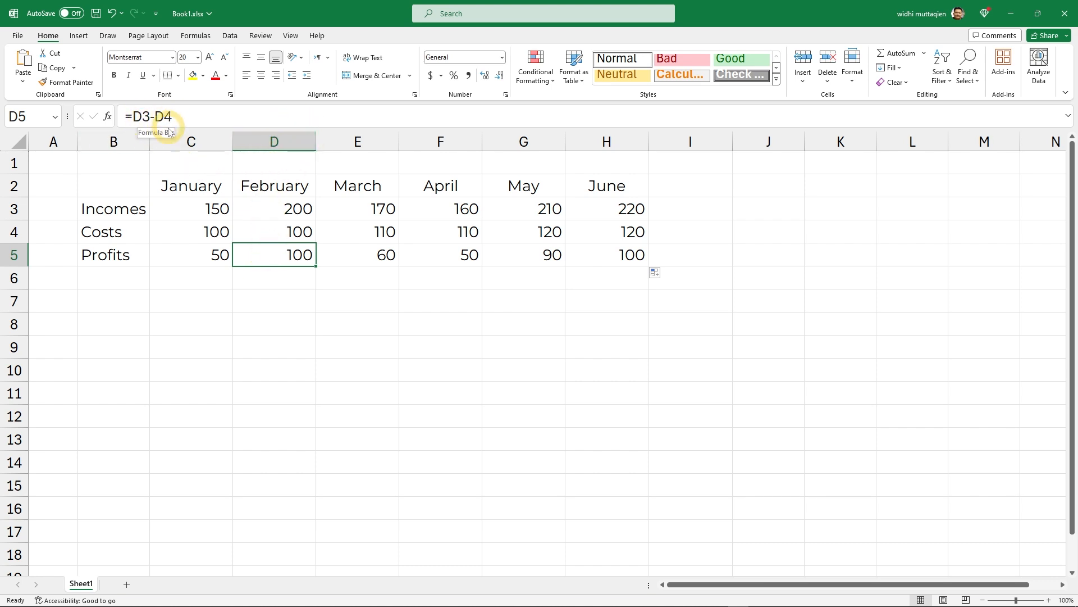
left_click(356, 258)
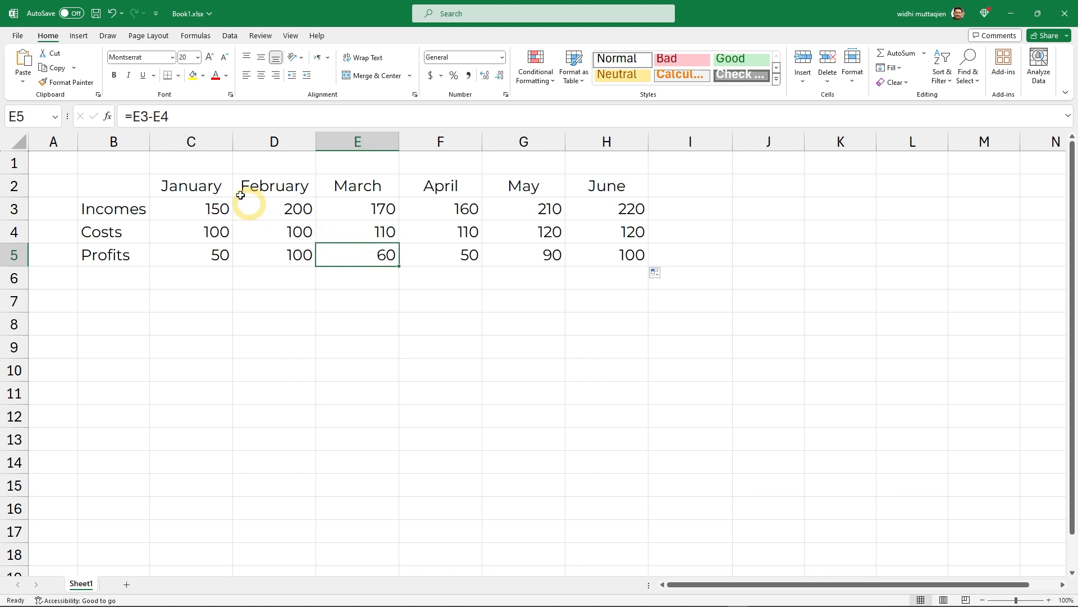
left_click(445, 259)
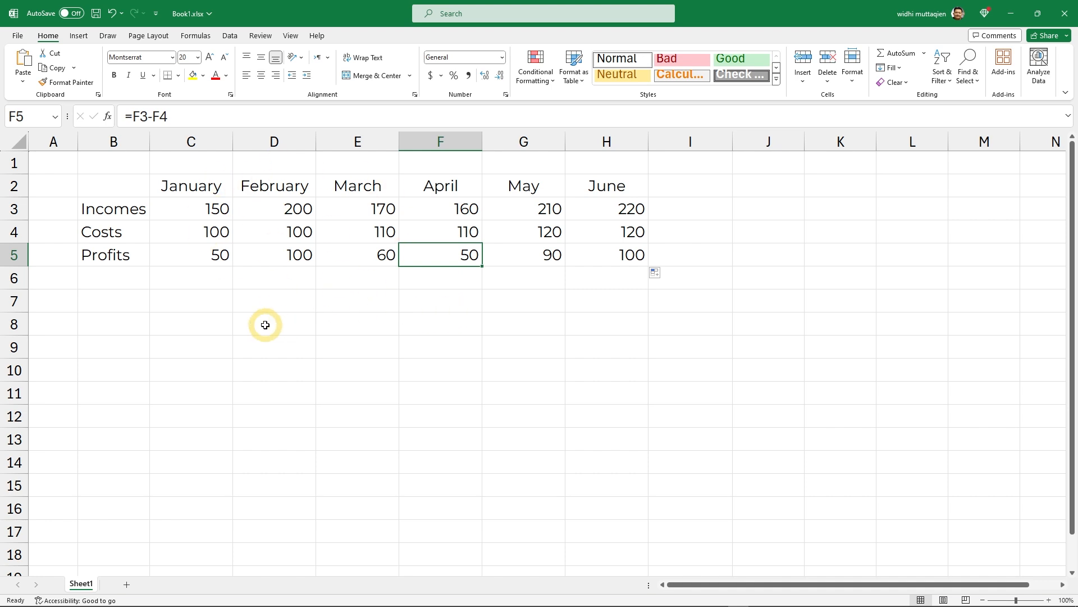
- Set the January income in C3 to 250 and the March cost in E4 to 100
left_click(202, 213)
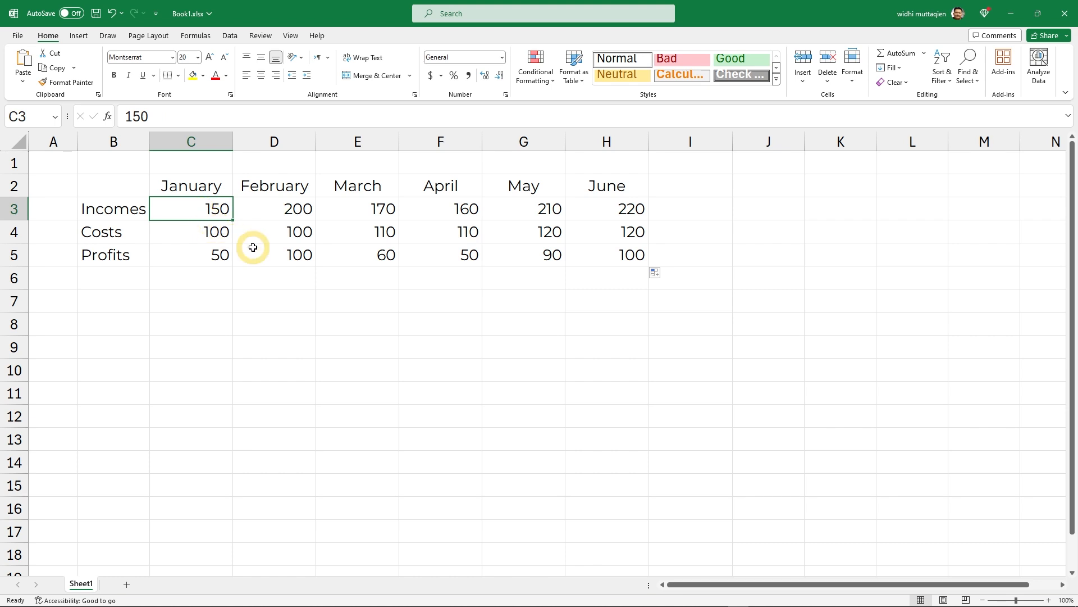
type("250")
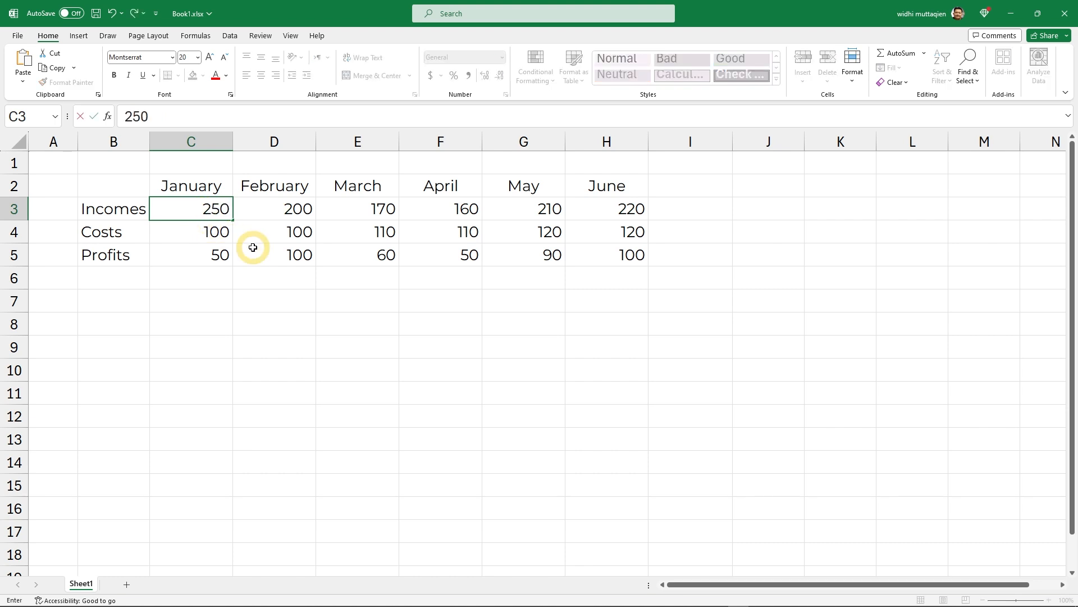
key("Return")
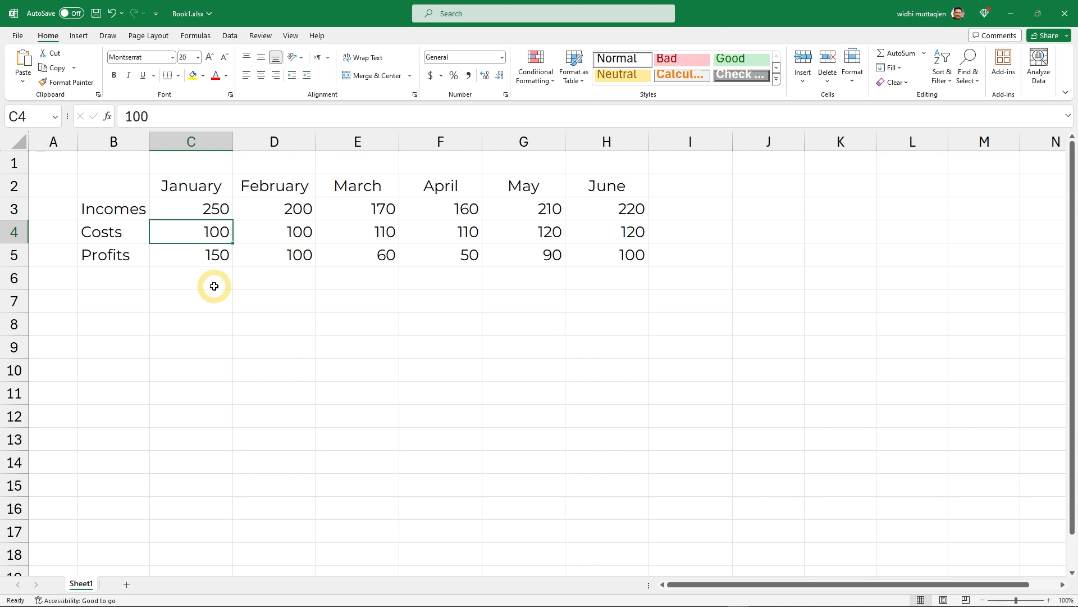
left_click(381, 232)
type("100")
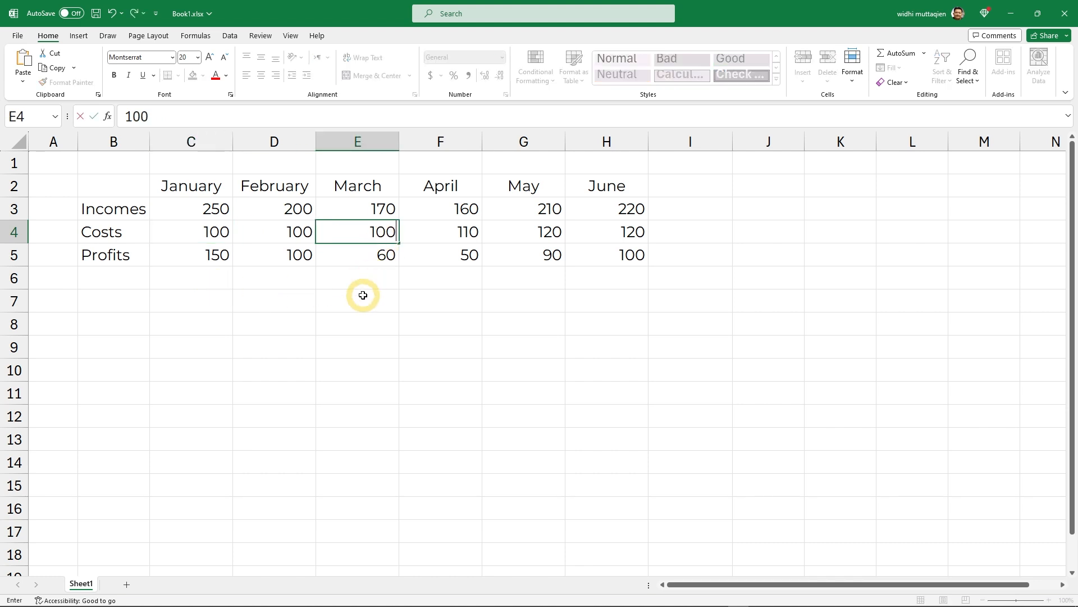
key("Return")
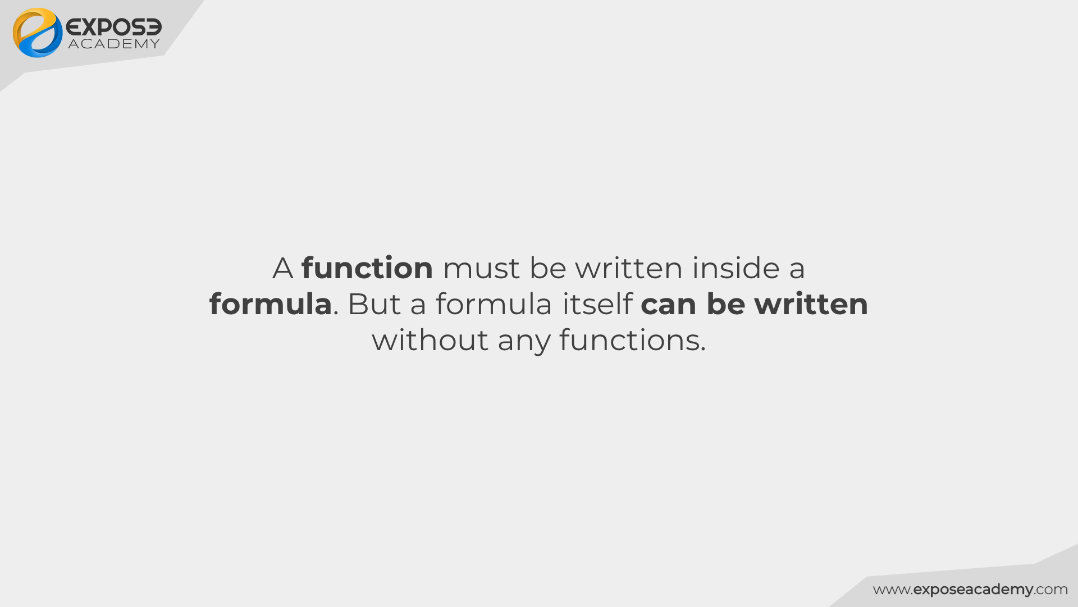
- Examine the formulas of the Profits row cell by cell from January in C5 to June in H5
left_click(204, 252)
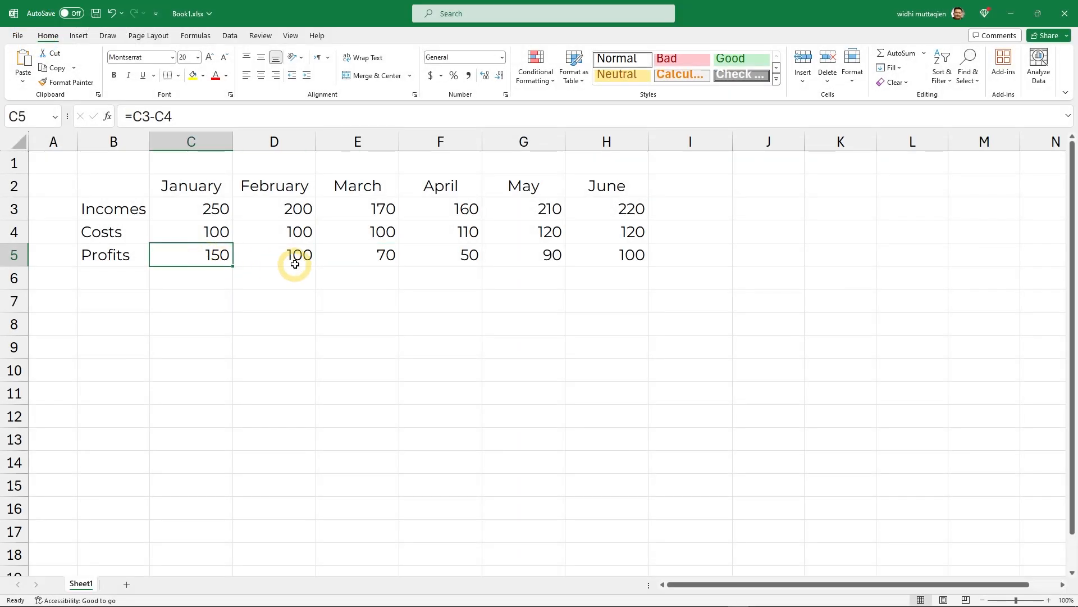
left_click(295, 264)
left_click(385, 261)
left_click(457, 260)
left_click(534, 262)
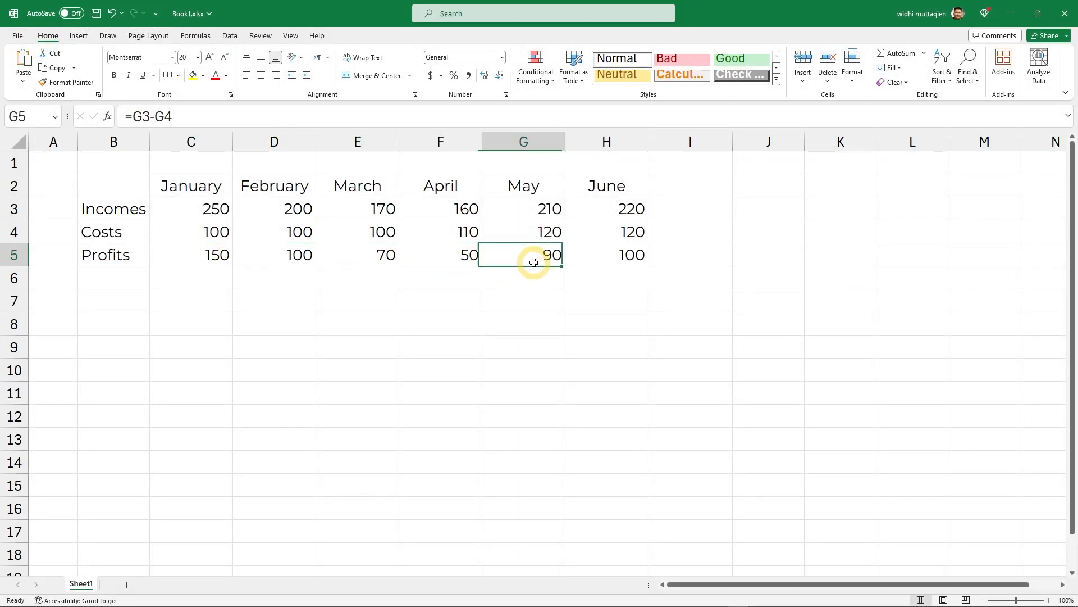
left_click(609, 258)
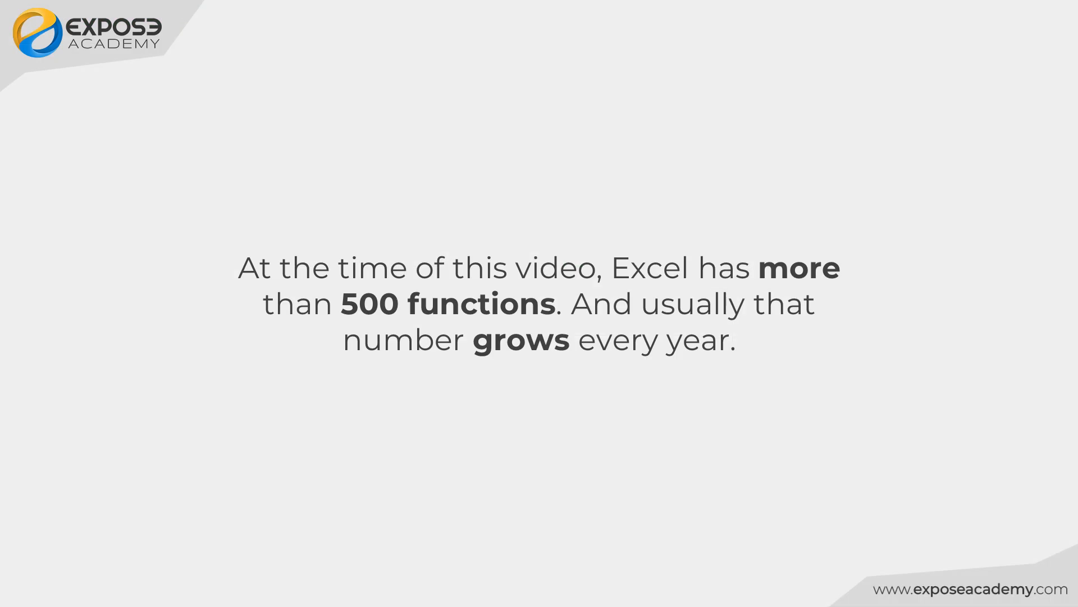
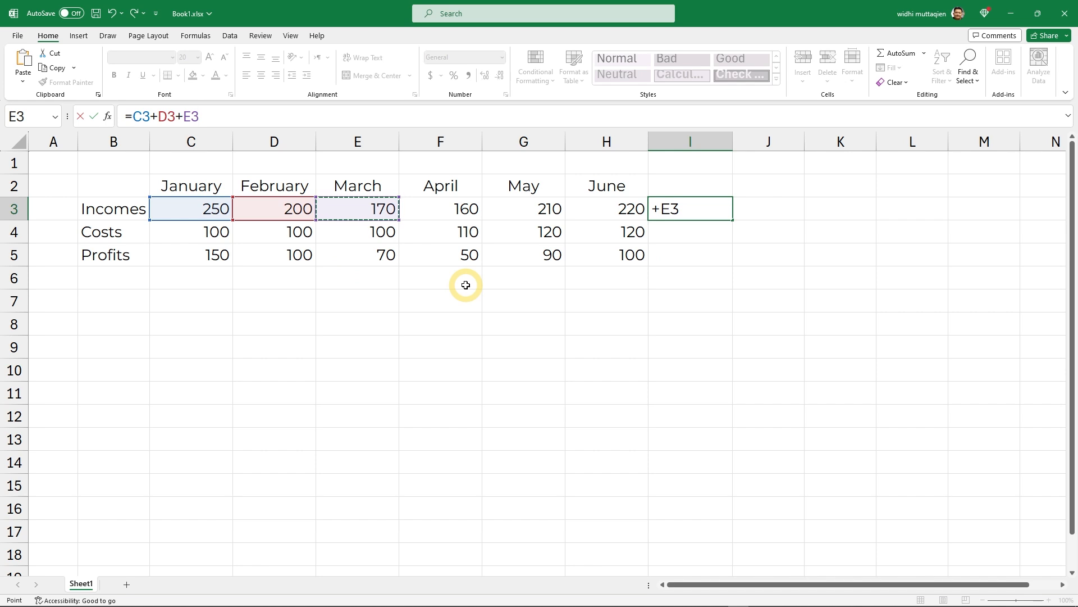
- Clear the unfinished cell-by-cell addition formula from cell I3 at the end of the Incomes row
key("BackSpace")
key("BackSpace")
key("BackSpace")
key("BackSpace")
key("BackSpace")
key("BackSpace")
key("BackSpace")
key("BackSpace")
key("BackSpace")
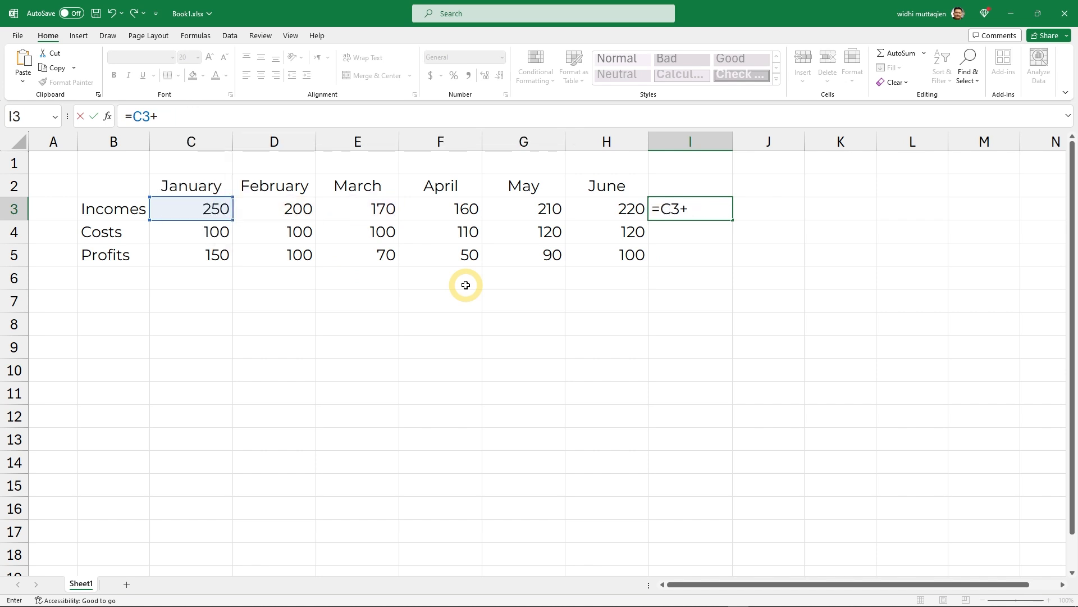
- Start the formula =sum( in cell I3 and remove its opening parenthesis to bring back the function suggestions
type("=")
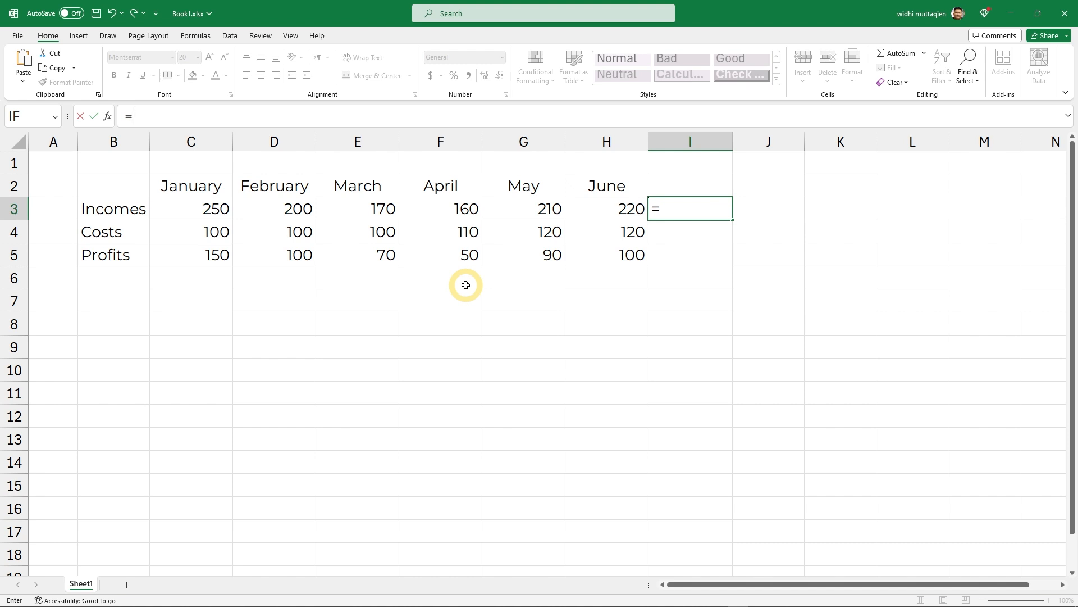
type("sum")
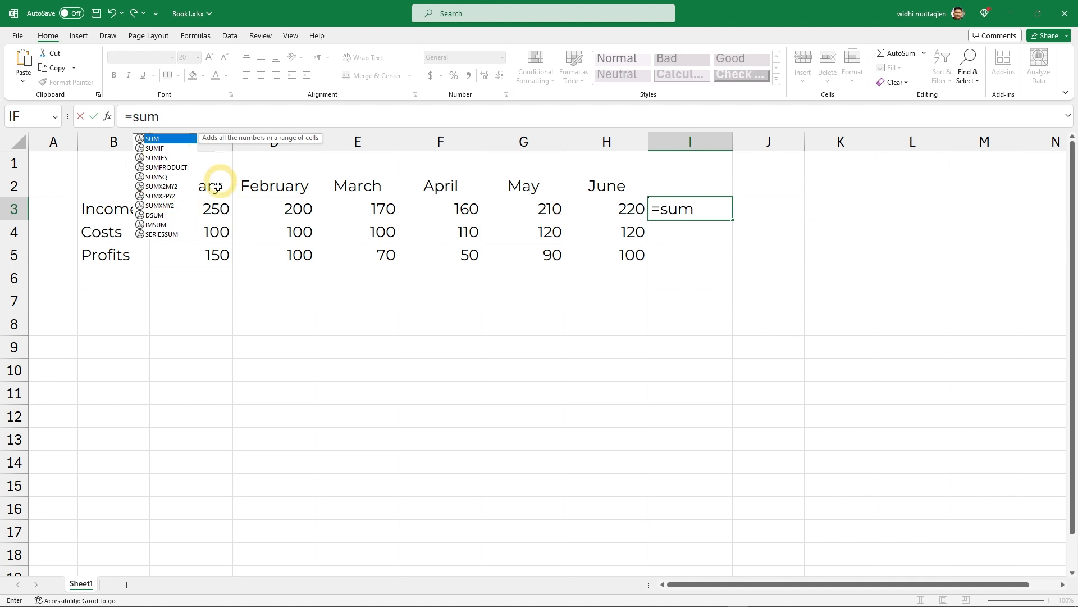
type("(")
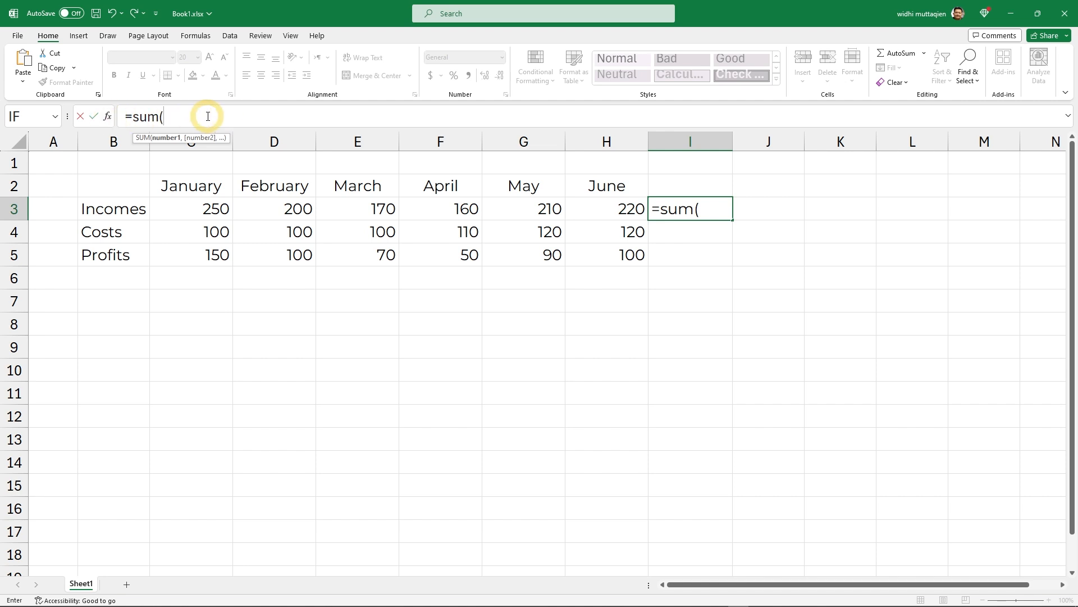
key("BackSpace")
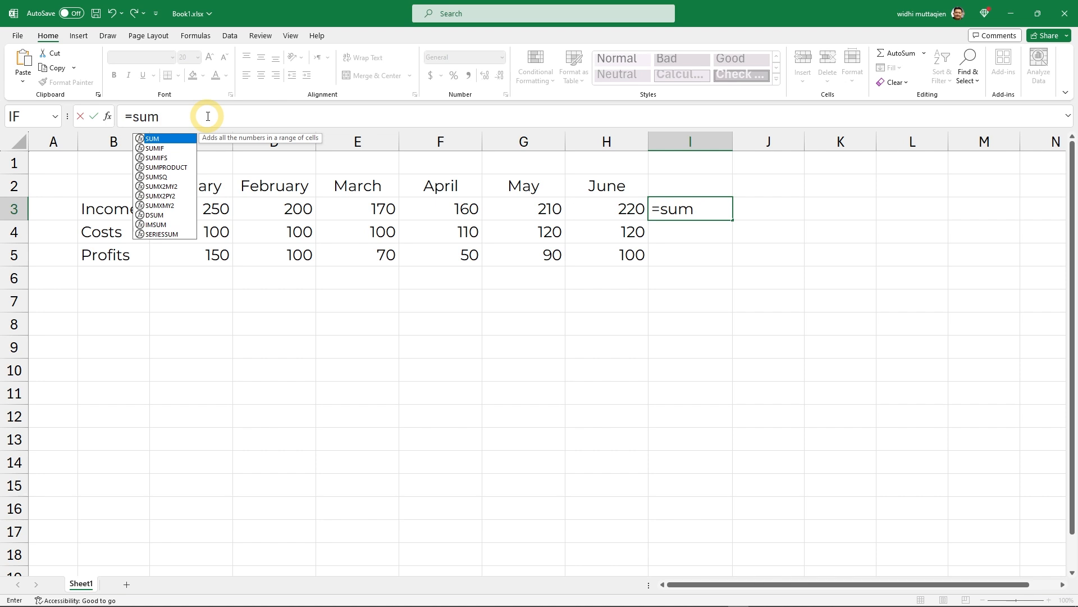
- Browse the suggested functions down the list and back up to SUM, and insert SUM into the I3 formula
key("Down")
key("Down")
key("Down")
key("Down")
key("Down")
key("Down")
key("Down")
key("Up")
key("Up")
key("Up")
key("Up")
key("Up")
key("Up")
key("Up")
key("Tab")
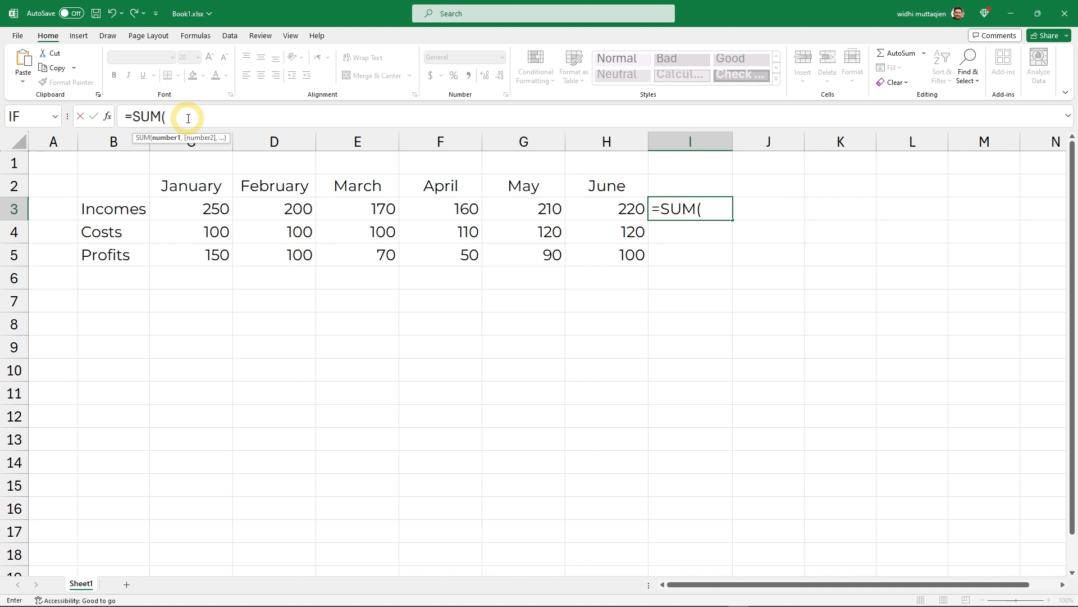
- Reinsert SUM from the function suggestions into the I3 formula and add cells C3, D3 and E3 as separate comma-separated arguments
key("BackSpace")
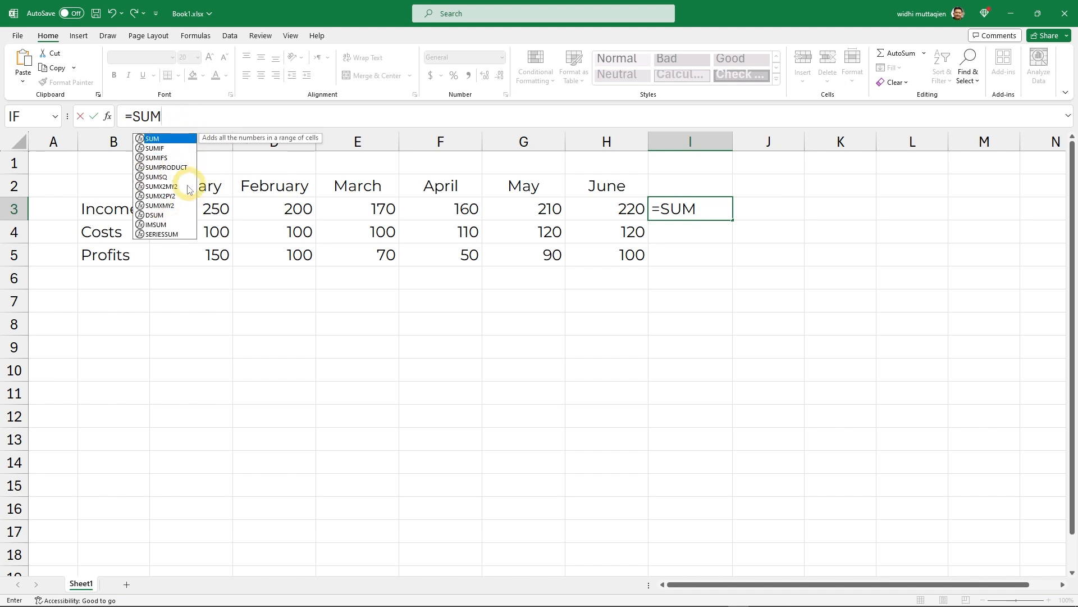
double_click(154, 140)
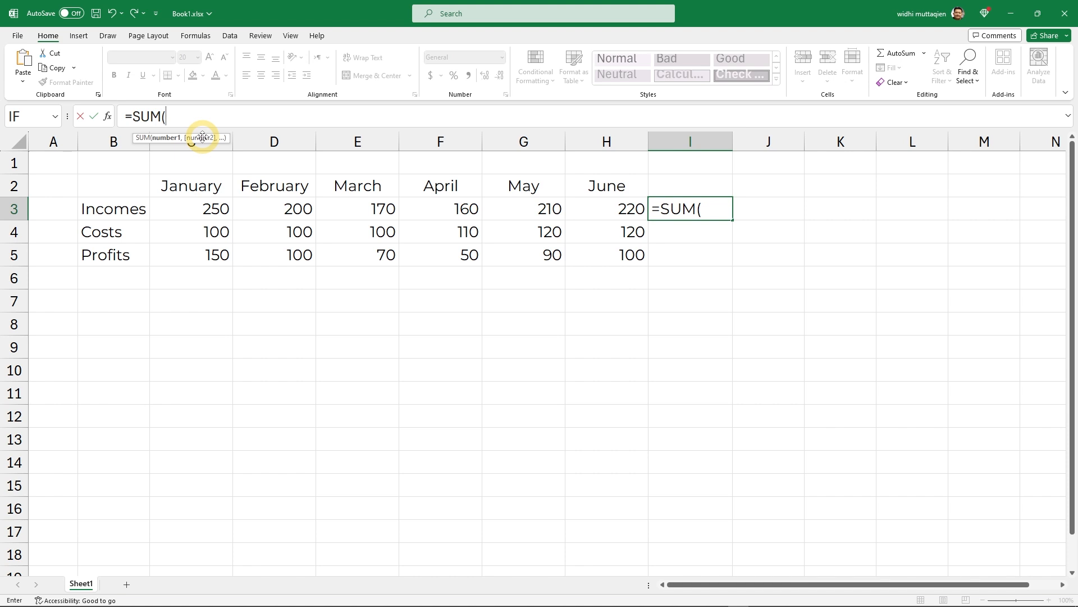
left_click(214, 209)
type(",")
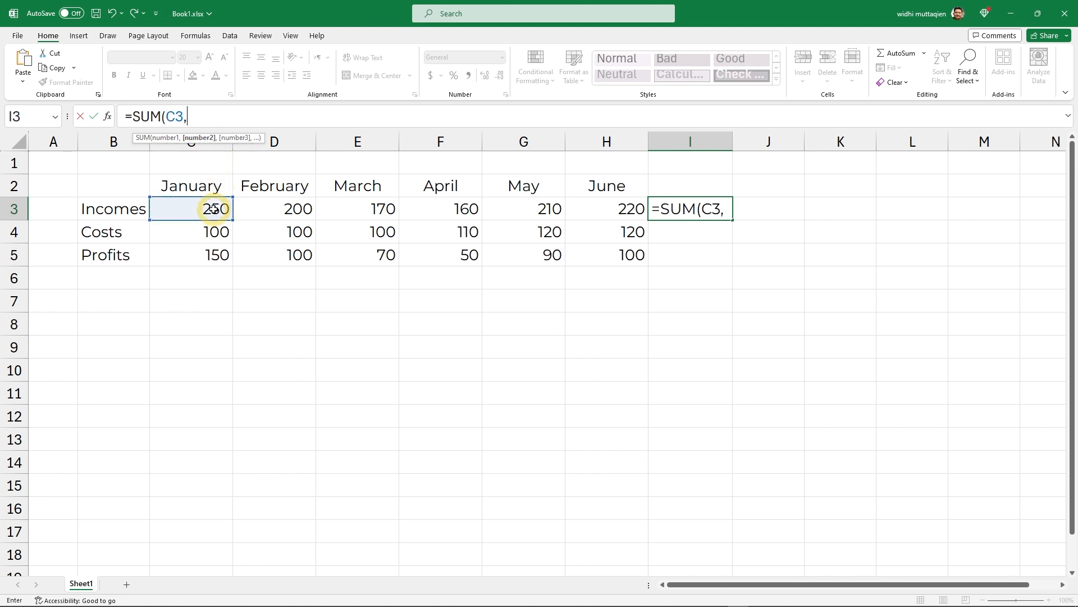
left_click(282, 207)
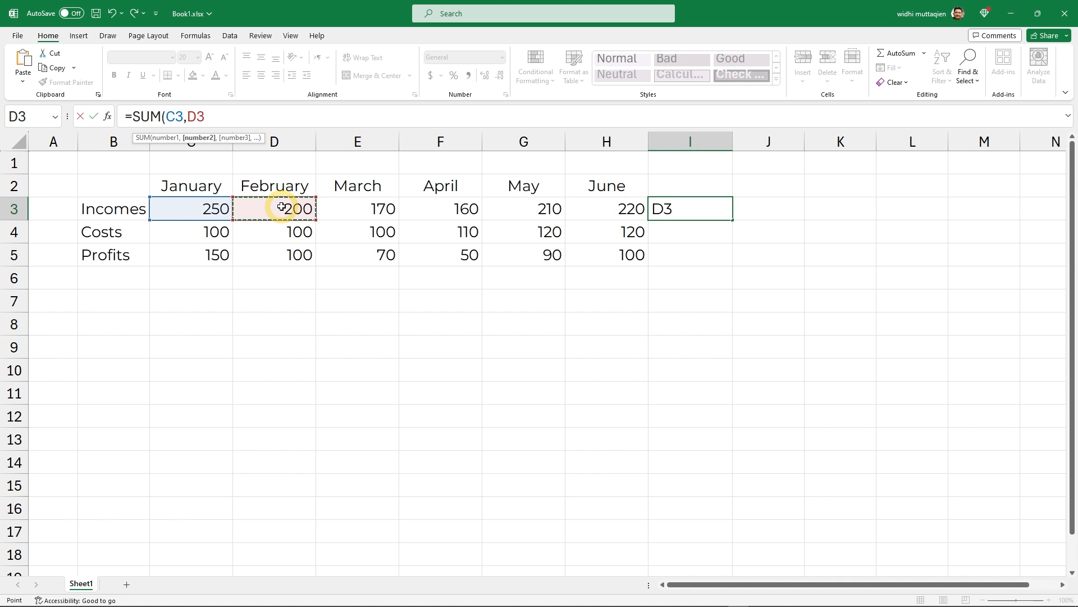
type(",")
left_click(365, 206)
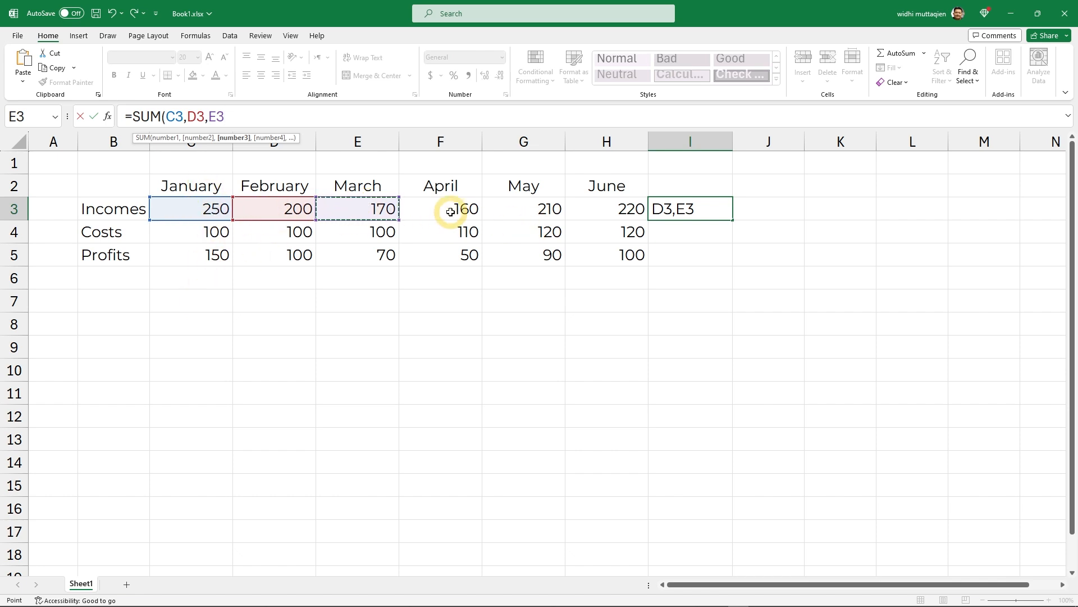
- Remove the separate cell references from the I3 formula, leaving only =SUM( in place
key("BackSpace")
key("BackSpace")
key("BackSpace")
key("BackSpace")
key("BackSpace")
key("BackSpace")
key("BackSpace")
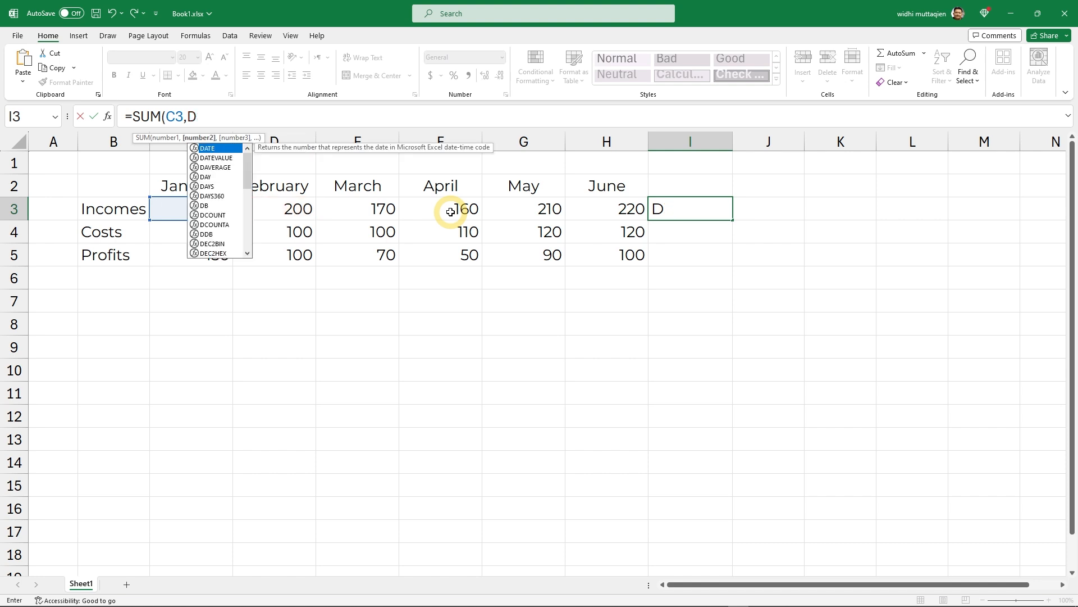
key("BackSpace")
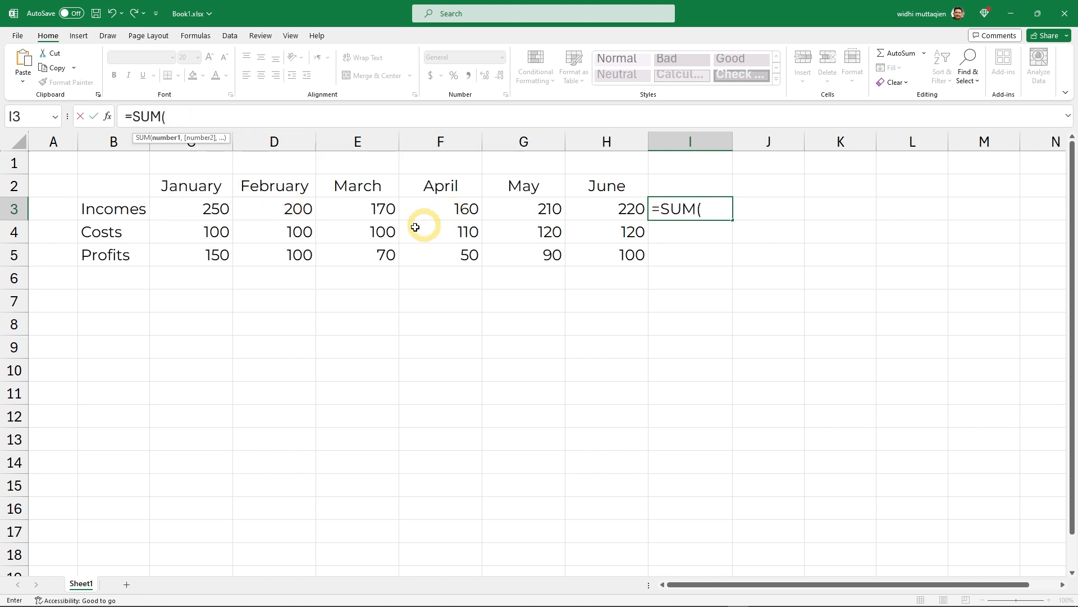
- Complete the formula in I3 as a SUM of the range C3:H3 to total the Incomes row, and reselect the cell
left_click_drag(198, 212, 587, 212)
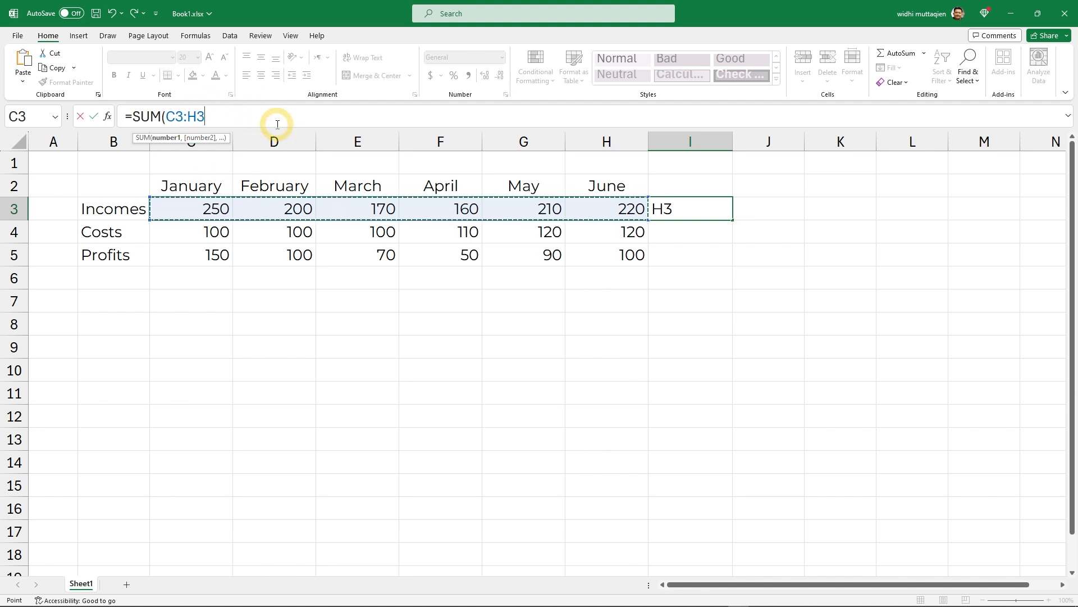
type(")")
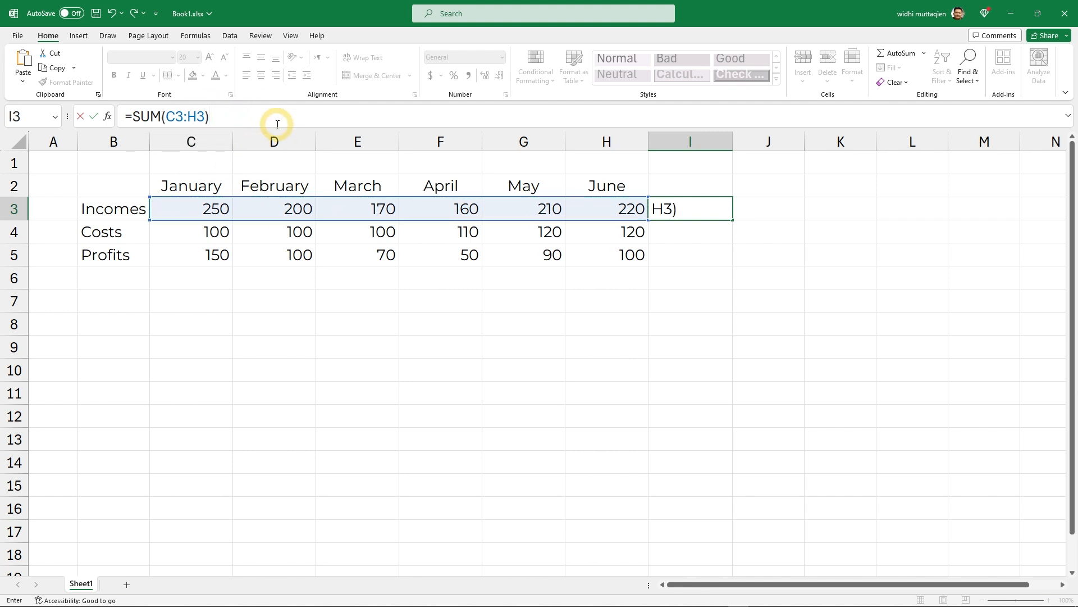
key("BackSpace")
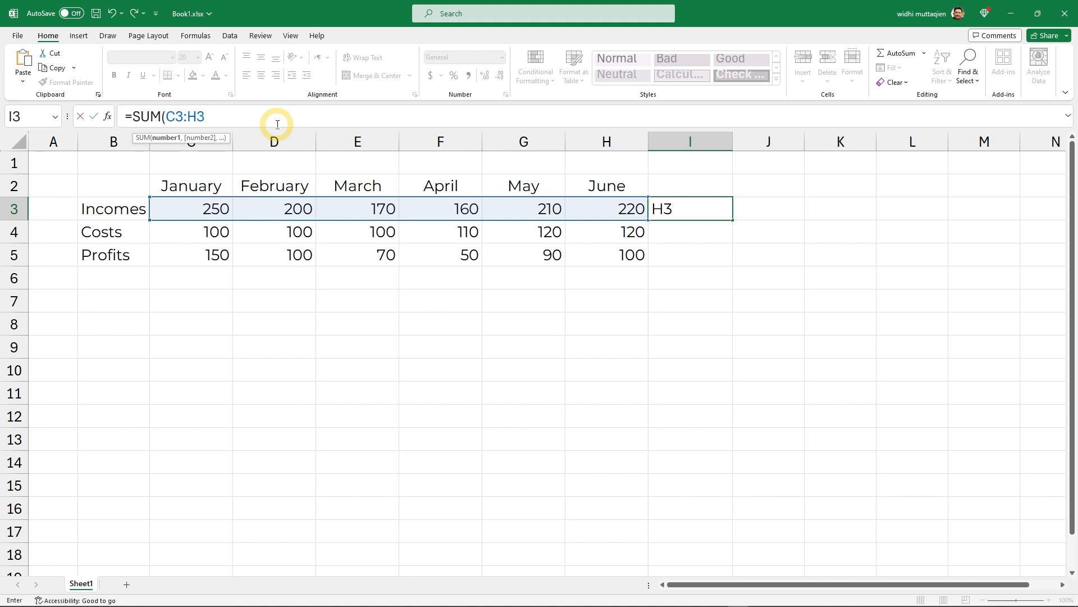
key("Return")
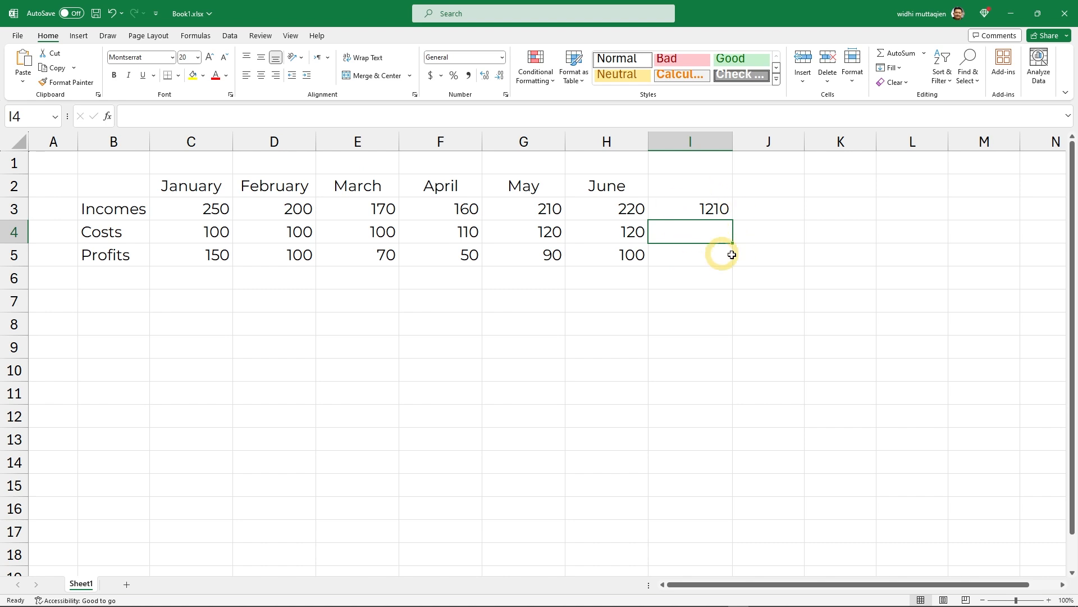
left_click(693, 211)
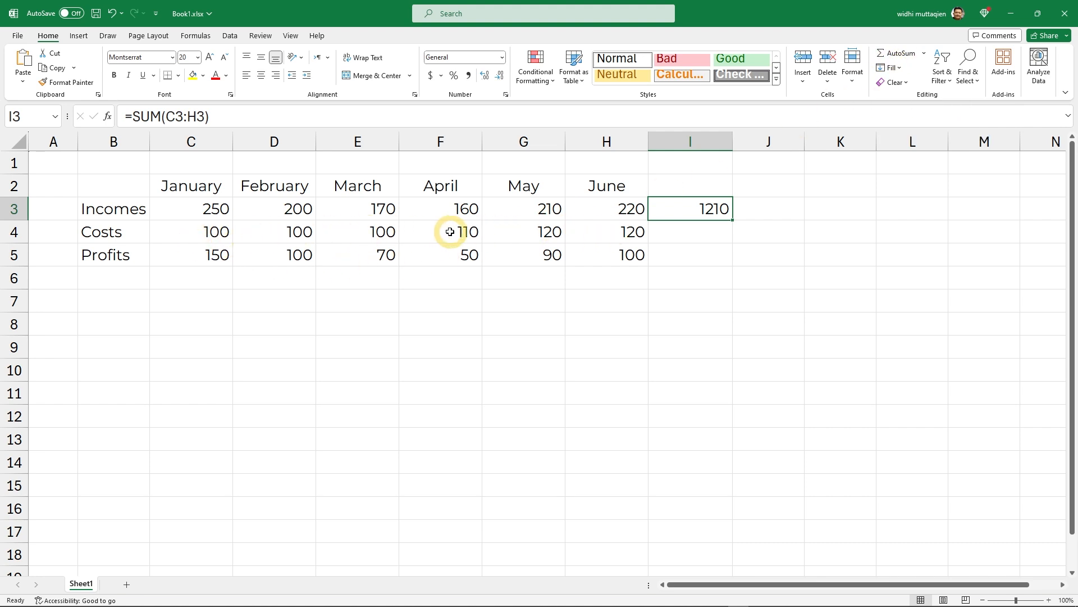
- Total the Costs row in cell I4 using AutoSum with the range C4:H4
left_click(682, 234)
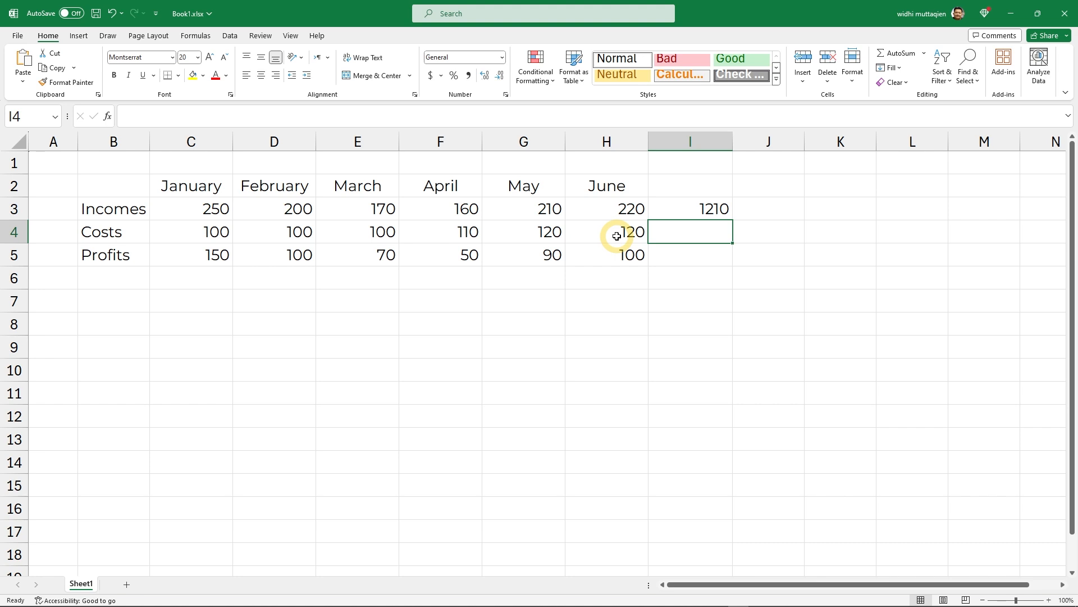
left_click(898, 54)
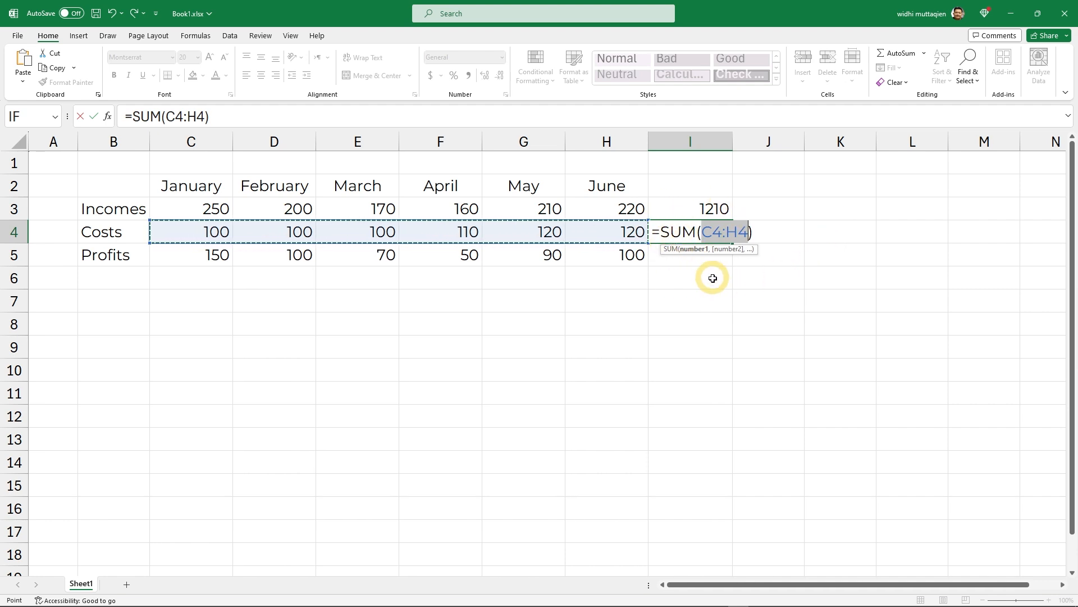
key("Return")
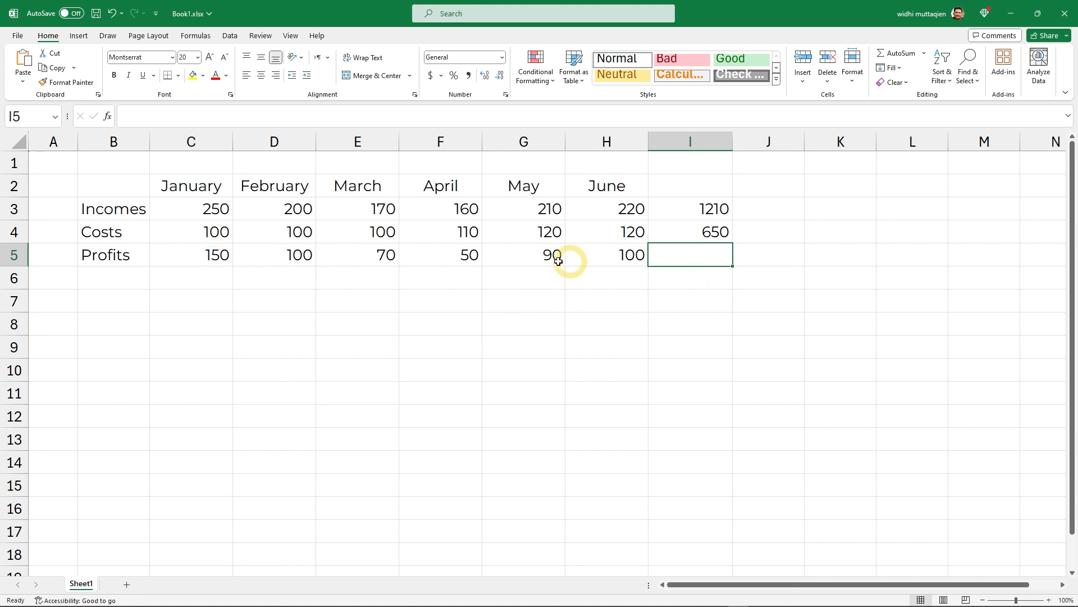
- Total the Profits row in cell I5 using AutoSum, replacing the suggested range with C5:H5
left_click(691, 278)
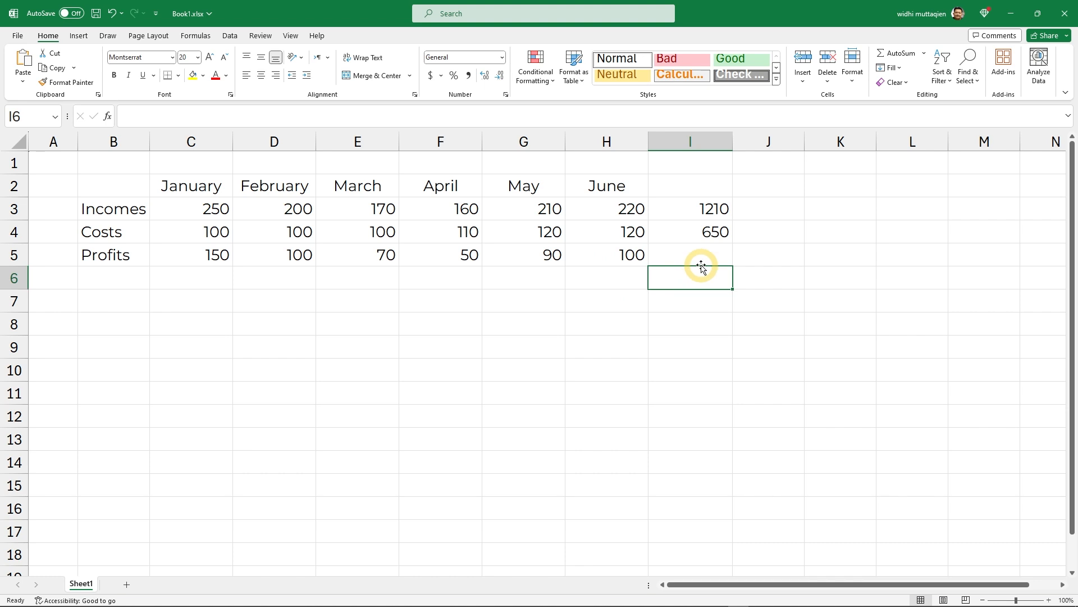
left_click(702, 257)
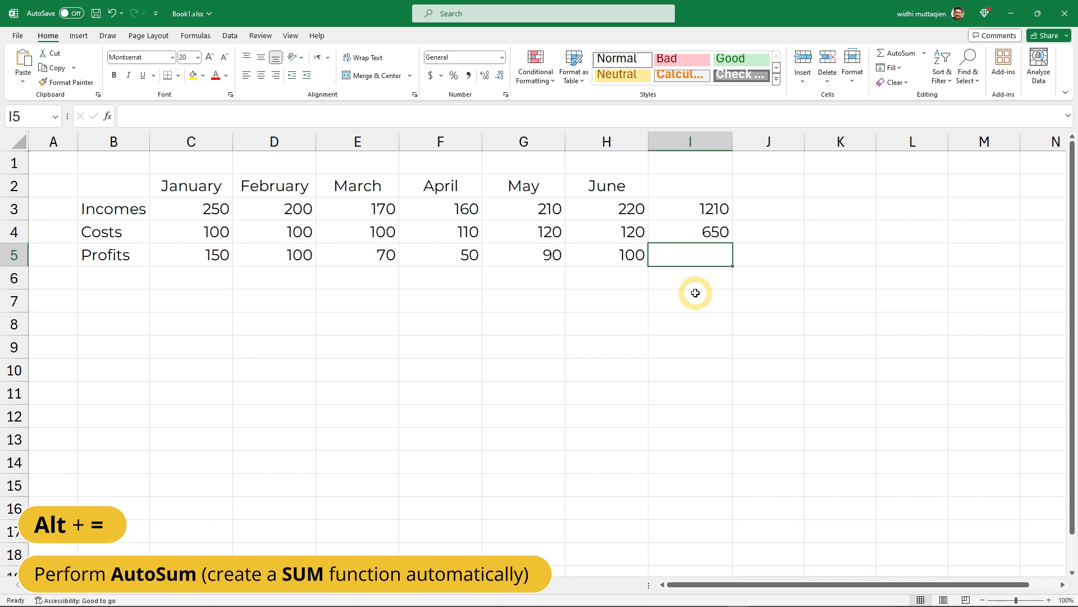
key("alt+equal")
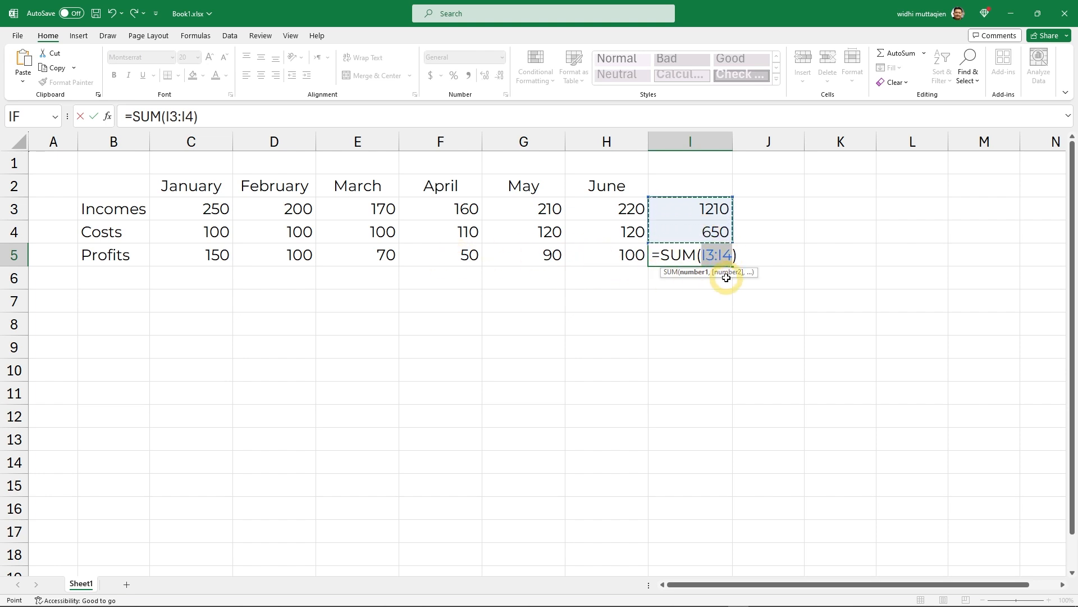
left_click_drag(216, 256, 592, 255)
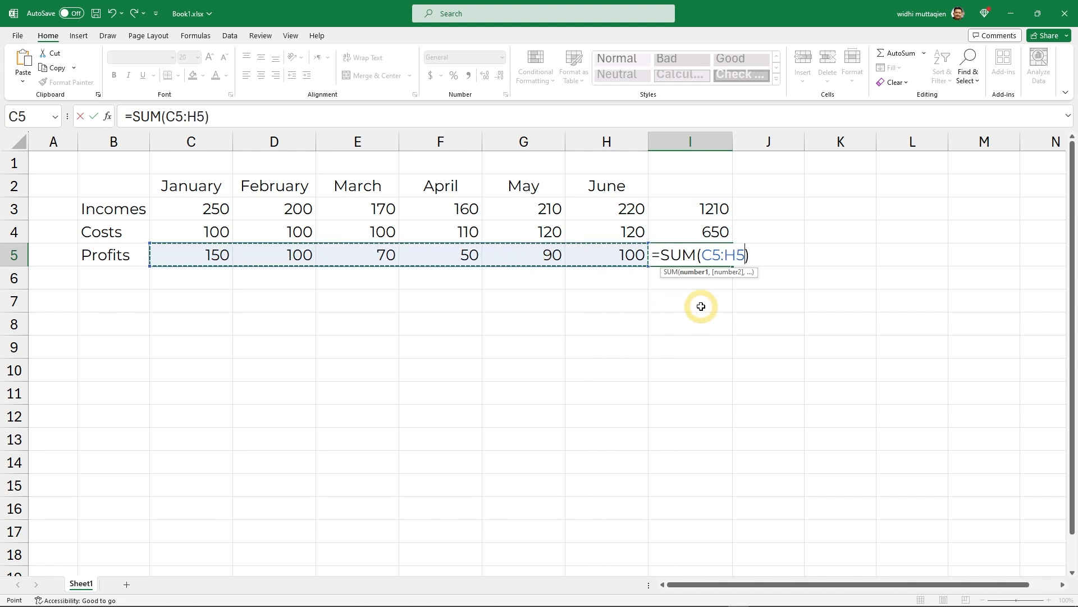
key("Return")
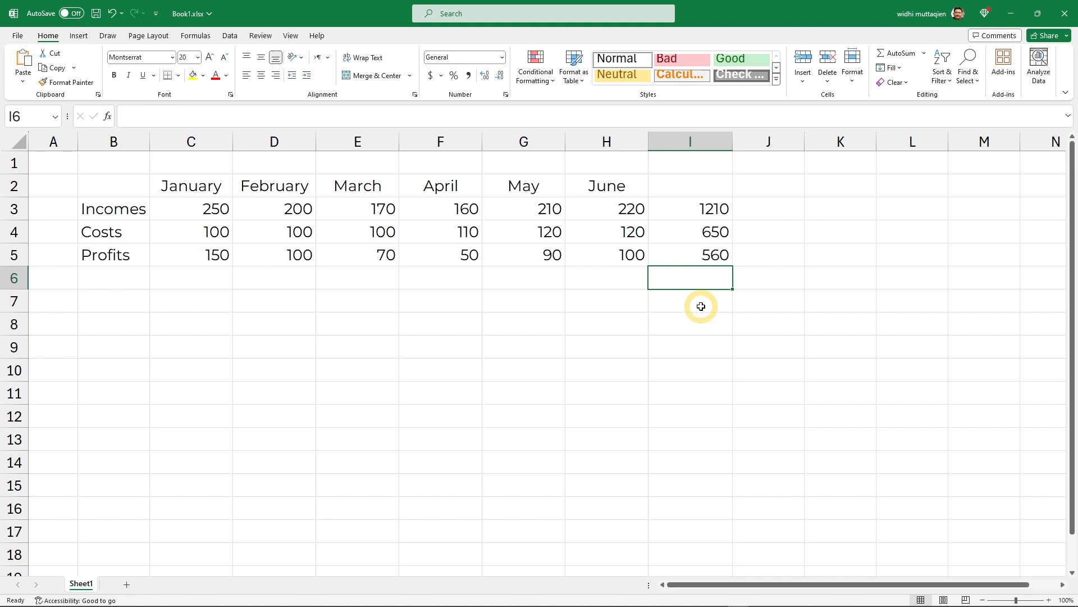